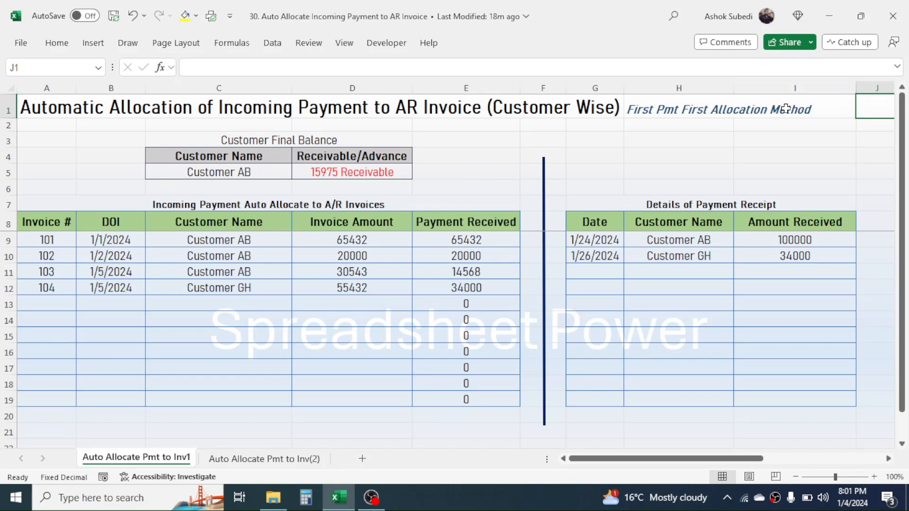
Look over the filled invoice allocation sheet and the blank Auto Allocate Pmt to Inv(2) sheet, returning to Auto Allocate Pmt to Inv1.
left_click(719, 154)
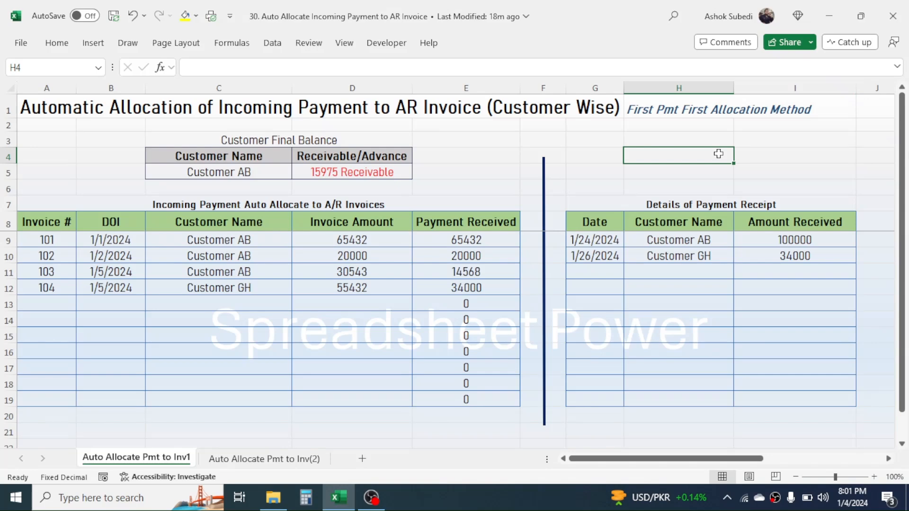
left_click(363, 240)
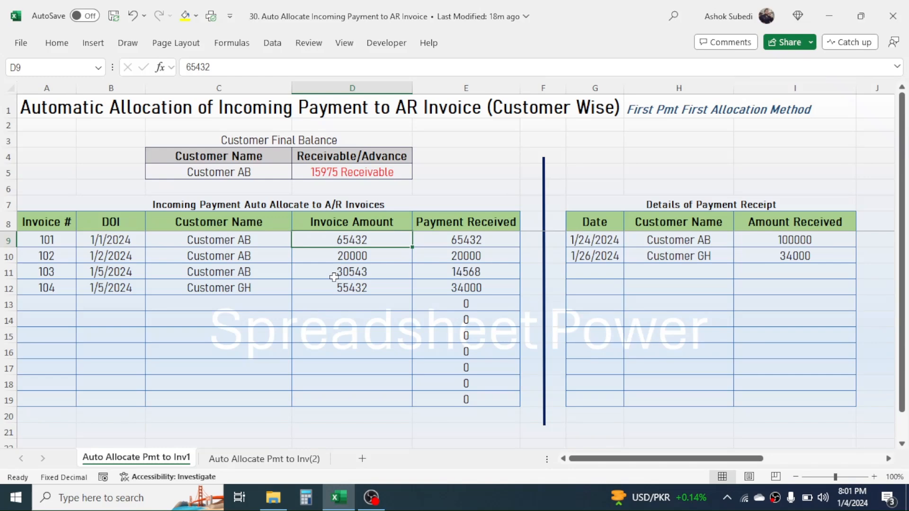
left_click(316, 307)
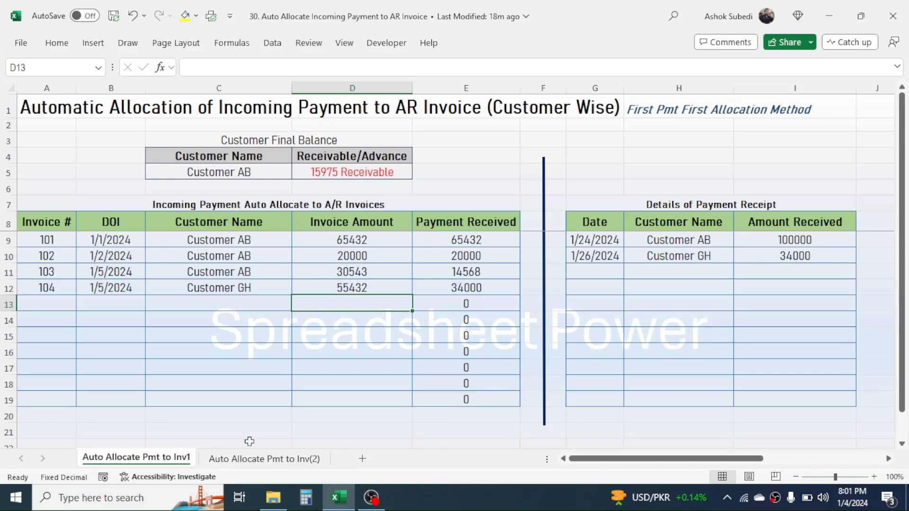
left_click(254, 461)
left_click(371, 314)
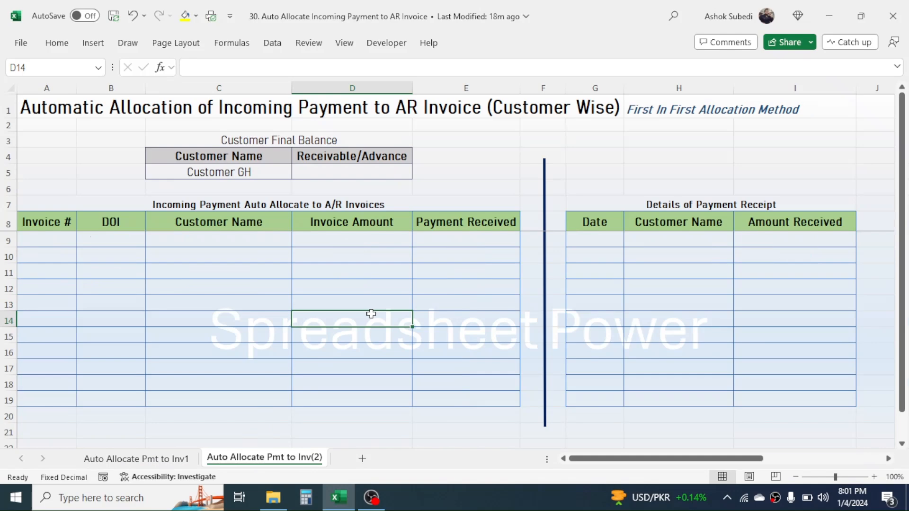
left_click(166, 457)
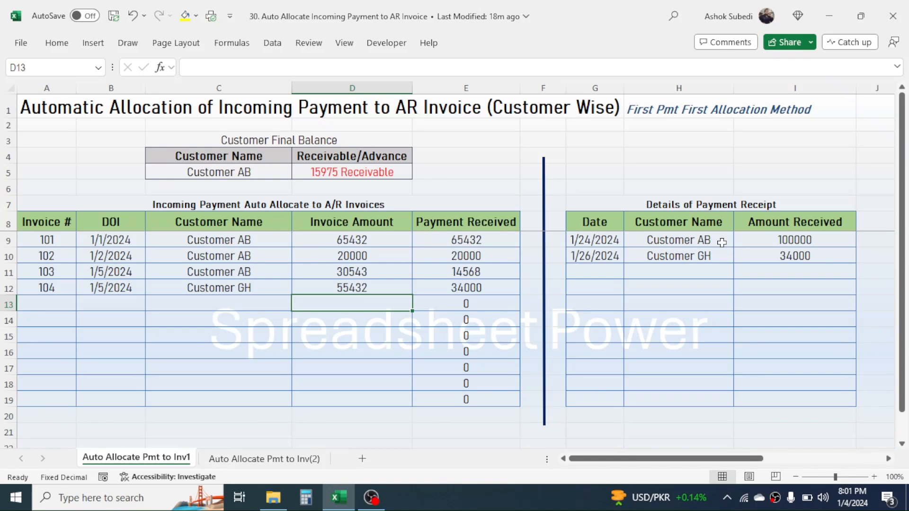
Clear both received amounts in the payment receipt details and enter 50000 as Customer AB's payment.
left_click_drag(792, 243, 794, 253)
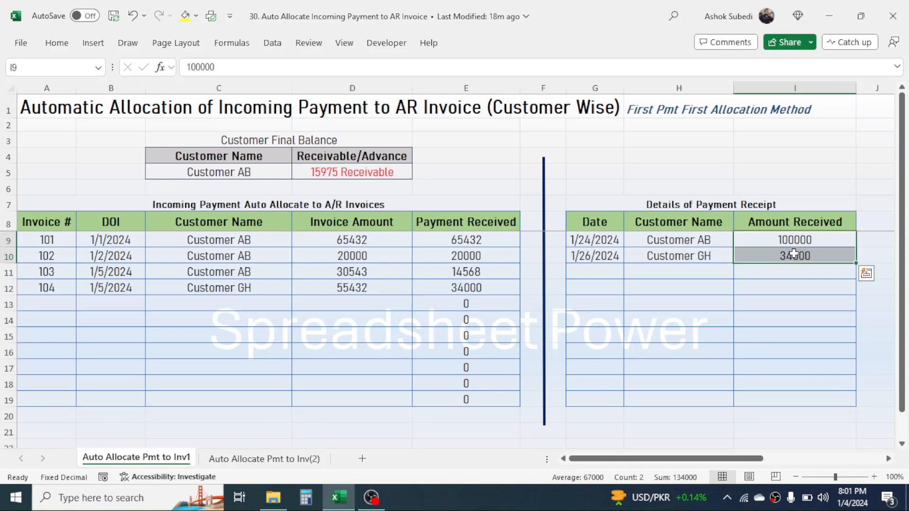
key("Delete")
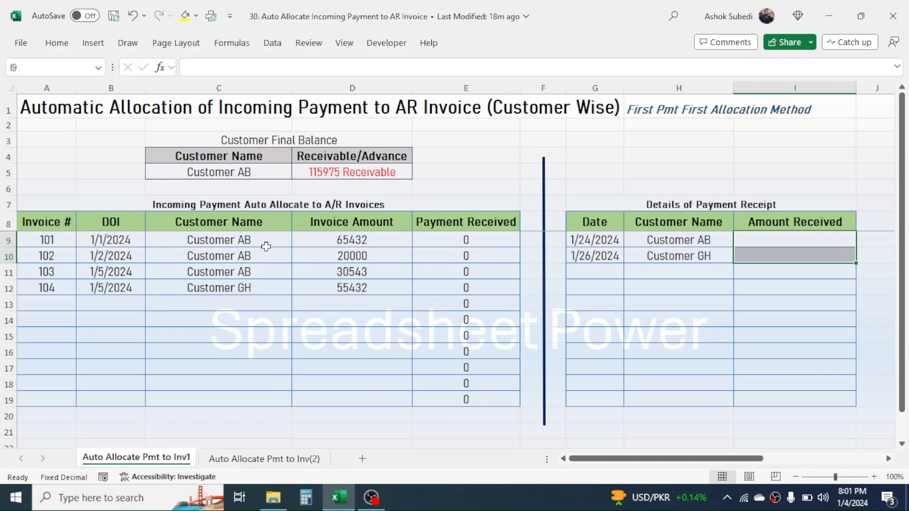
left_click_drag(362, 240, 362, 274)
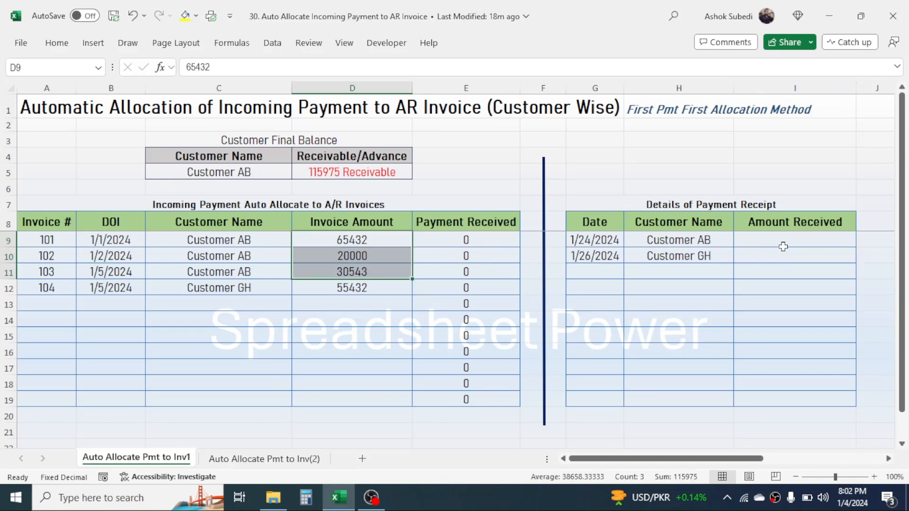
left_click(798, 244)
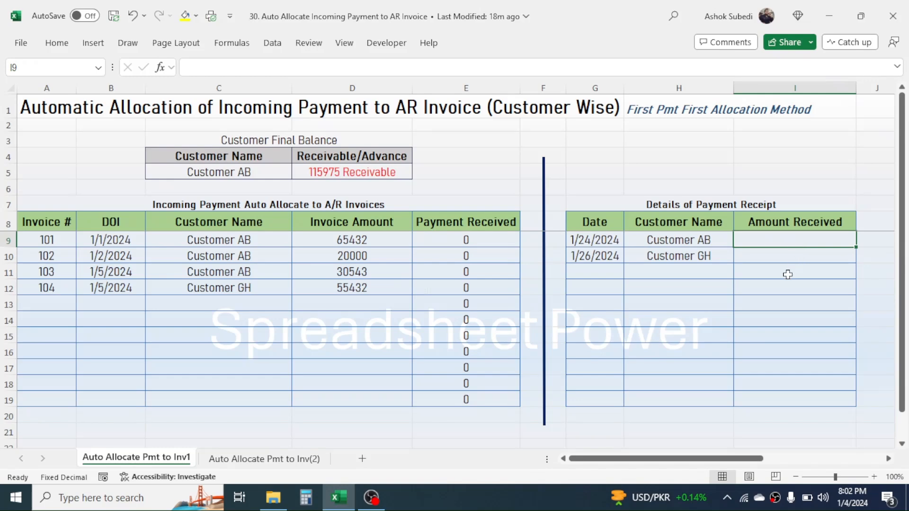
type("50000")
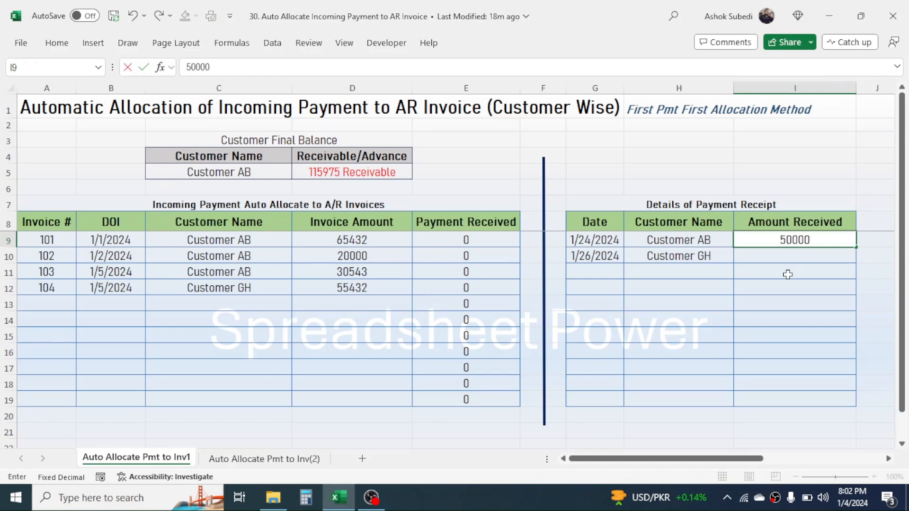
key("Return")
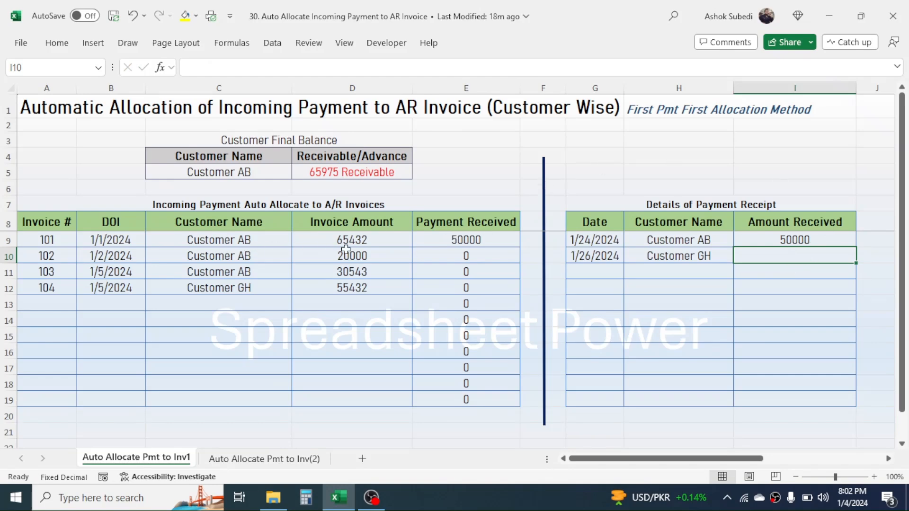
left_click(474, 242)
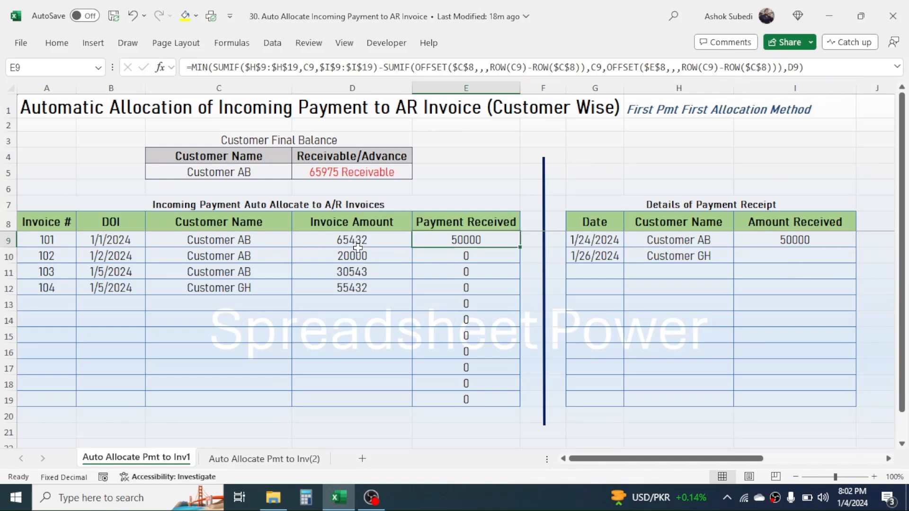
Set Customer AB's received amount in the payment receipt details to 75000.
left_click(804, 243)
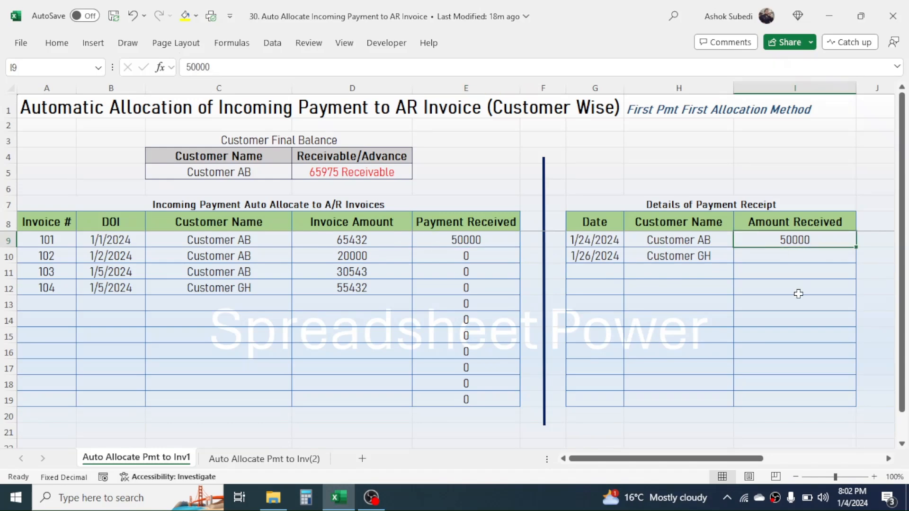
type("75000")
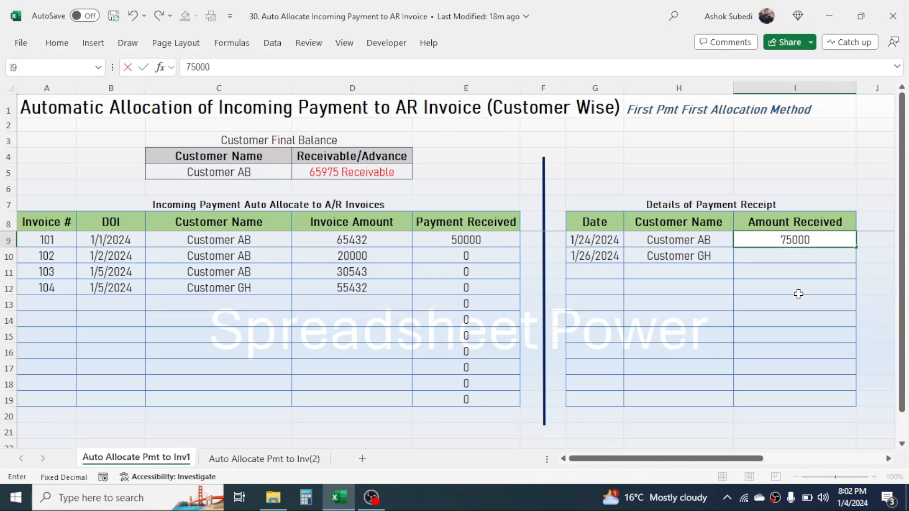
key("Return")
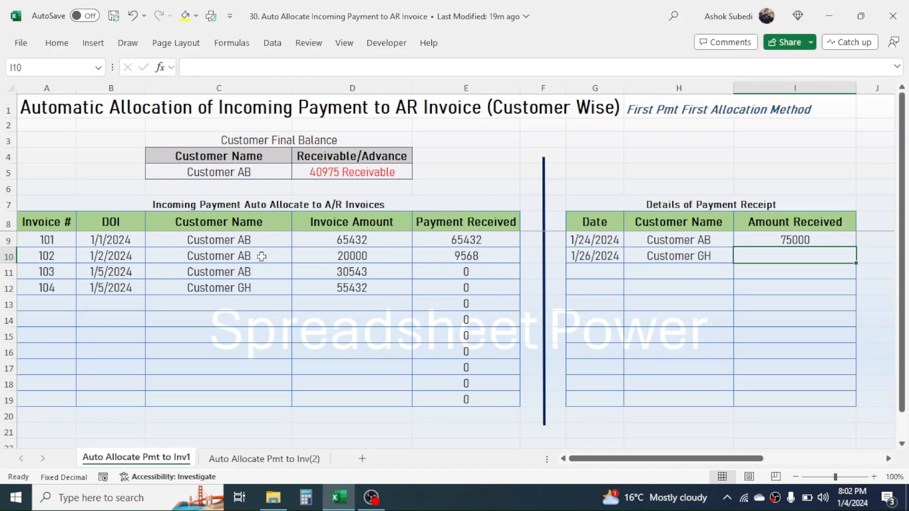
Enter 35000 as the amount received from Customer GH on 1/26/2024.
left_click(262, 257)
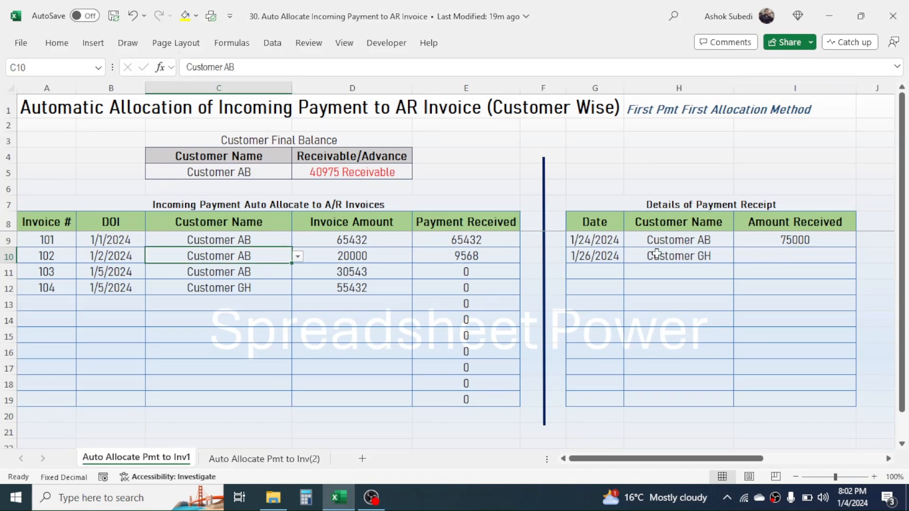
left_click(687, 259)
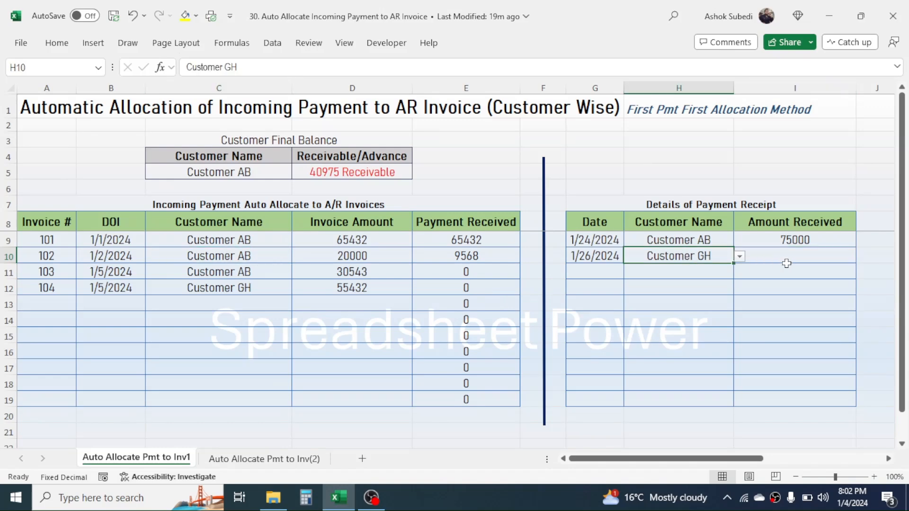
left_click(790, 256)
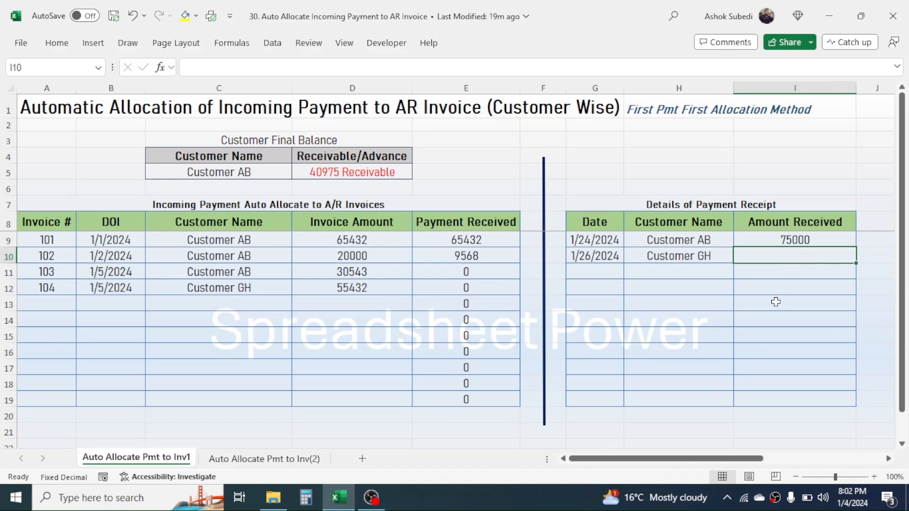
type("35000")
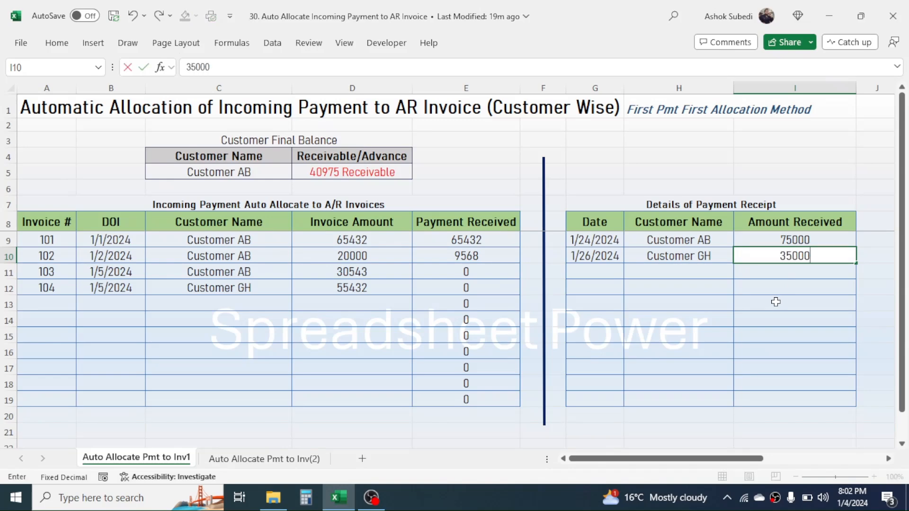
key("Return")
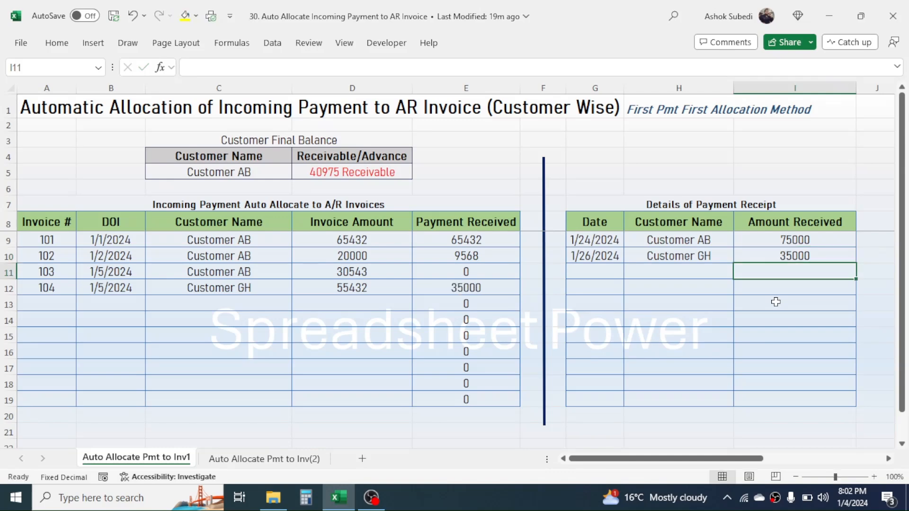
Examine Customer GH's payment and invoice amount, and the customer choices available for the Customer Final Balance.
left_click(806, 254)
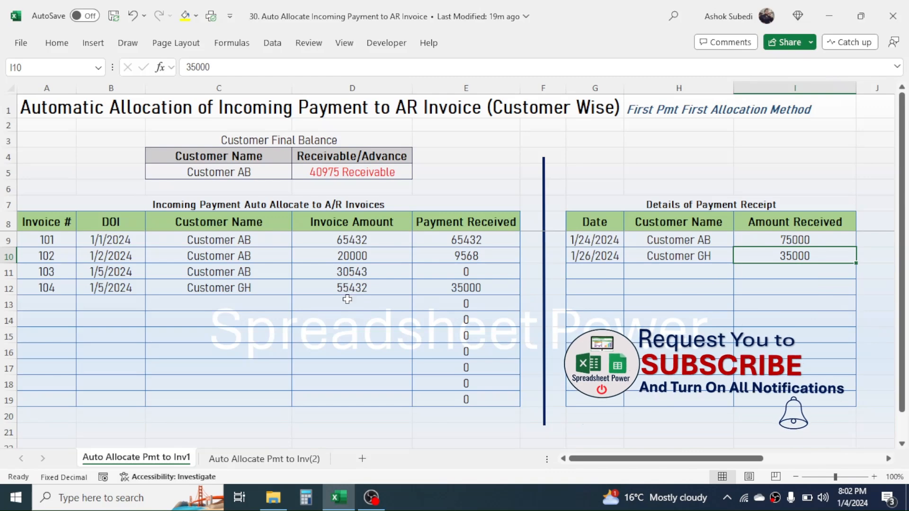
left_click(350, 287)
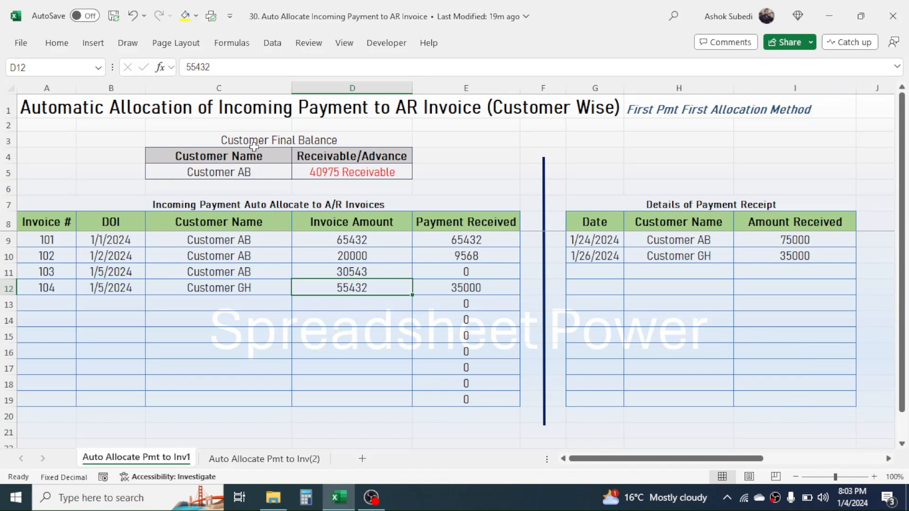
left_click(239, 170)
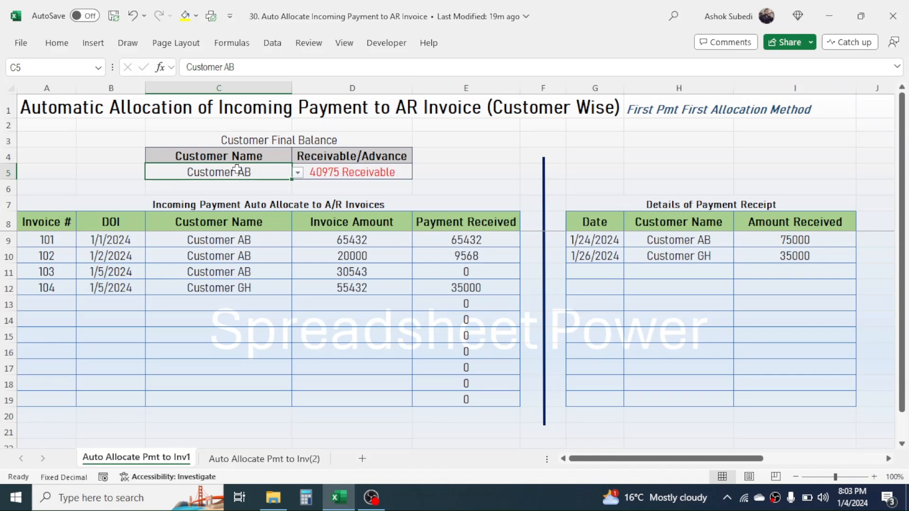
left_click(298, 173)
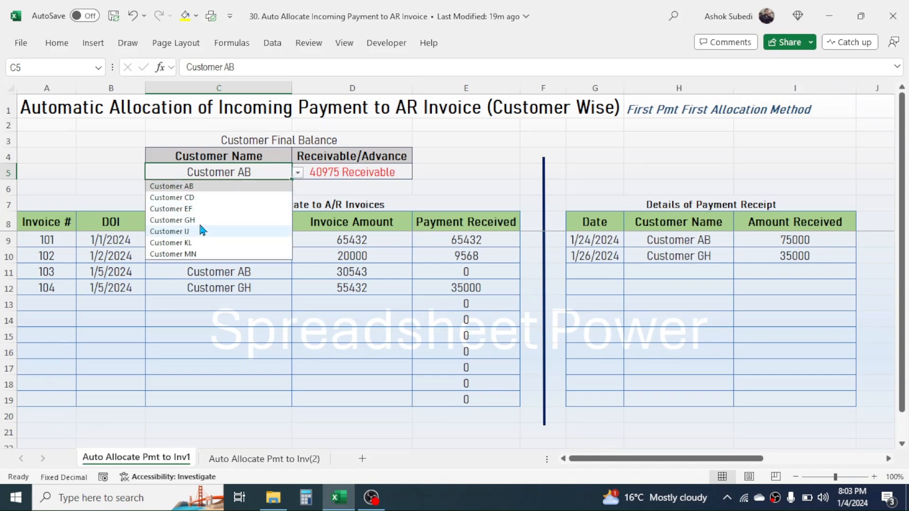
left_click(444, 168)
left_click(250, 166)
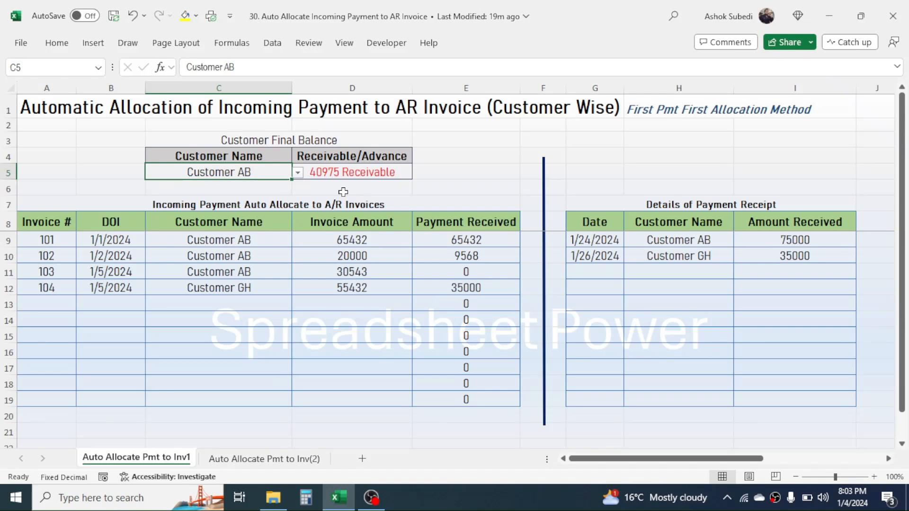
Set Customer AB's received amount to 150000 and review that customer's invoice amounts and final balance.
left_click(805, 238)
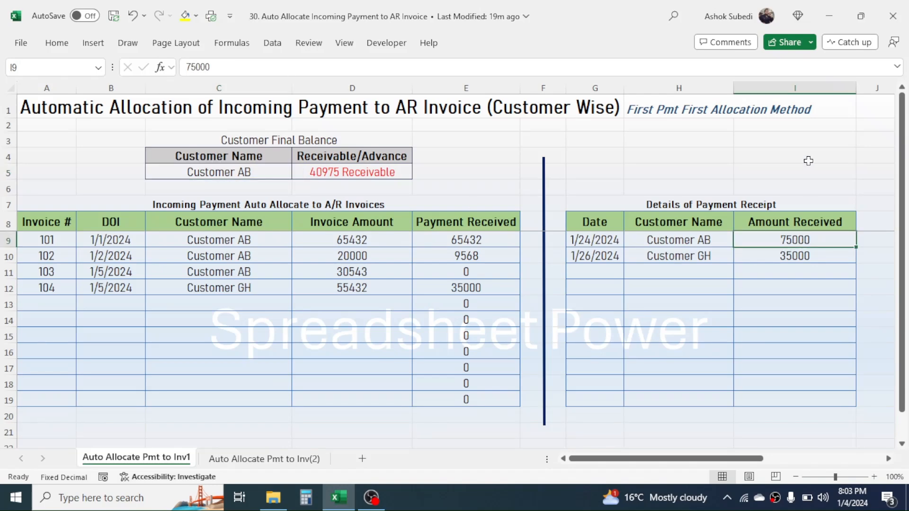
type("150000")
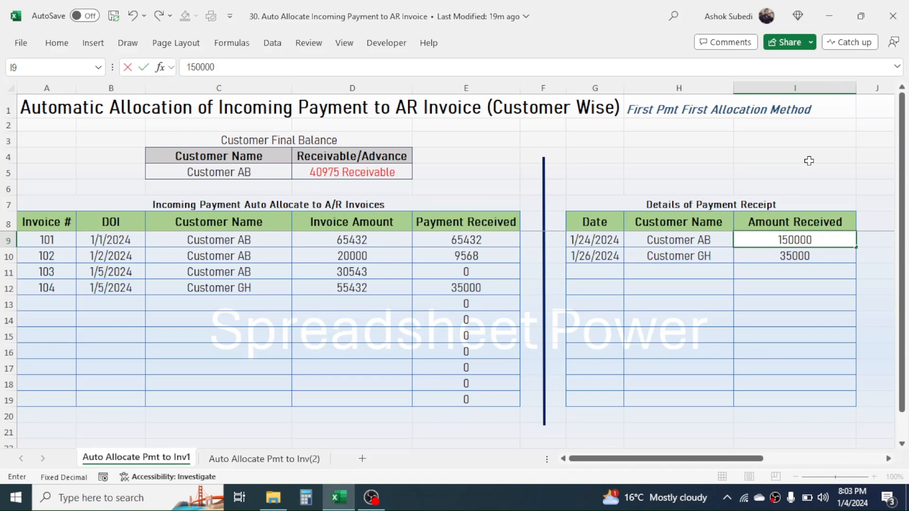
key("Return")
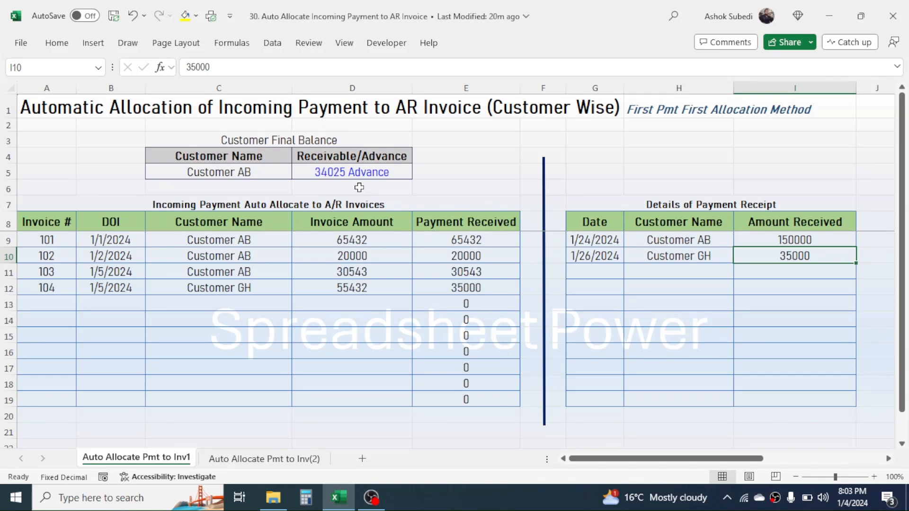
left_click_drag(358, 242, 356, 271)
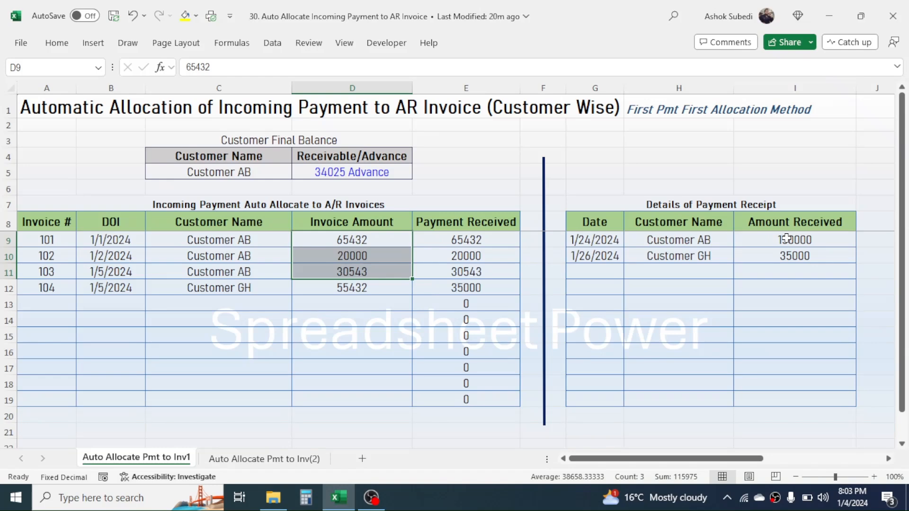
left_click(785, 240)
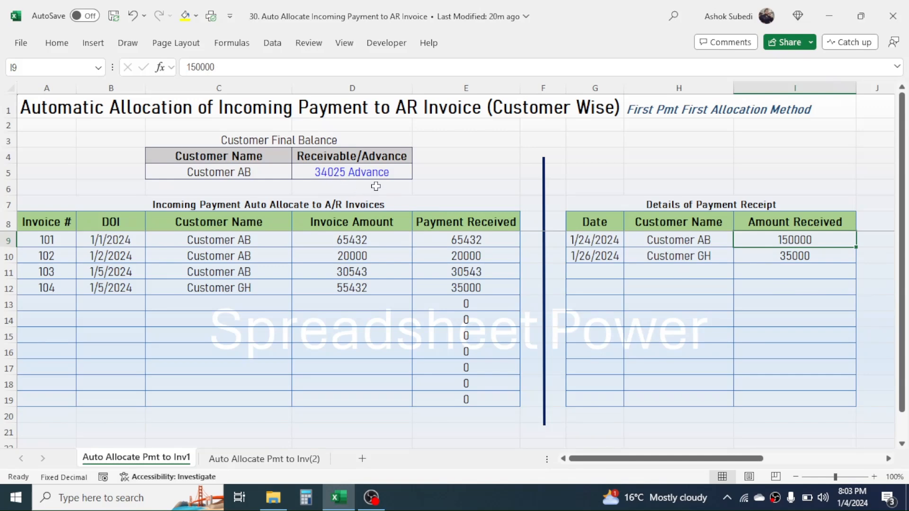
left_click(460, 167)
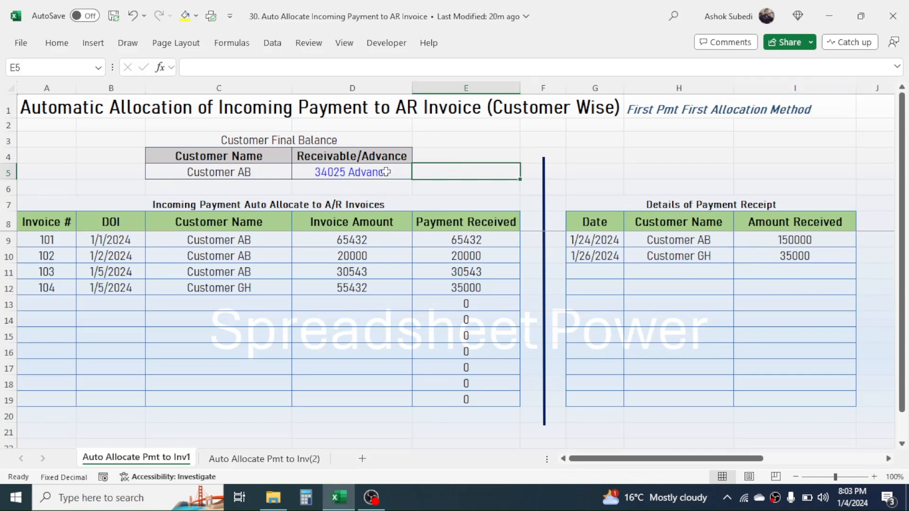
left_click(382, 169)
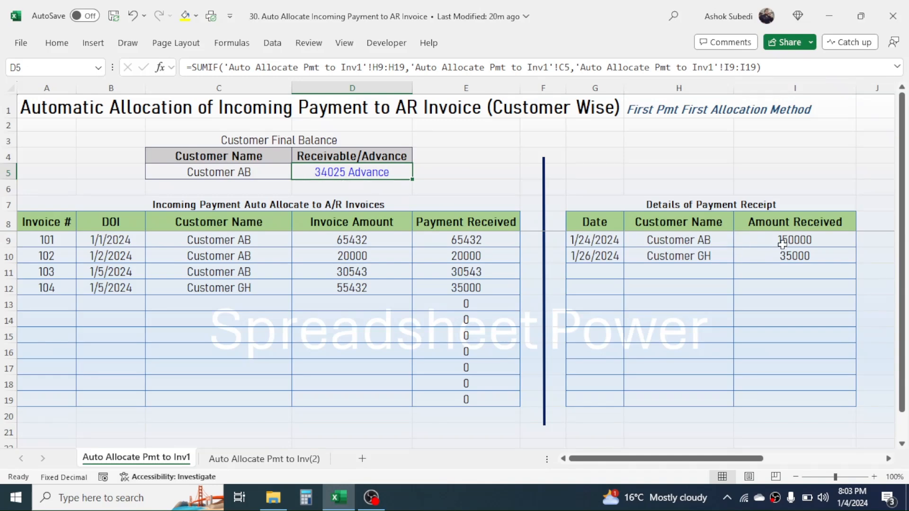
Set Customer AB's received amount in the payment receipt details to 100000.
left_click(787, 241)
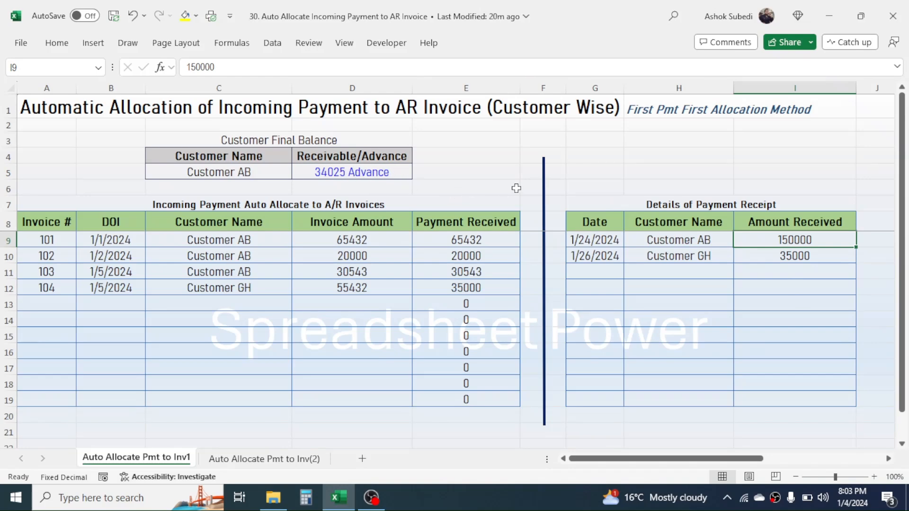
type("100000")
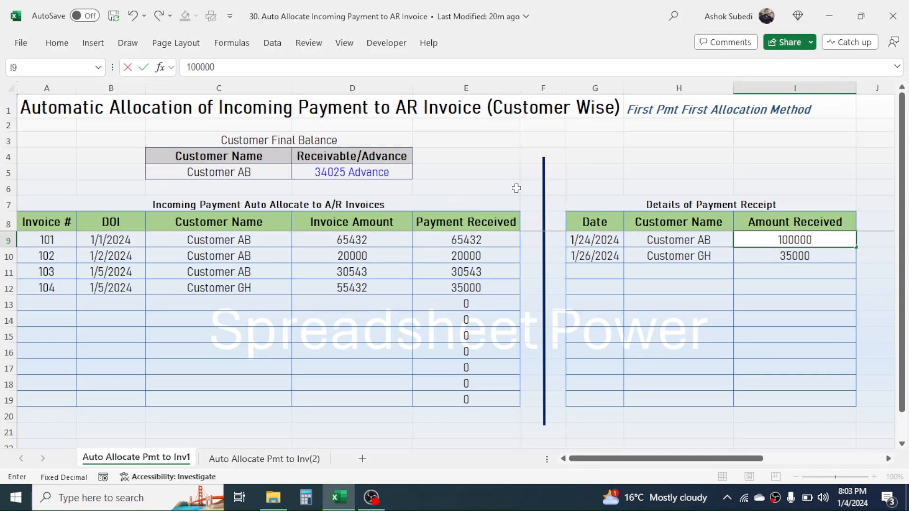
key("Return")
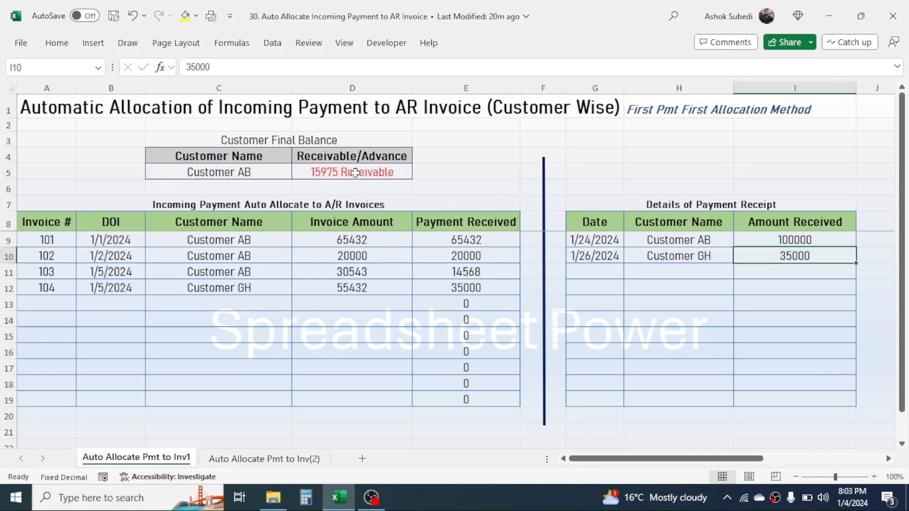
Review Customer AB's final balance and invoice amounts, set the customer's received amount to 115975, and check the final balance again.
left_click(355, 173)
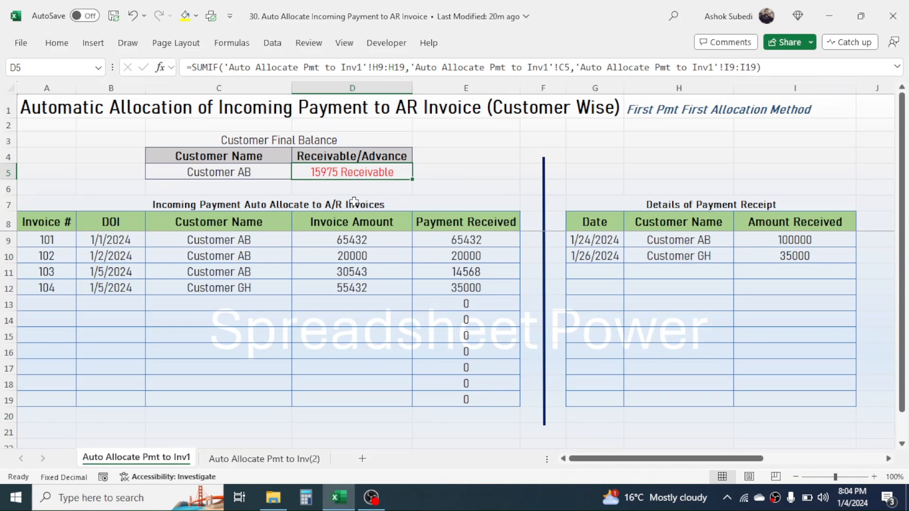
left_click_drag(365, 239, 352, 265)
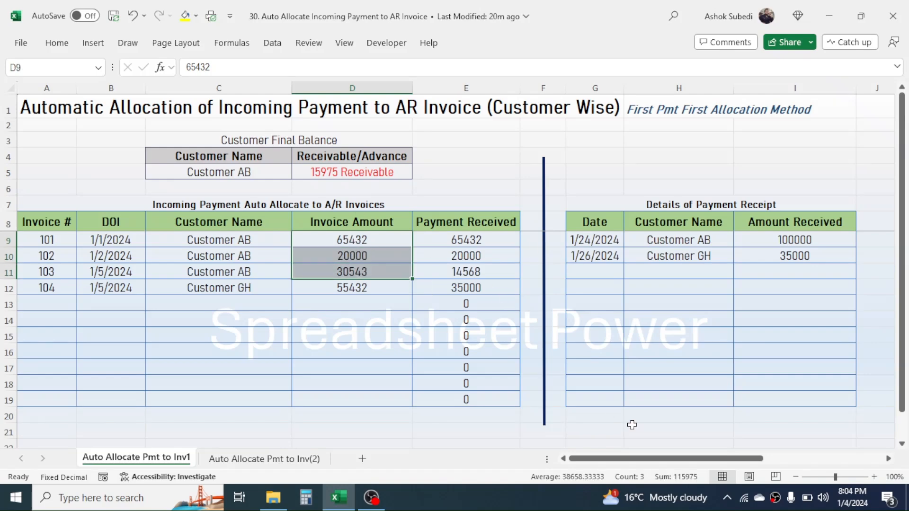
left_click(821, 240)
type("115975")
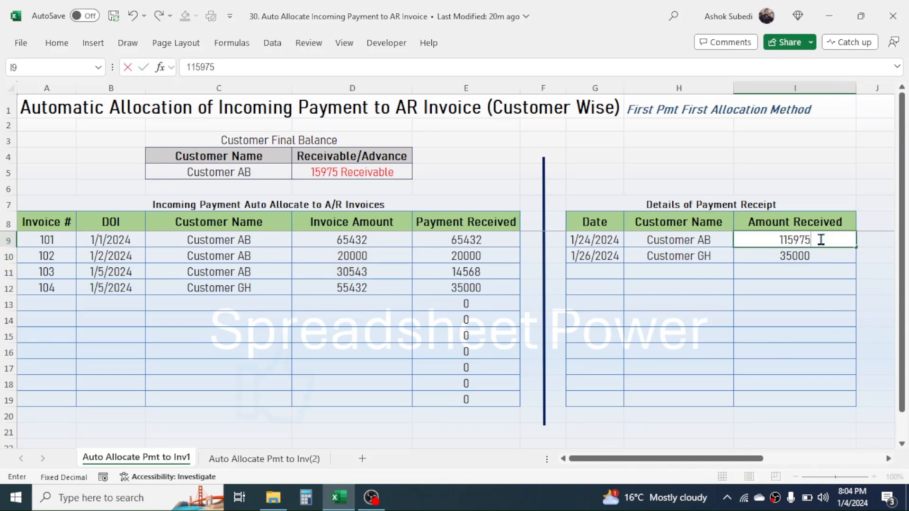
key("Return")
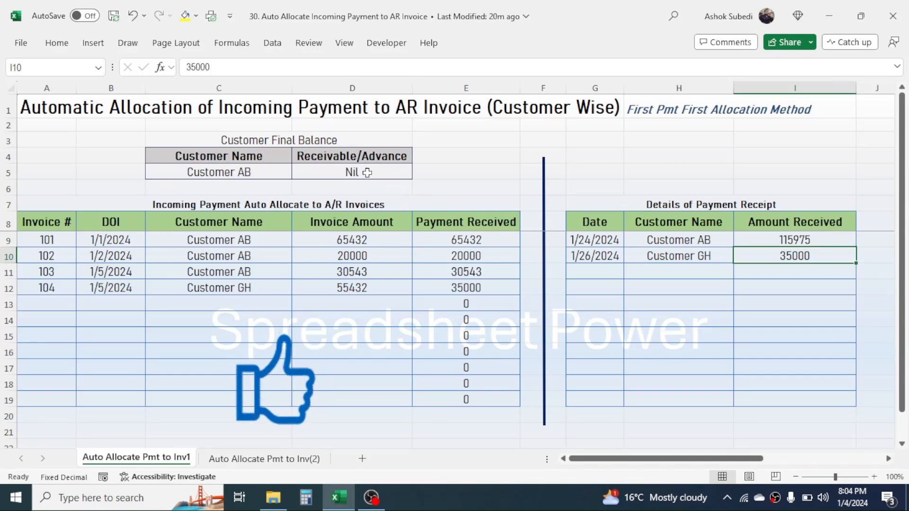
left_click(371, 174)
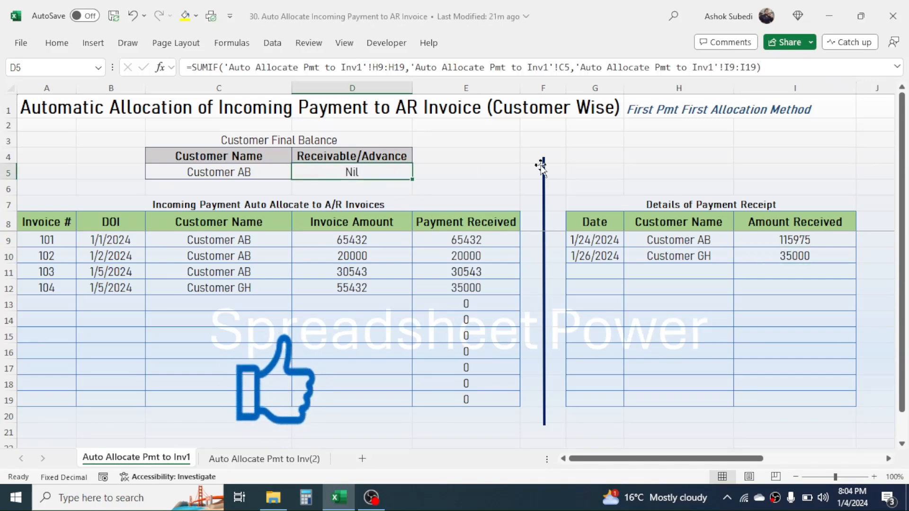
left_click(643, 157)
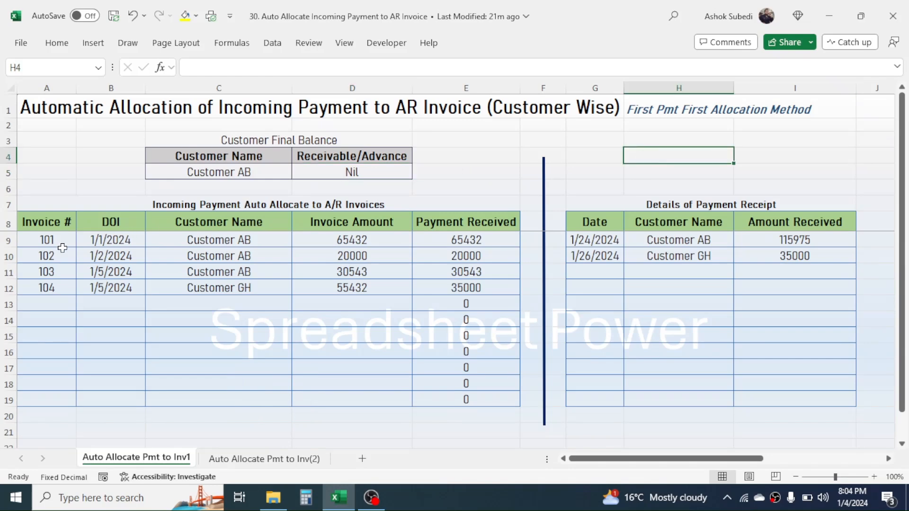
Examine the invoice entries, the payment receipt details, the Auto Allocate Pmt to Inv(2) sheet and the Payment Received formula for invoice 101.
left_click(58, 242)
left_click_drag(58, 242, 349, 286)
left_click_drag(612, 234, 764, 269)
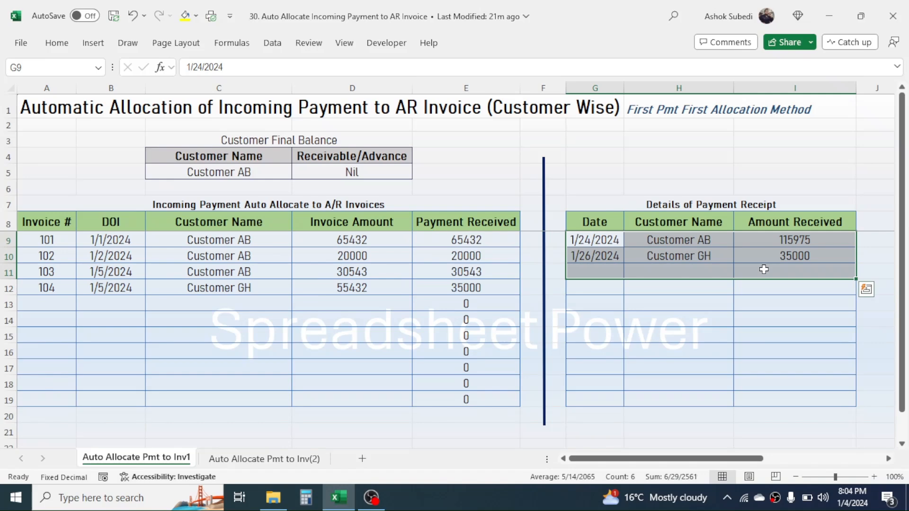
left_click(696, 270)
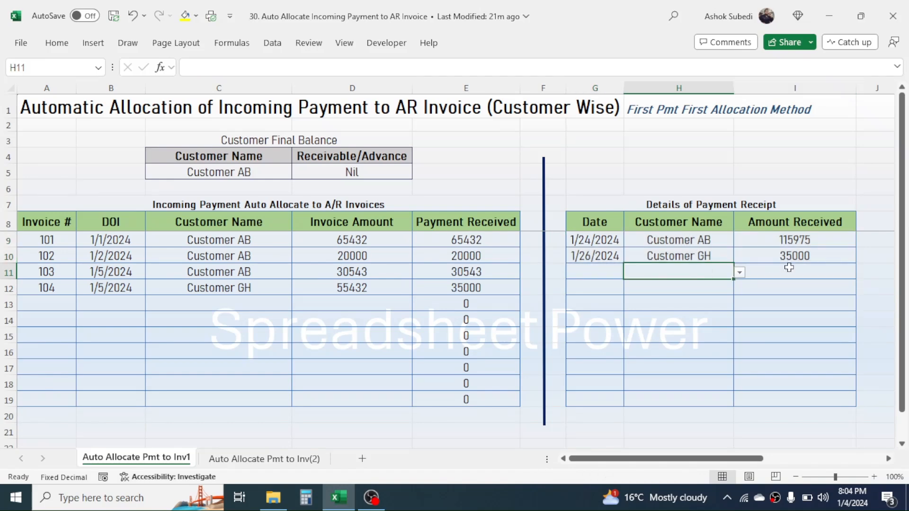
left_click(790, 267)
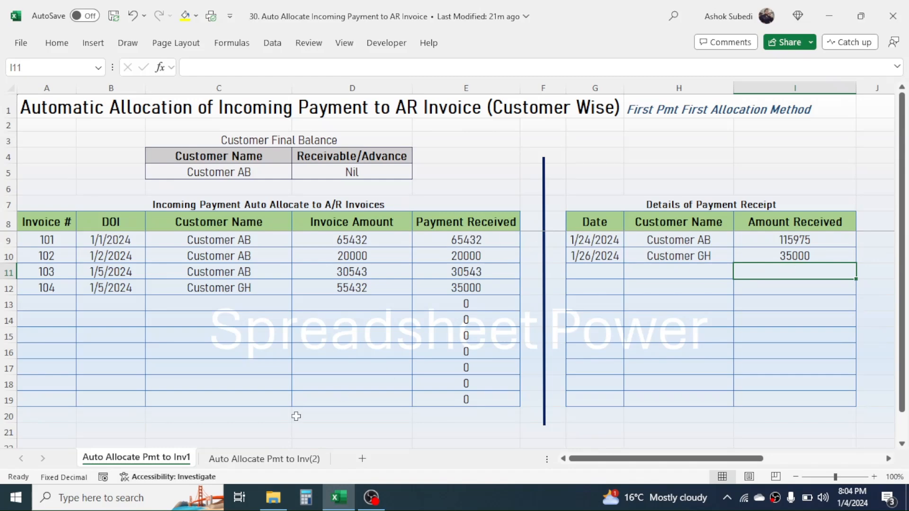
left_click(261, 459)
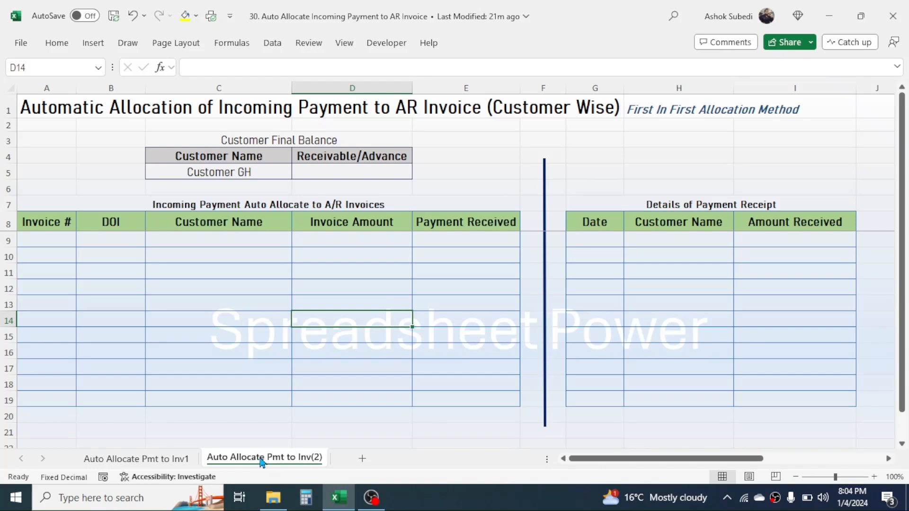
left_click(178, 465)
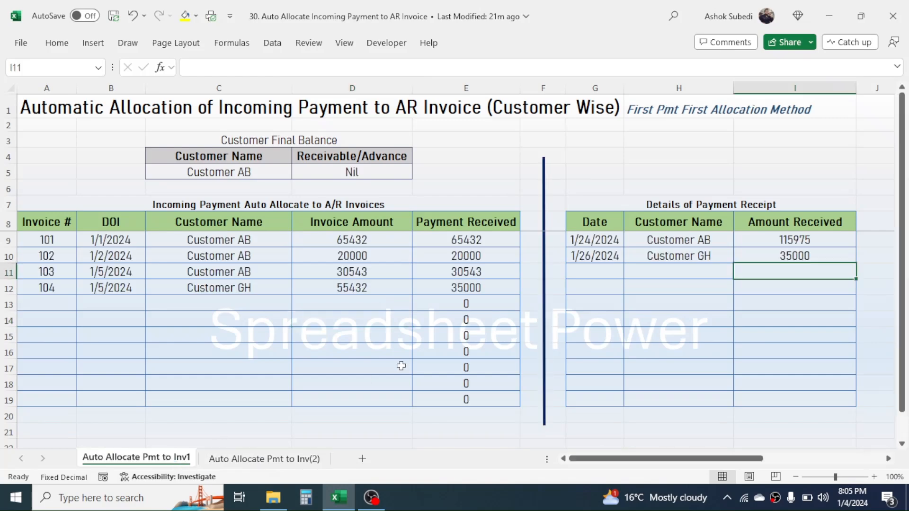
left_click(480, 242)
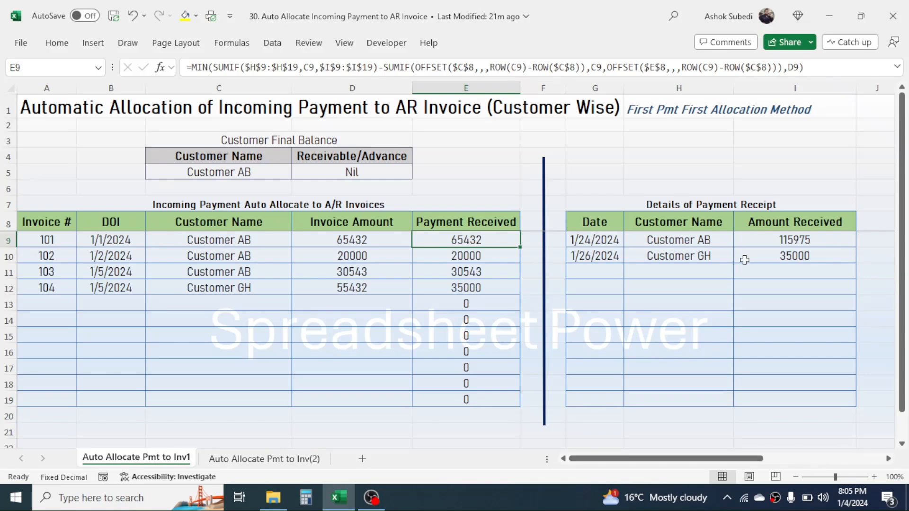
left_click(790, 238)
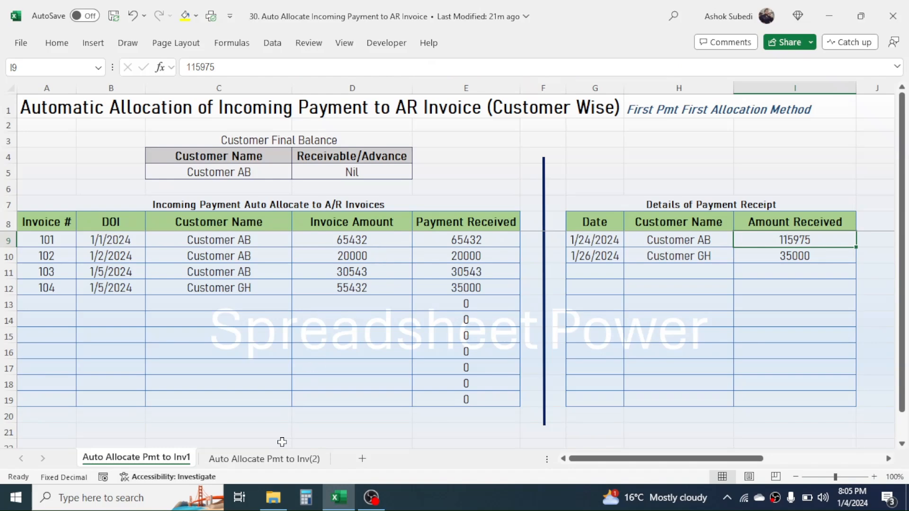
Open the Auto Allocate Pmt to Inv(2) sheet and examine the Customer Name List in column R.
left_click(264, 462)
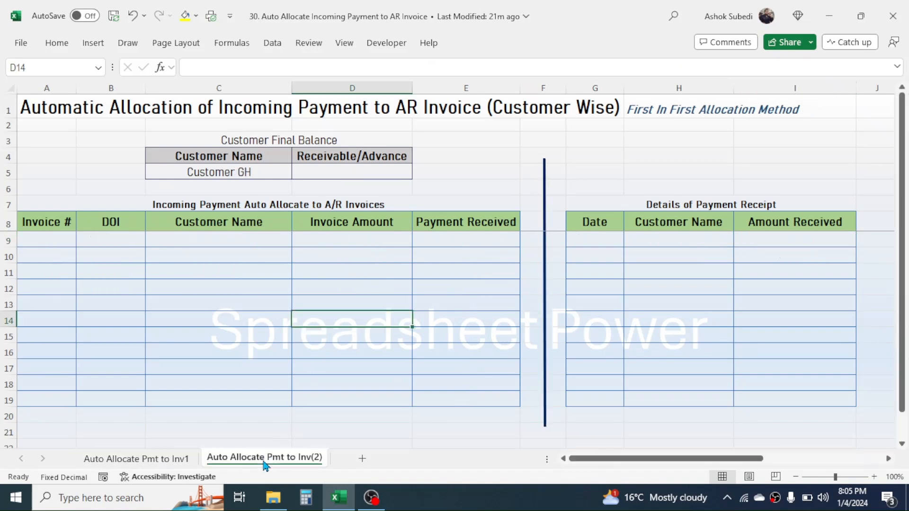
left_click(235, 237)
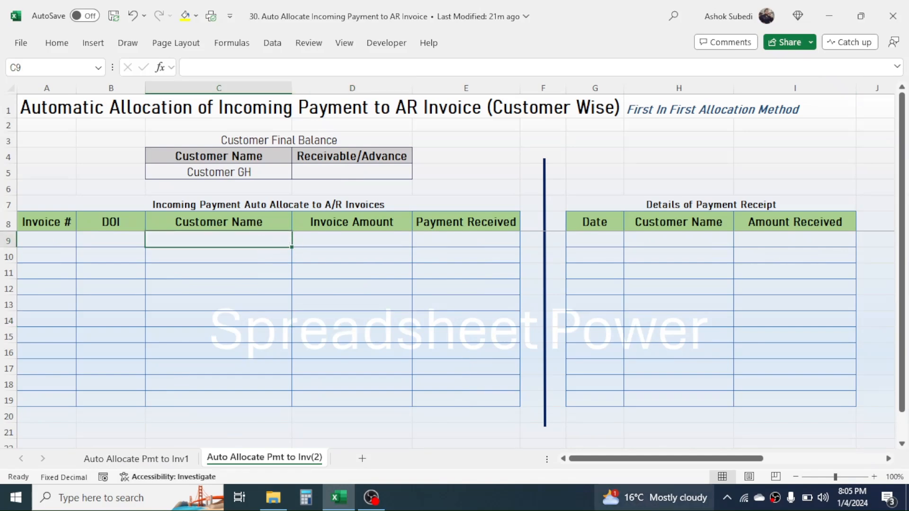
left_click_drag(653, 462, 835, 476)
left_click(888, 461)
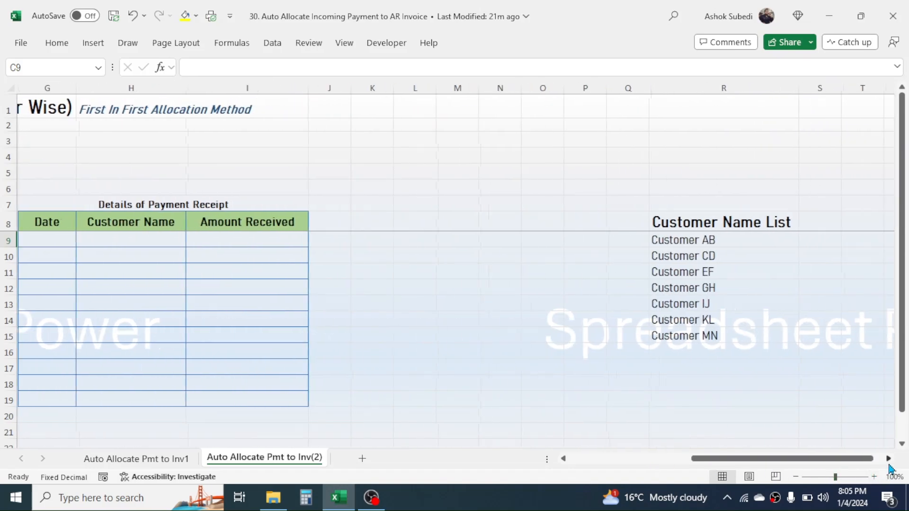
left_click_drag(632, 217, 612, 333)
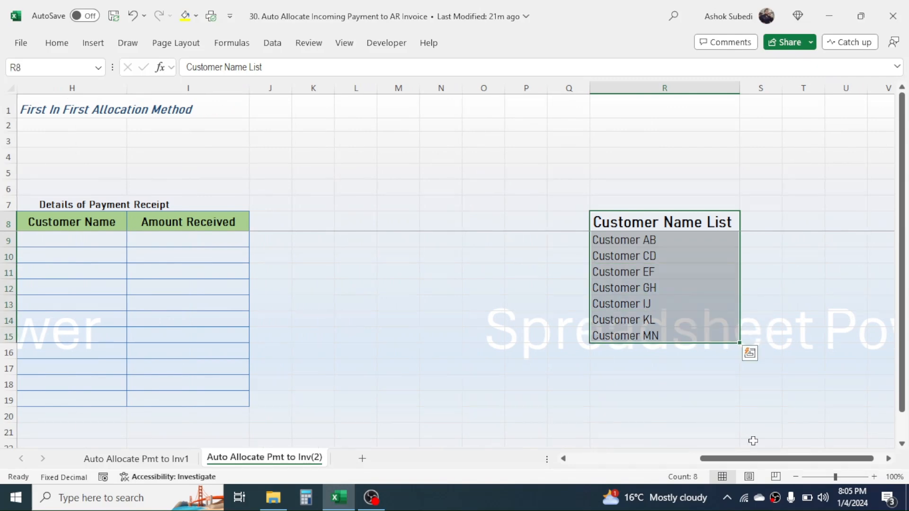
left_click_drag(754, 459, 599, 461)
Apply List data validation to the invoice table's Customer Name cells C9:C19, using the customer names in R9:R15 as source.
left_click_drag(240, 237, 232, 398)
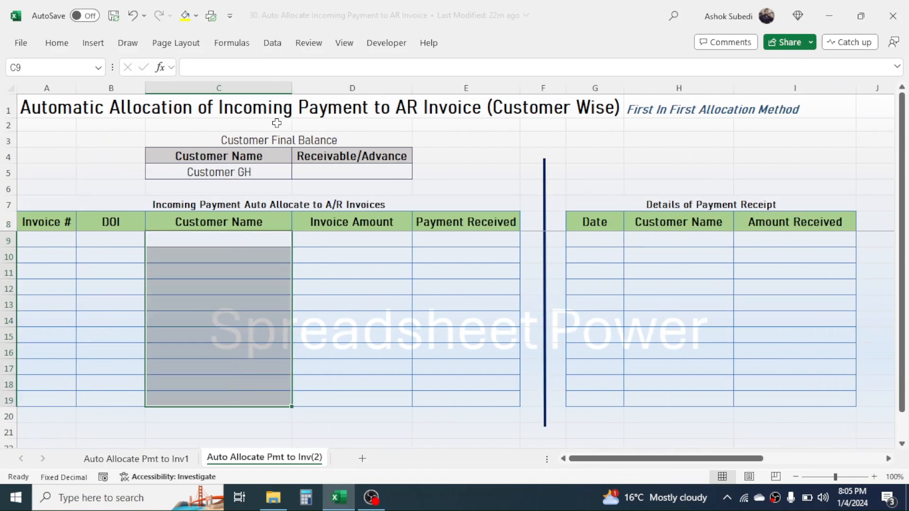
left_click(273, 47)
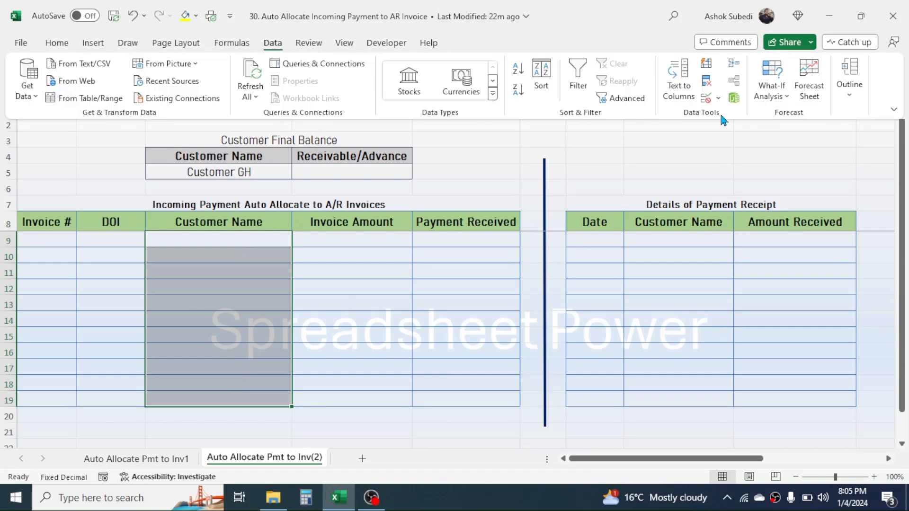
left_click(718, 98)
left_click(741, 115)
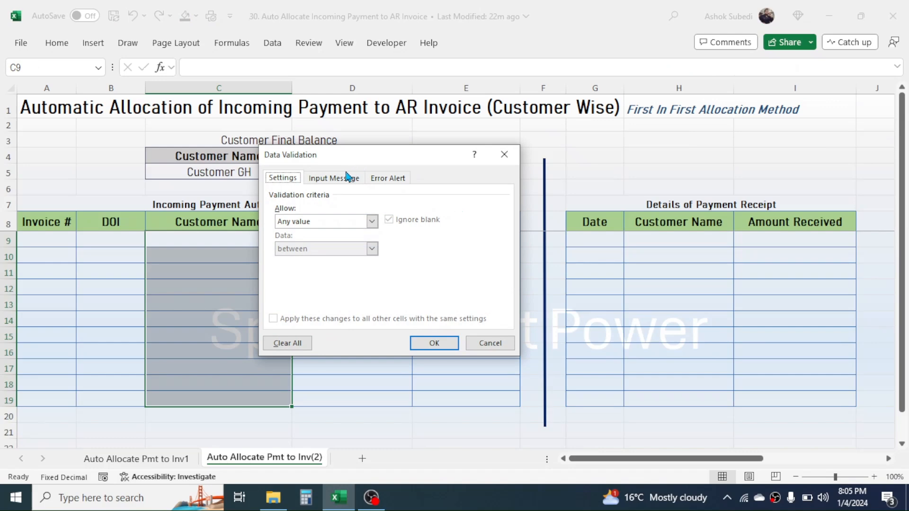
left_click(373, 221)
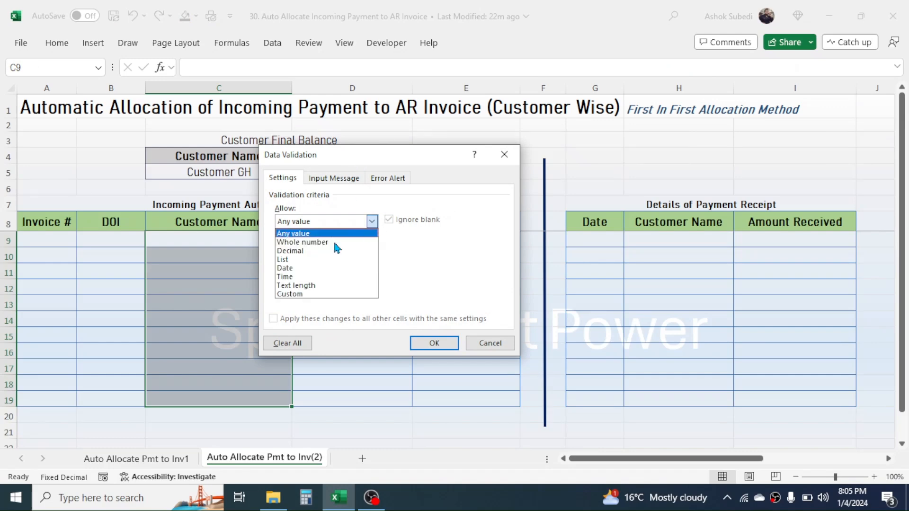
left_click(293, 260)
left_click(284, 275)
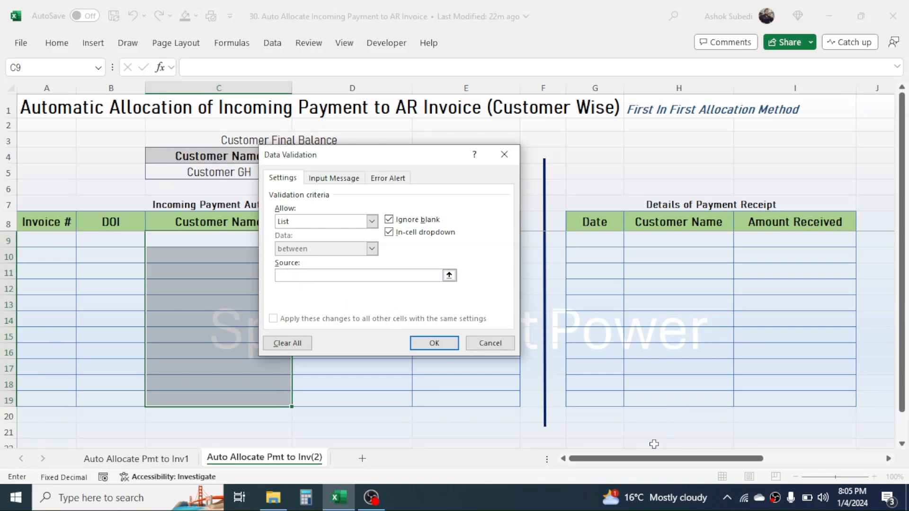
left_click_drag(644, 458, 771, 480)
left_click_drag(695, 241, 805, 339)
left_click(435, 343)
left_click_drag(738, 467, 578, 467)
Check the customer choices offered in the first invoice row's Customer Name cell, C9.
left_click(259, 237)
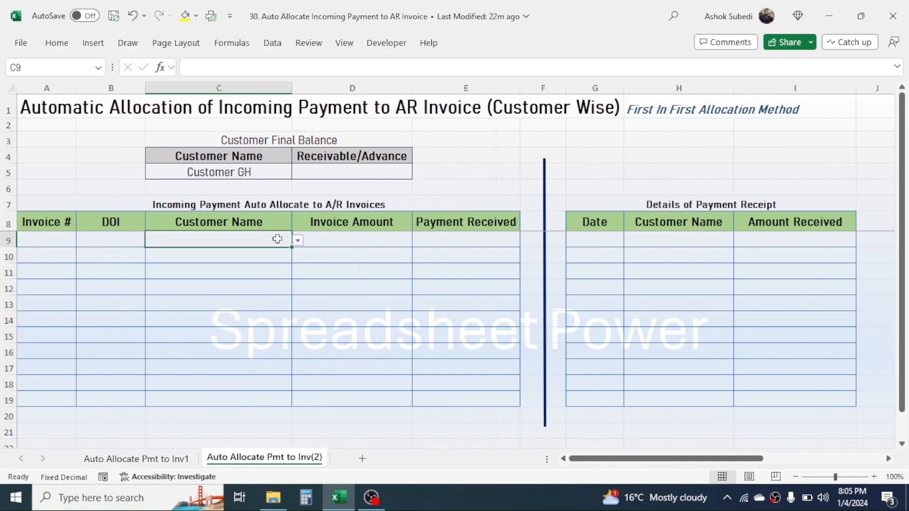
left_click(298, 242)
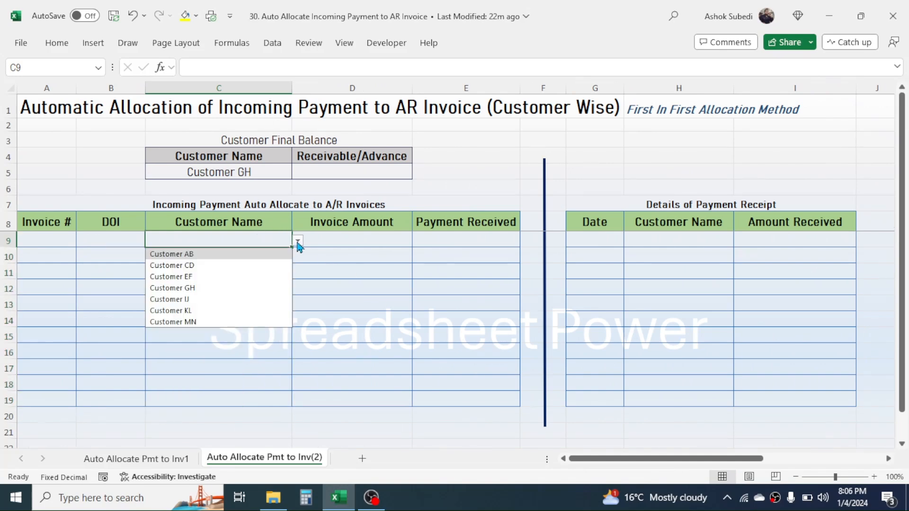
left_click(351, 251)
Copy the data validation of cell C9 to the payment receipt table's Customer Name cells H9:H19.
left_click(255, 237)
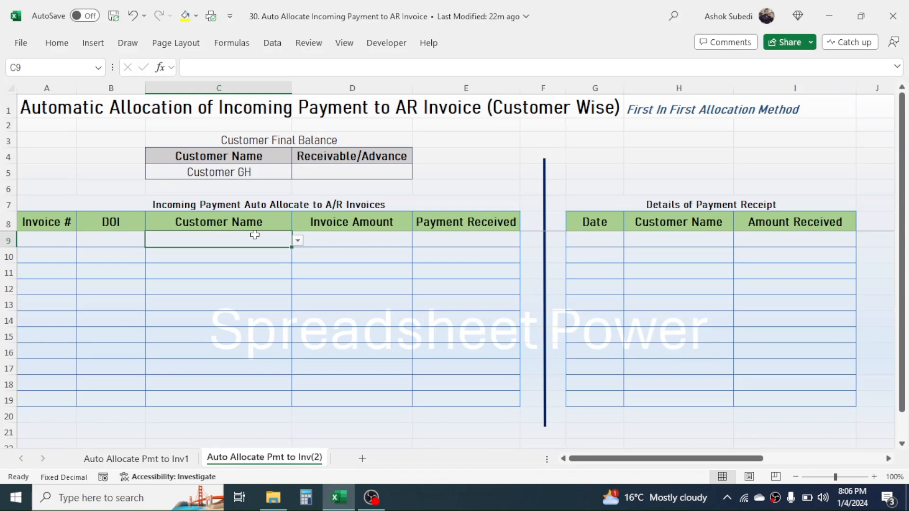
key("ctrl+c")
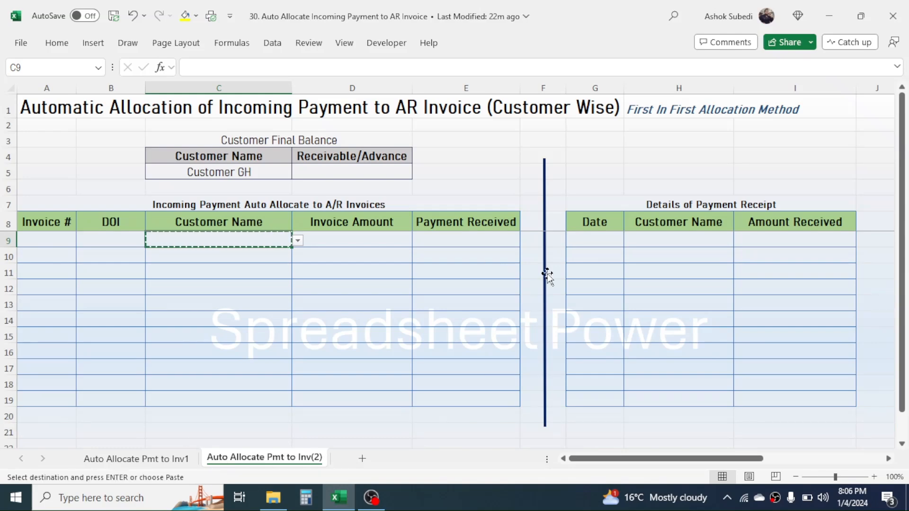
left_click_drag(681, 242, 681, 397)
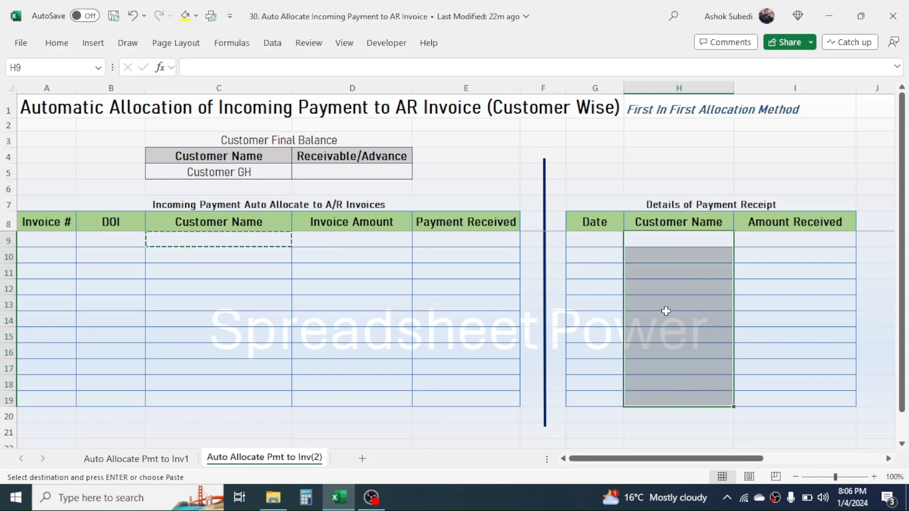
right_click(666, 311)
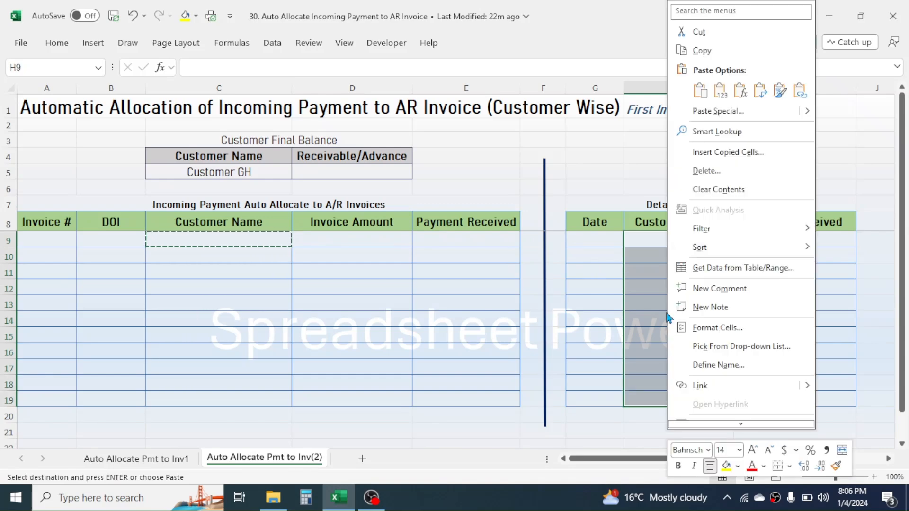
left_click(715, 112)
left_click(604, 124)
left_click(765, 215)
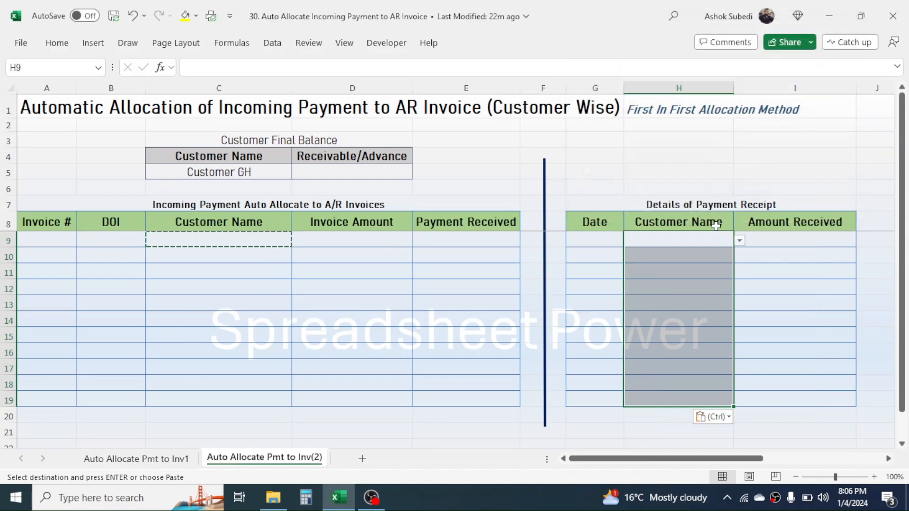
Test the customer list in H9 by choosing Customer CD, and clear the entry.
left_click(697, 236)
left_click(740, 241)
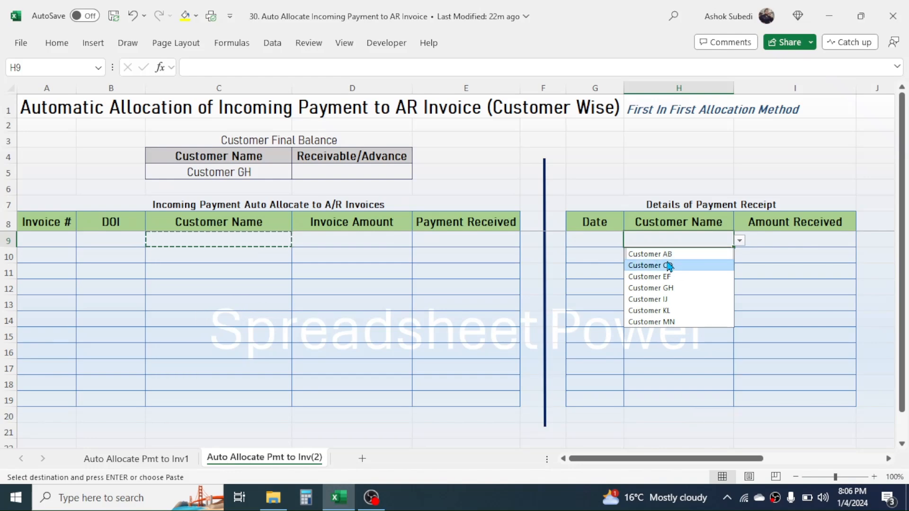
left_click(666, 266)
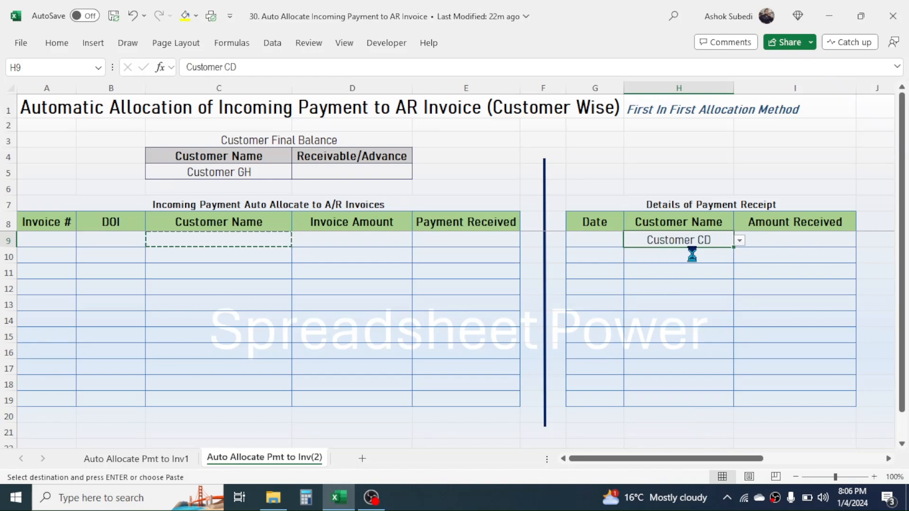
key("Delete")
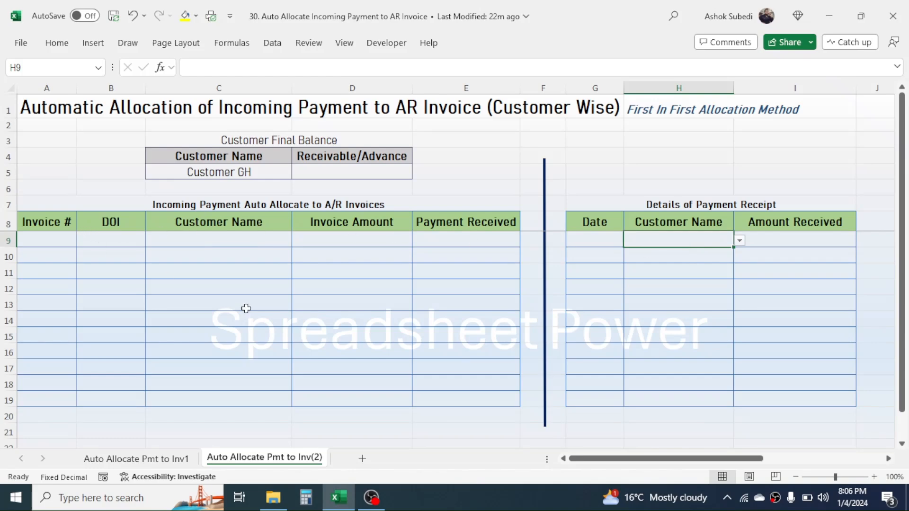
Copy the four invoice rows A9:D12 from the "Auto Allocate Pmt to Inv1" sheet into A9 of "Auto Allocate Pmt to Inv(2)".
left_click(132, 457)
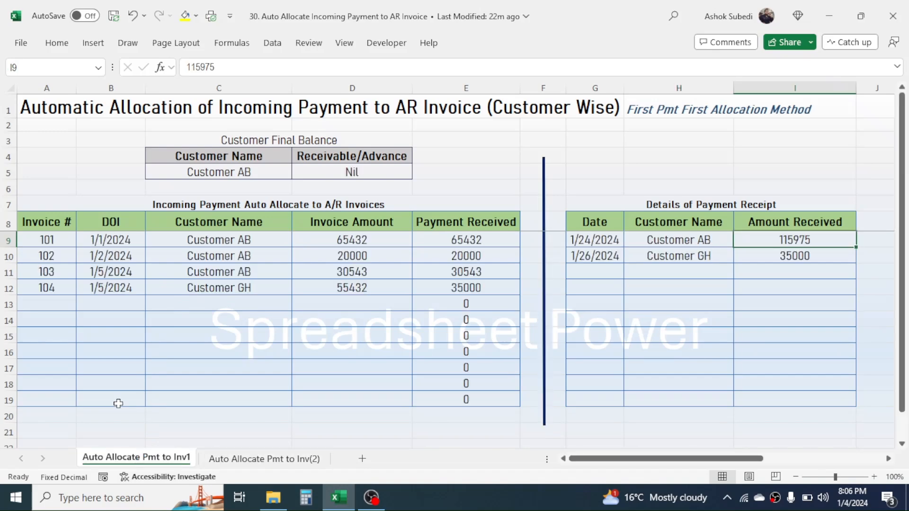
left_click_drag(51, 241, 326, 286)
key("ctrl+c")
left_click(240, 458)
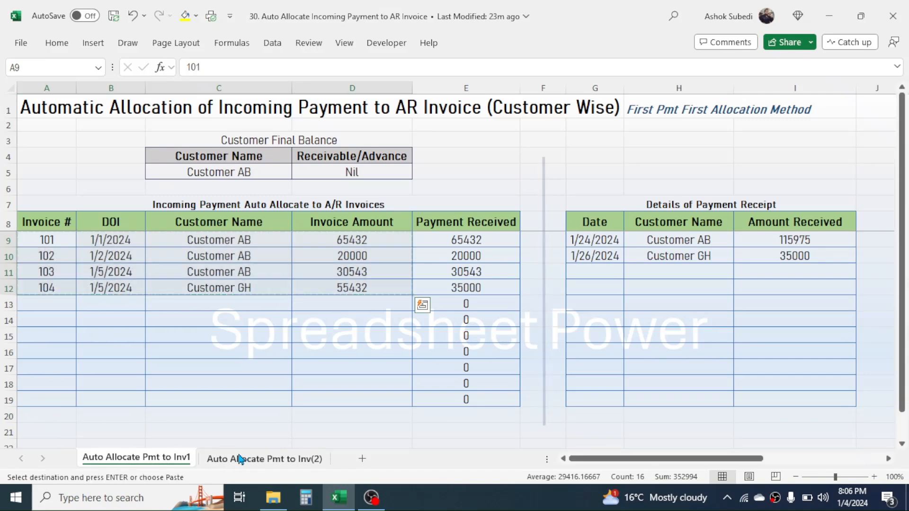
left_click(60, 241)
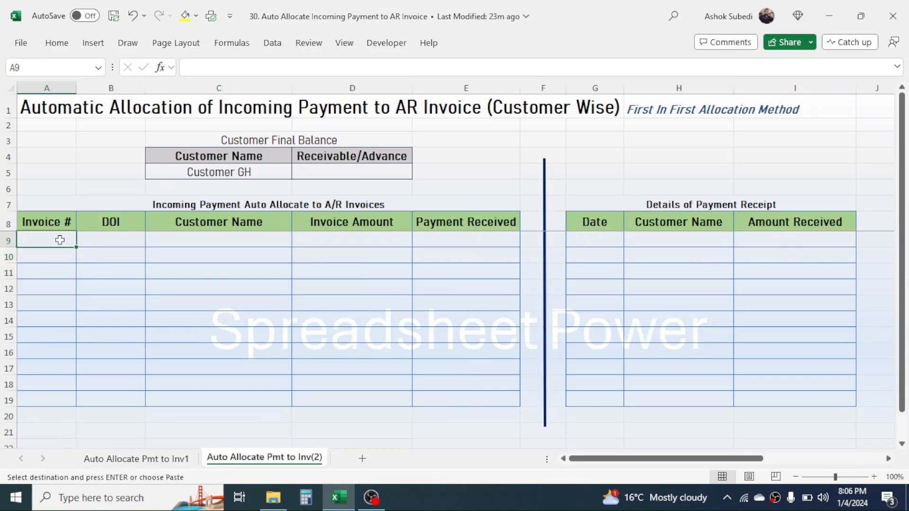
key("ctrl+v")
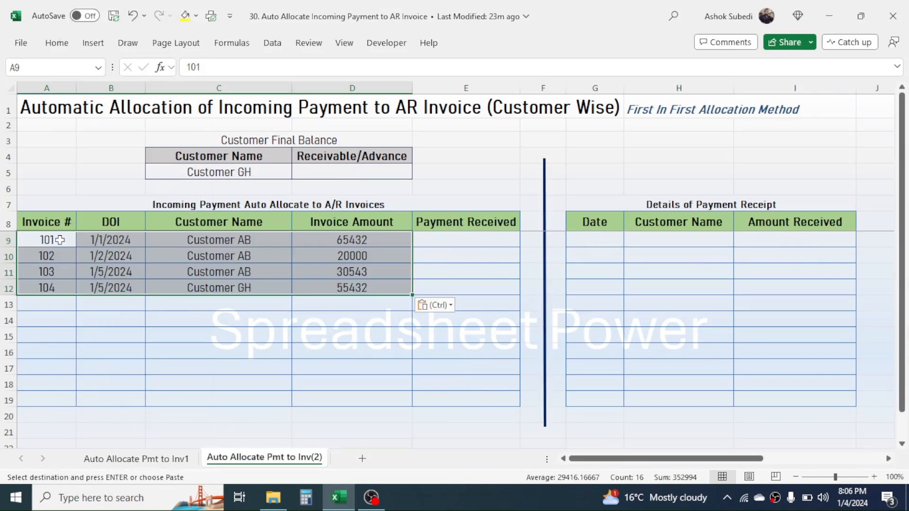
left_click(339, 287)
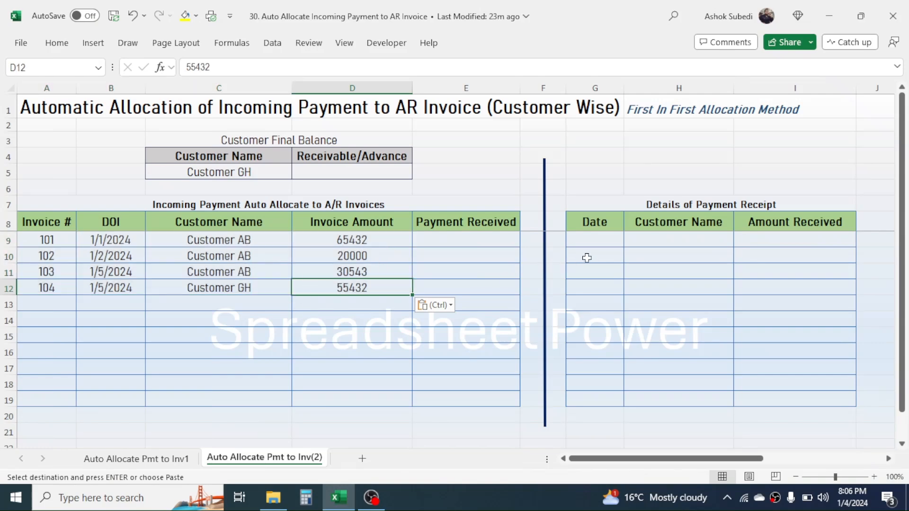
Copy the first payment receipt row, G9:I9, from "Auto Allocate Pmt to Inv1" into G9 of "Auto Allocate Pmt to Inv(2)".
left_click(150, 460)
left_click_drag(595, 239, 776, 246)
key("ctrl+c")
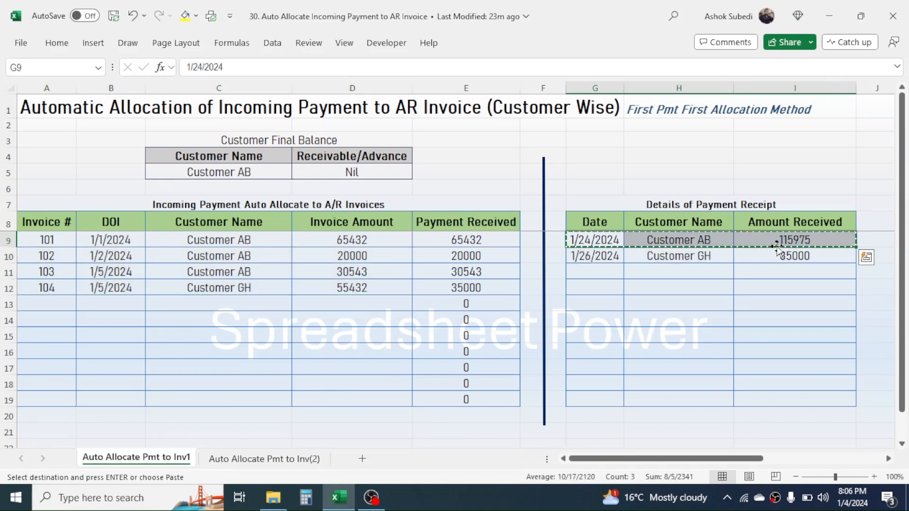
left_click(268, 460)
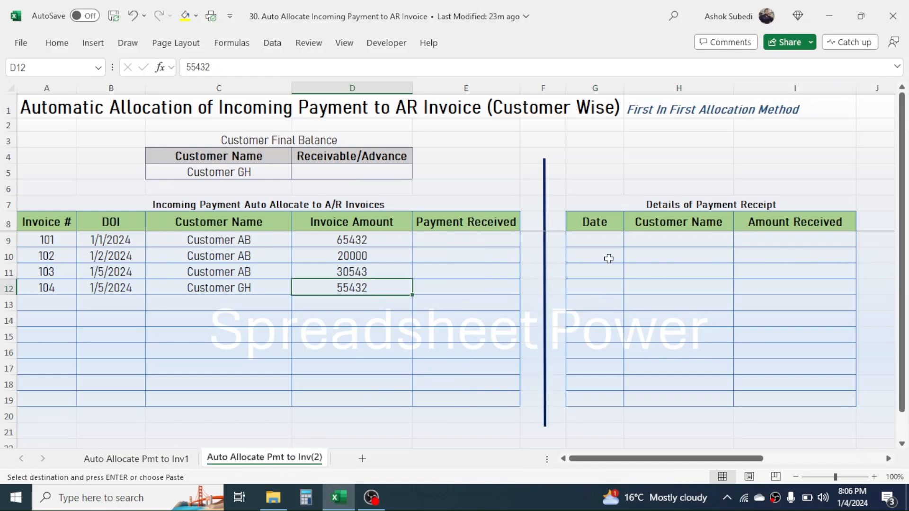
left_click(597, 242)
right_click(596, 241)
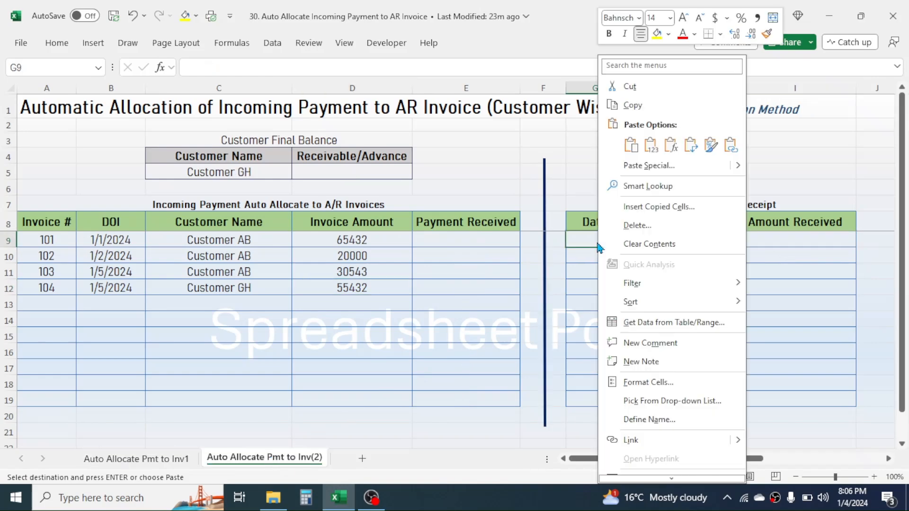
left_click(611, 140)
left_click(614, 252)
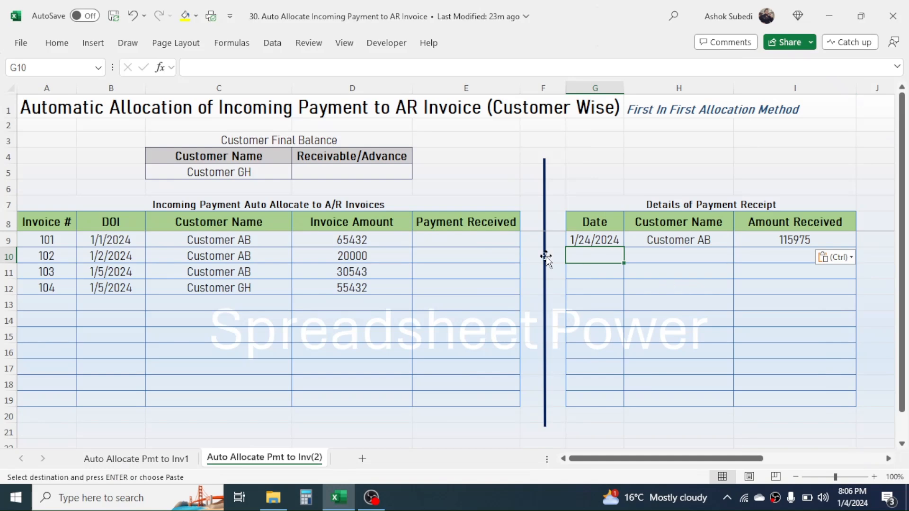
Enter the formula =SUMIF($H$9:$H$19,C9,$I$9:$I$19) in the first invoice's Payment Received cell, E9.
left_click(457, 242)
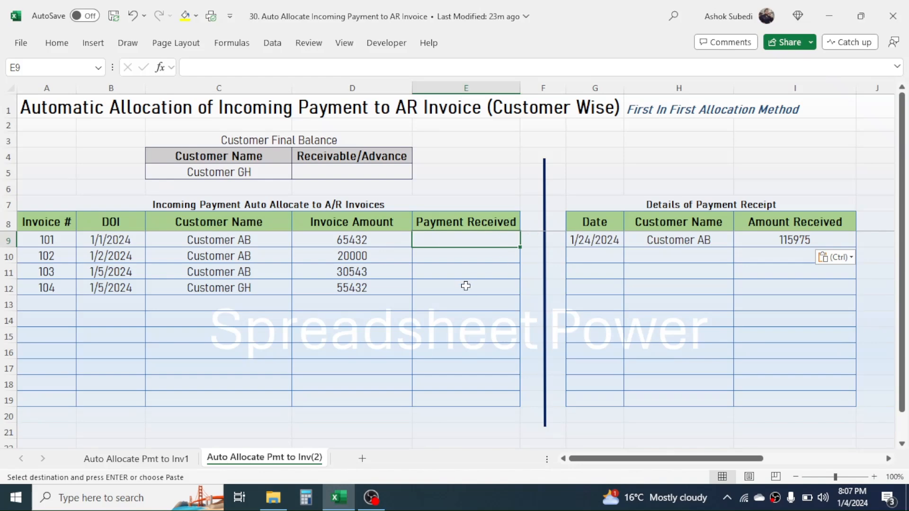
type("=")
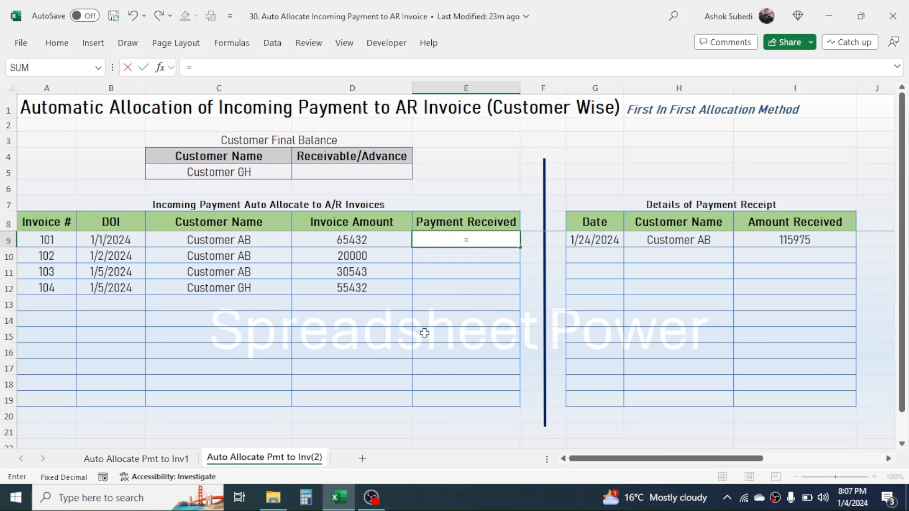
type("SUMIF")
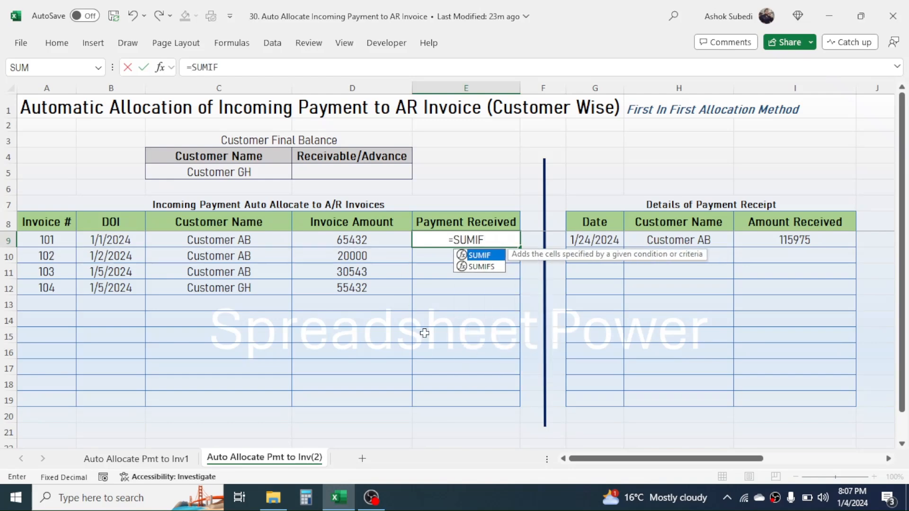
type("(")
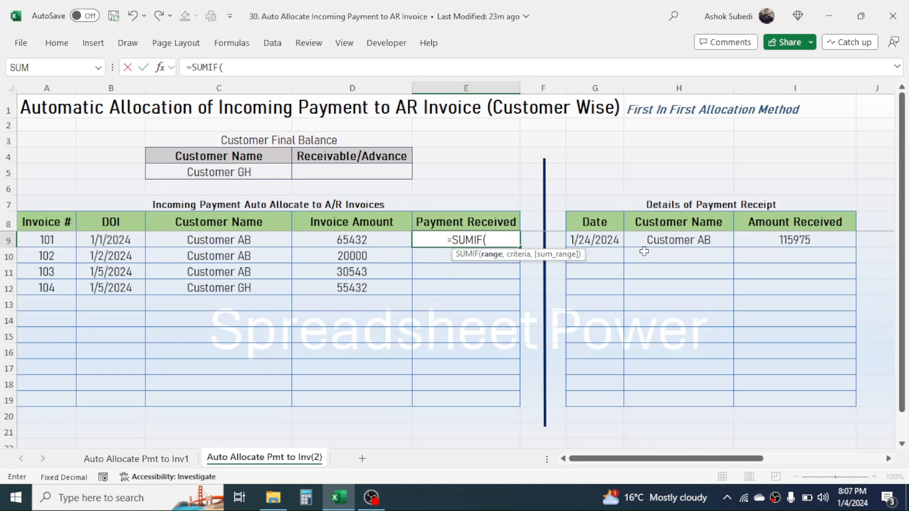
left_click_drag(680, 241, 681, 402)
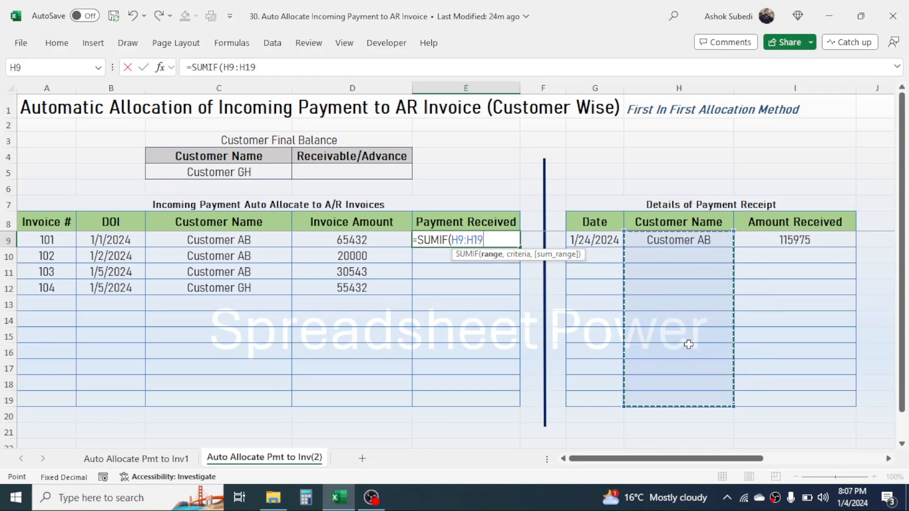
key("F4")
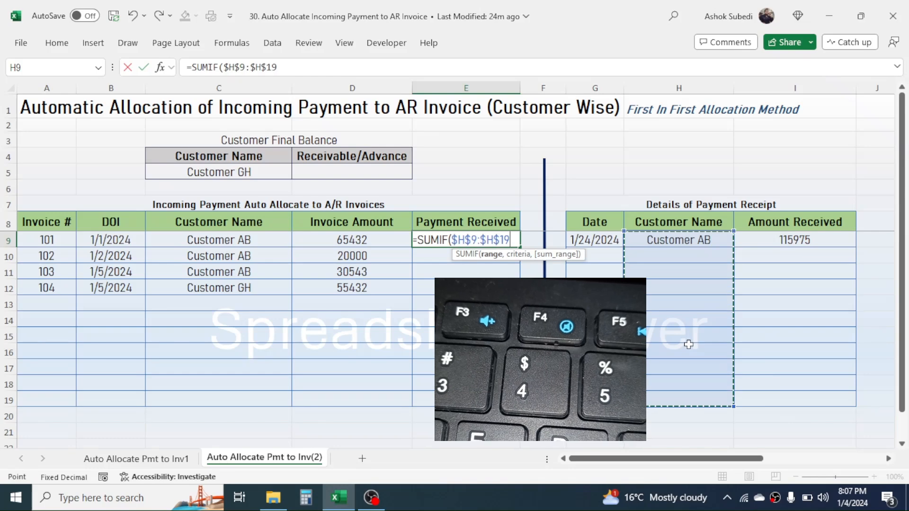
type(",")
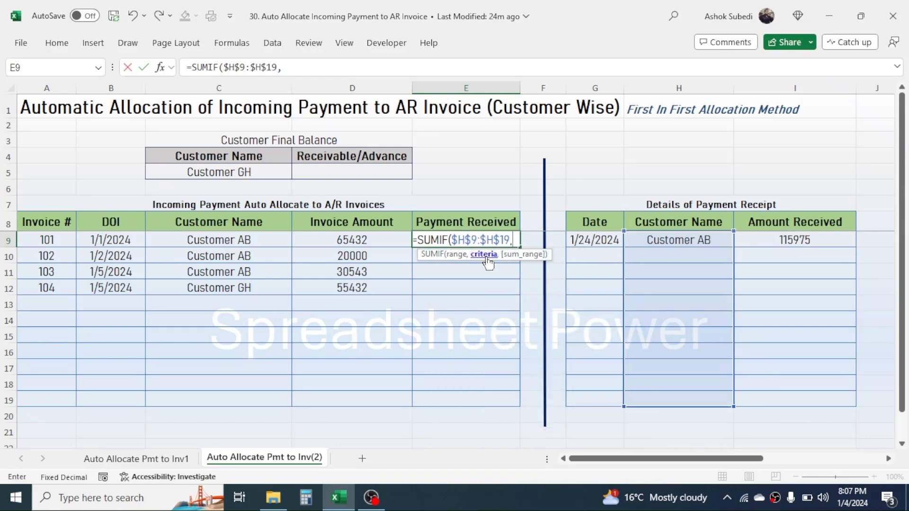
left_click(226, 238)
type(",")
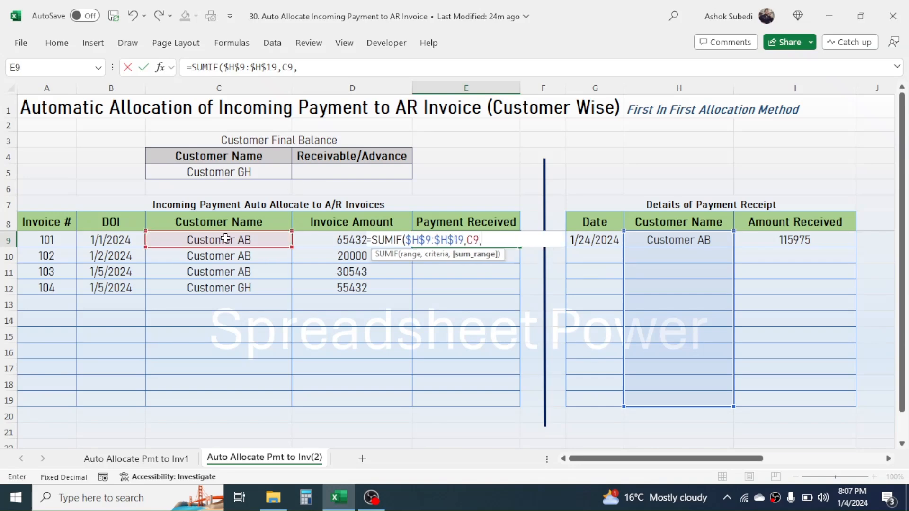
left_click(804, 239)
left_click_drag(805, 240, 800, 399)
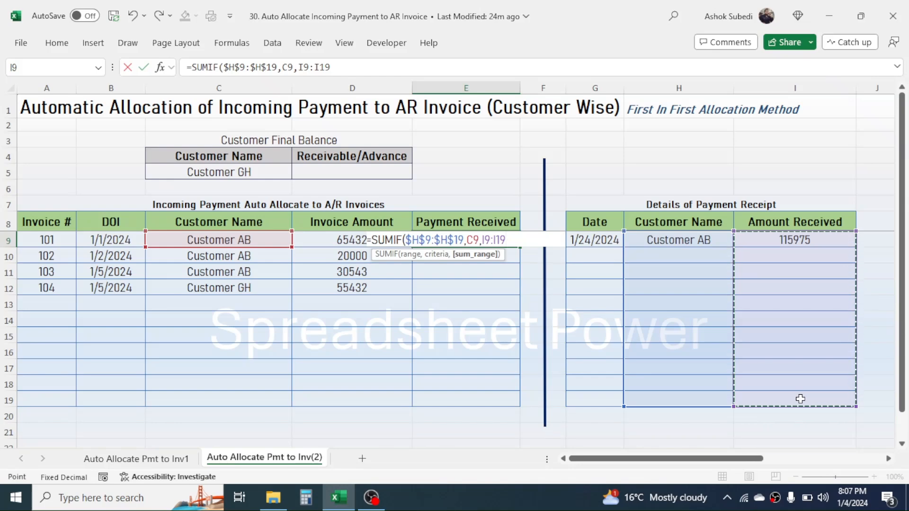
key("F4")
type(")")
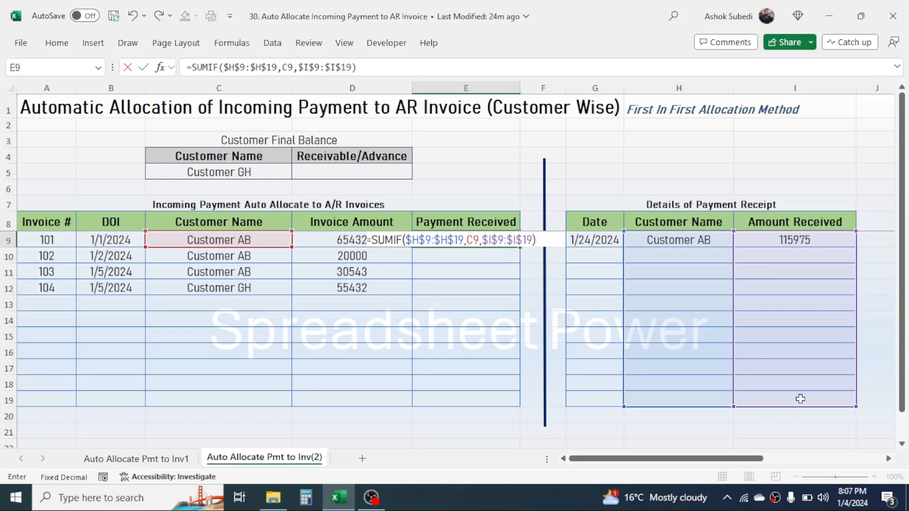
key("Return")
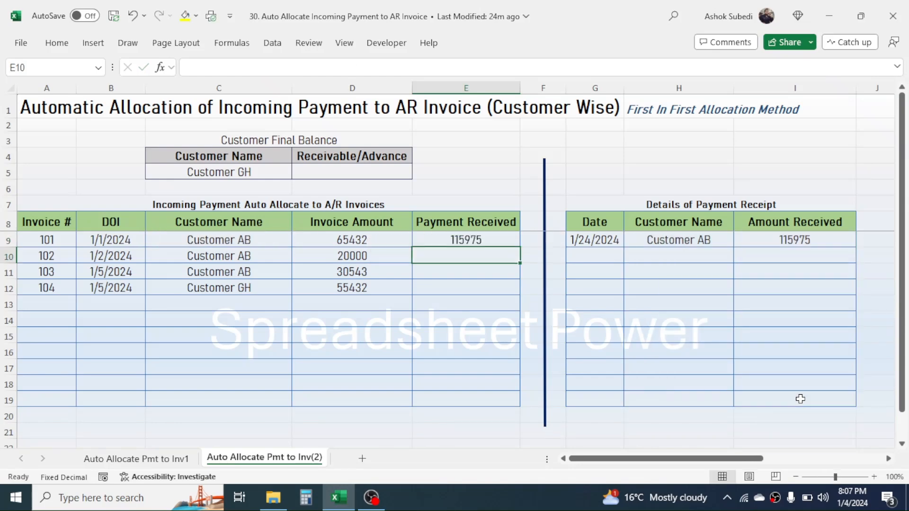
left_click(476, 239)
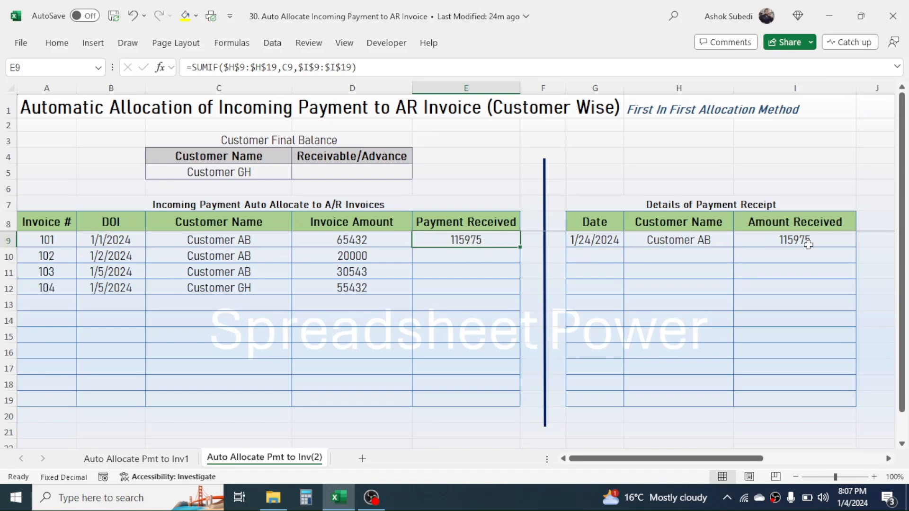
Record a second payment receipt in row 10 with date 1/25/2024, Customer AB and amount 15000.
left_click(599, 257)
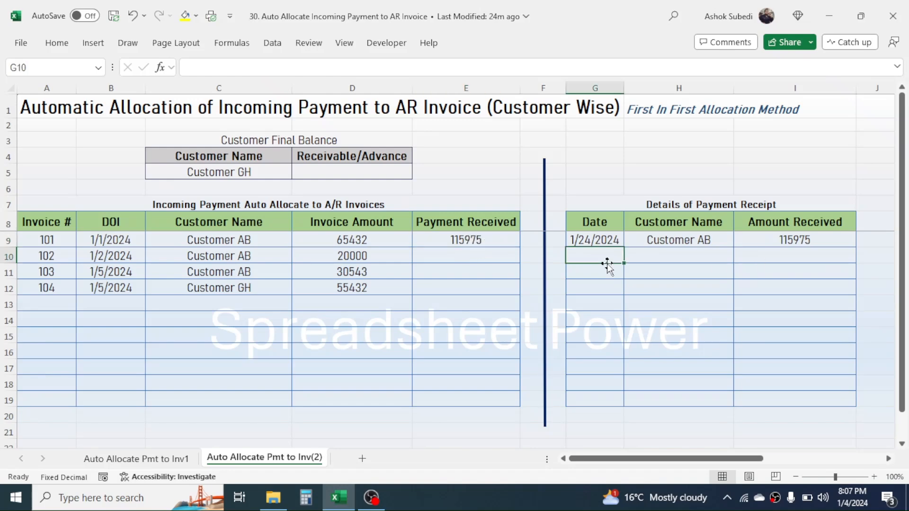
type("1")
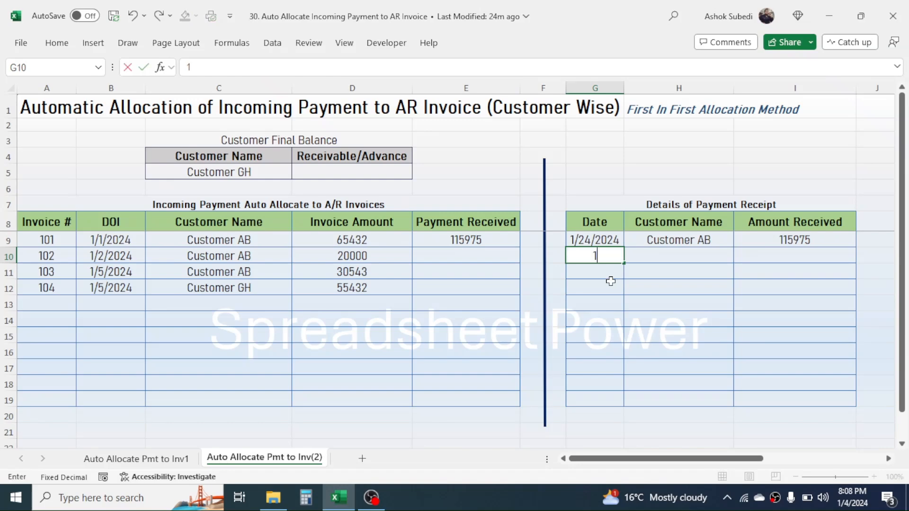
type("/25/2024")
key("Return")
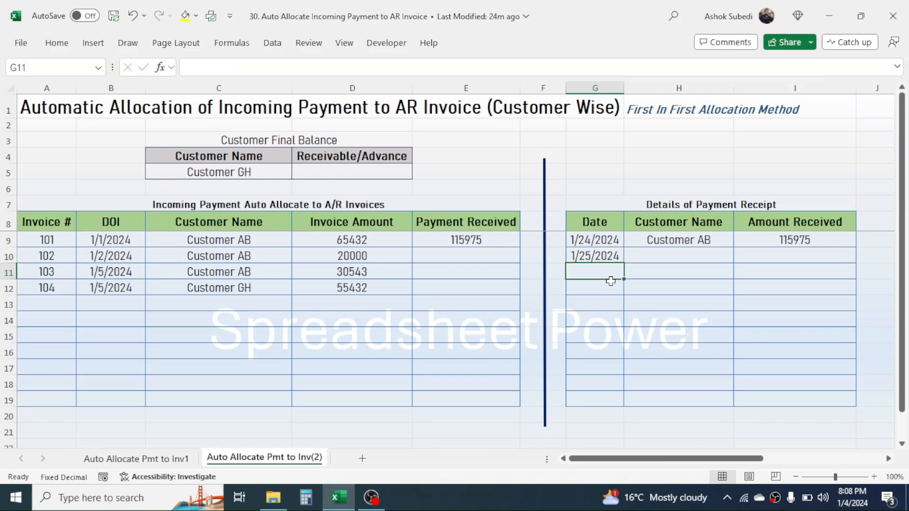
left_click(702, 258)
left_click(739, 258)
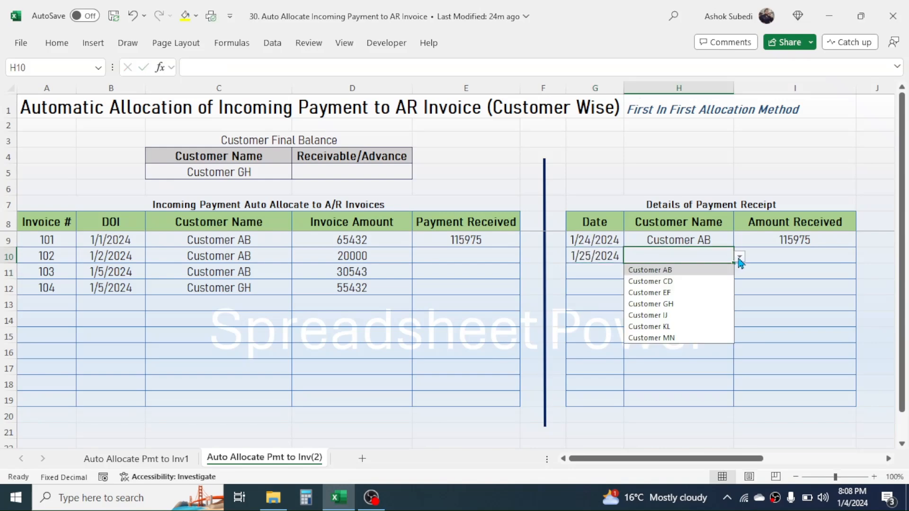
left_click(679, 269)
left_click(784, 250)
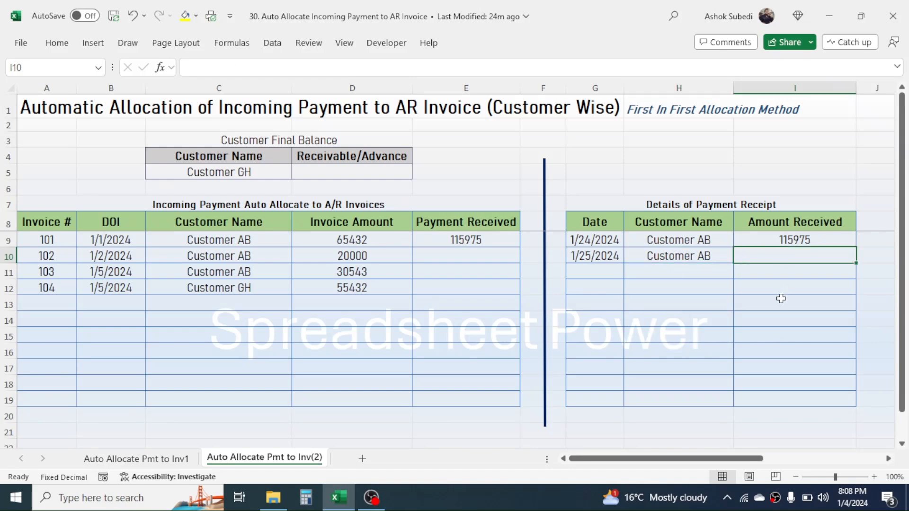
type("15000")
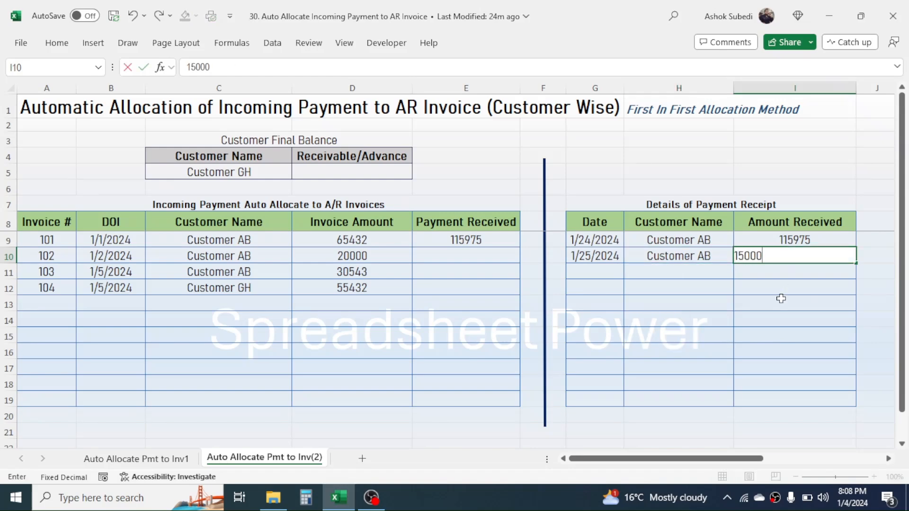
key("Return")
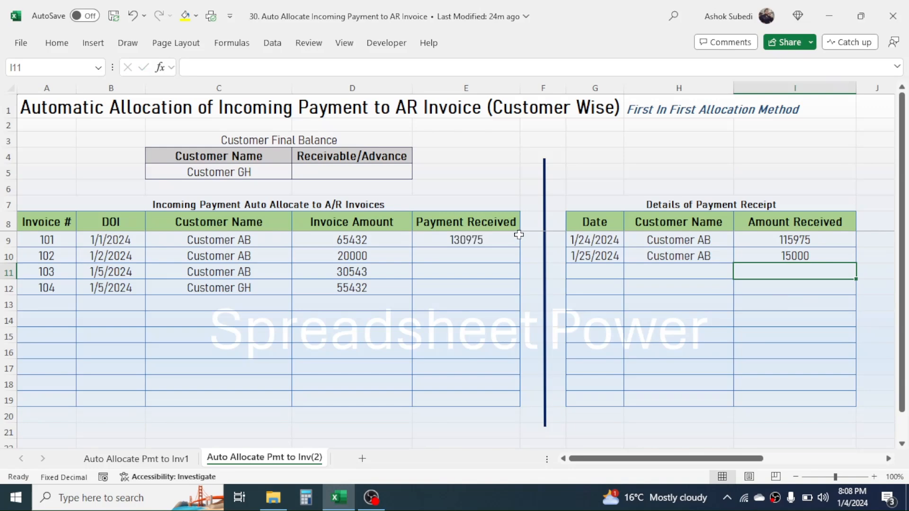
Examine the SUMIF formula in E9 and the ranges it references, leaving it unedited.
left_click(474, 242)
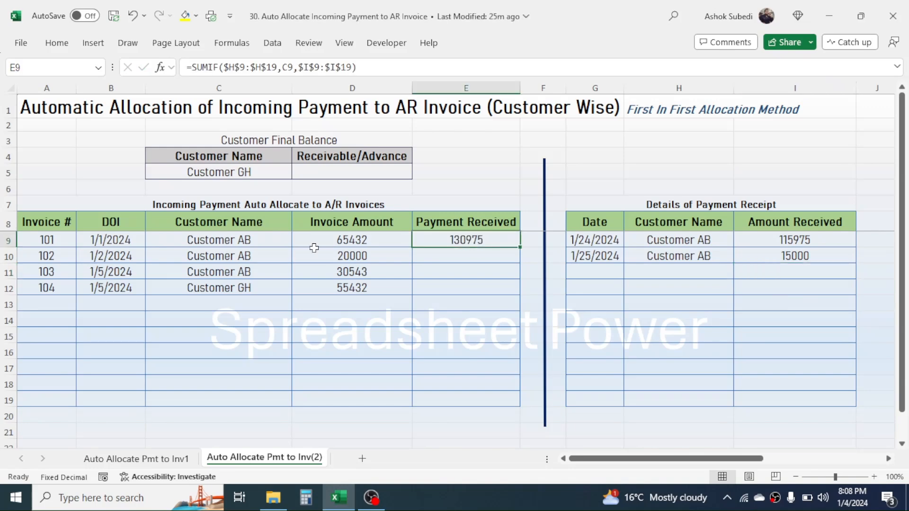
left_click(259, 240)
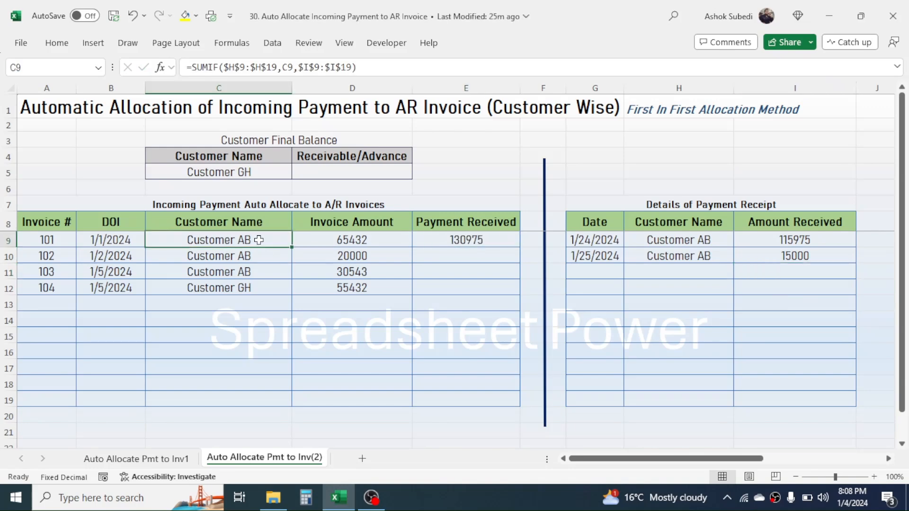
left_click(474, 242)
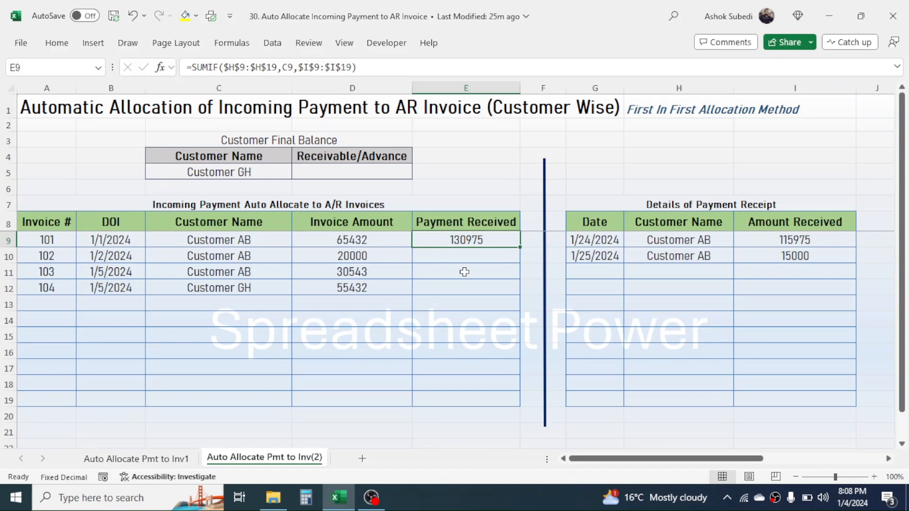
double_click(493, 239)
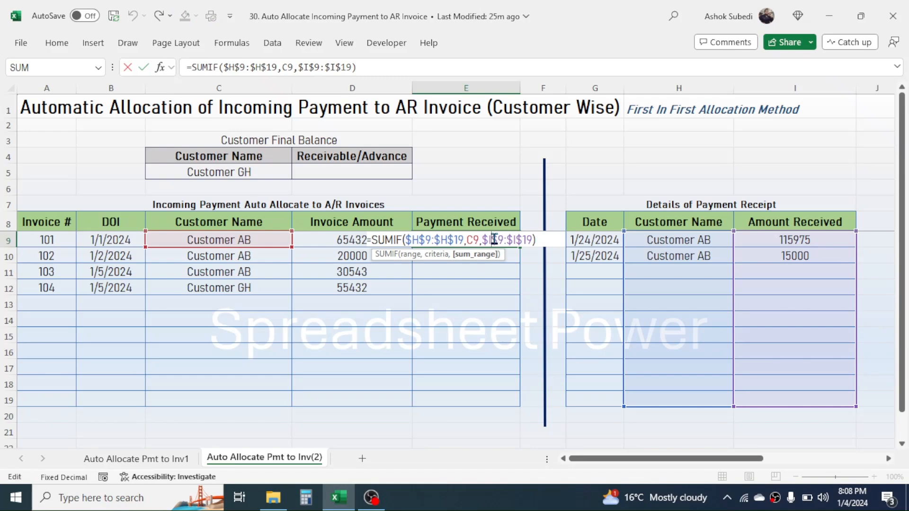
key("Escape")
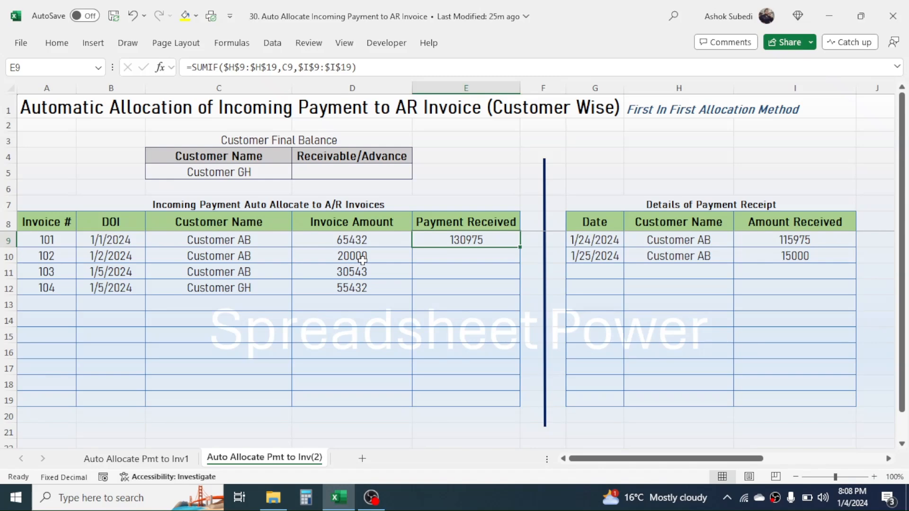
Extend the formula in E9 by subtracting a second SUMIF whose range begins with OFFSET referenced to the absolute cell $C$8.
double_click(491, 237)
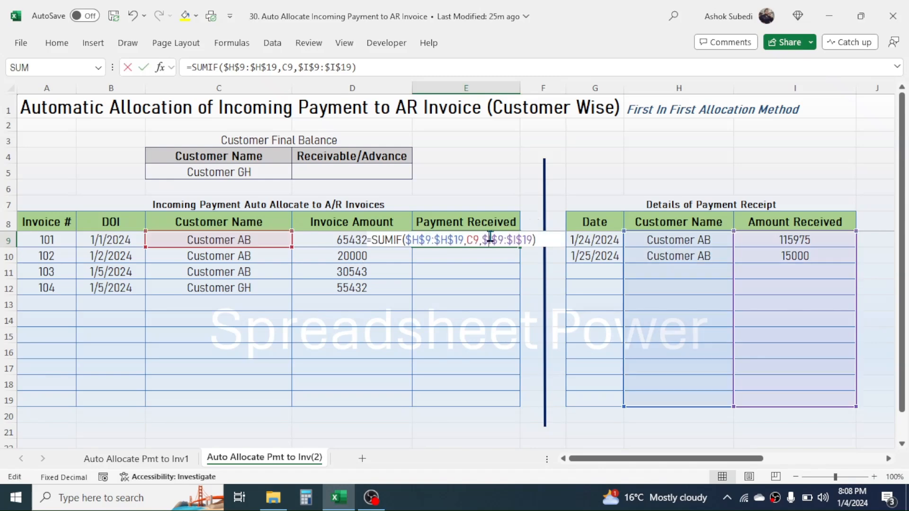
left_click(538, 241)
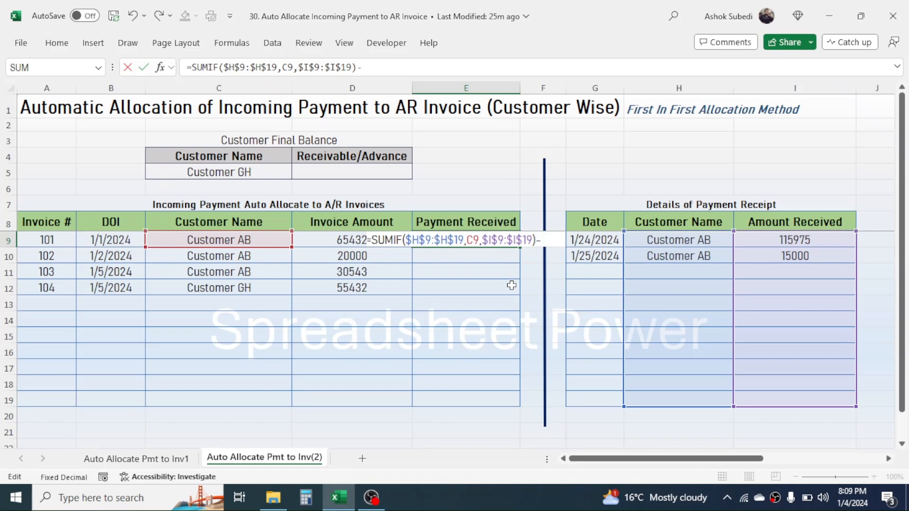
type("-SUMIF")
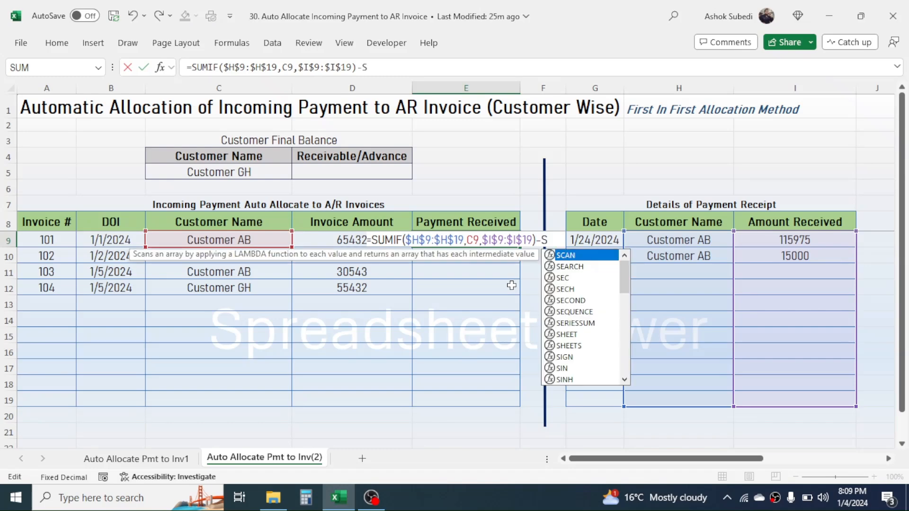
type("(")
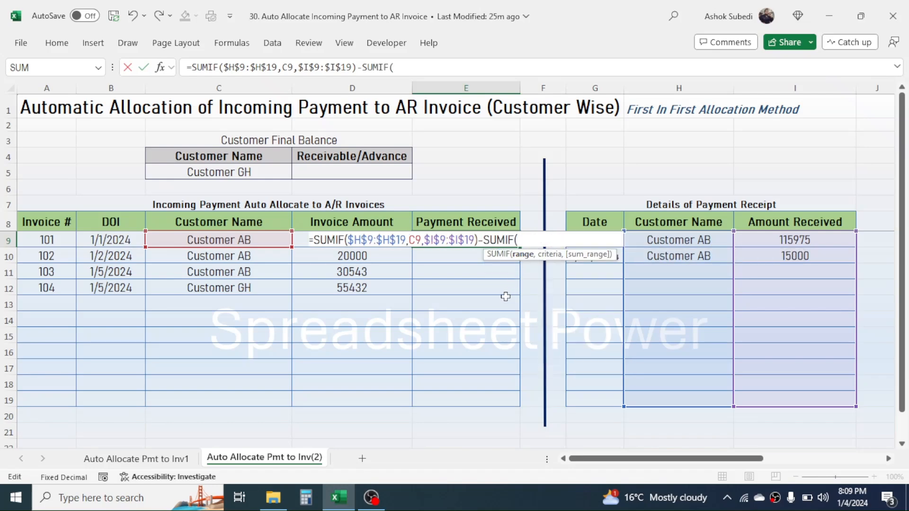
type("OFFSET")
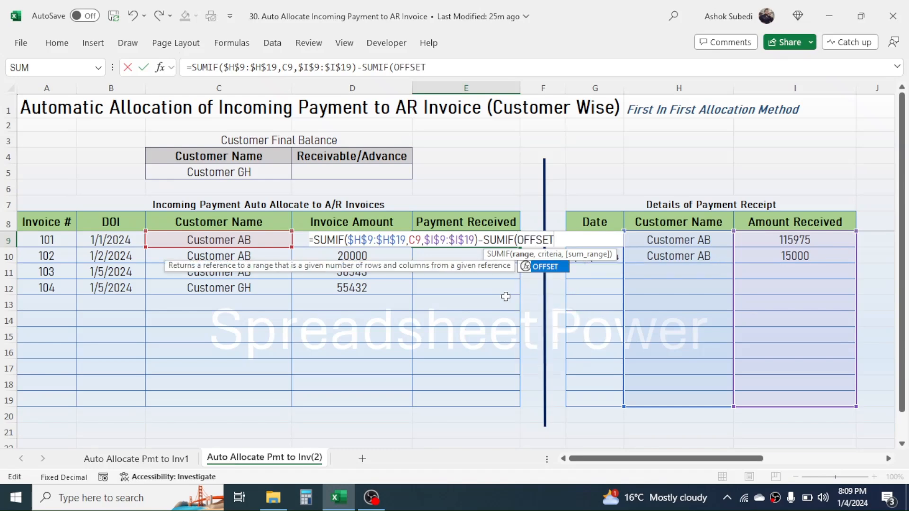
type("(")
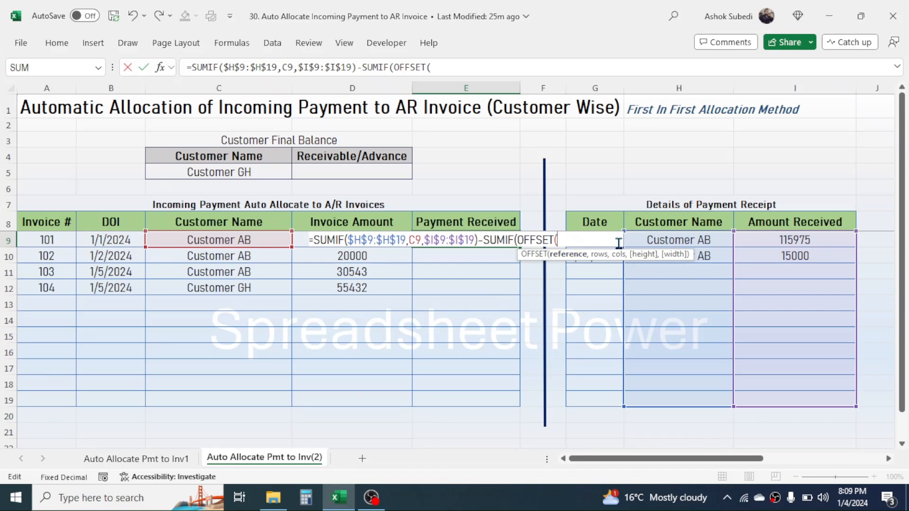
left_click(227, 221)
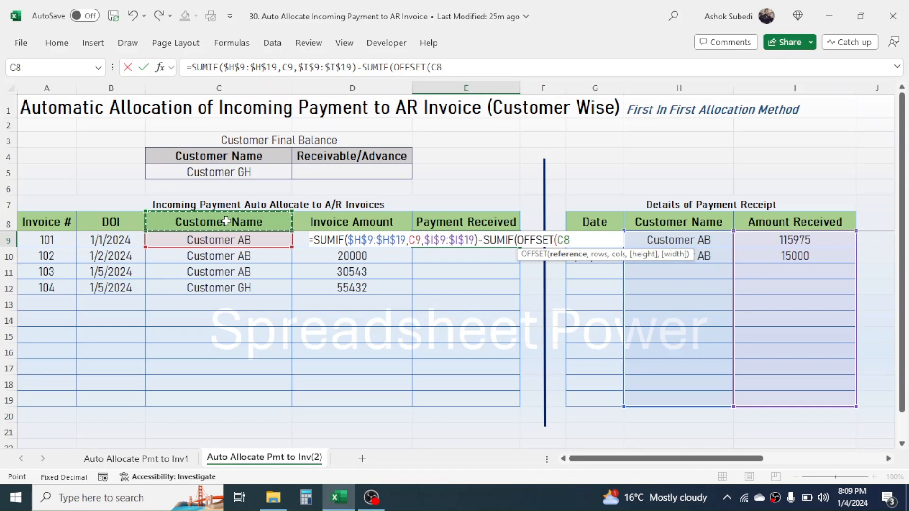
key("F4")
type(",")
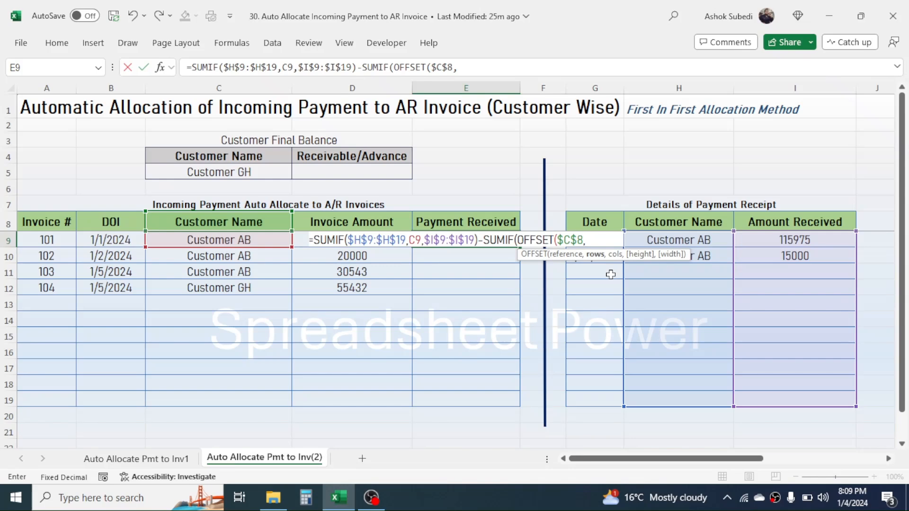
Leave the OFFSET's rows and columns arguments empty, set its height to ROW(C9)-ROW($C$8), and close the function.
type(",,")
type("RO")
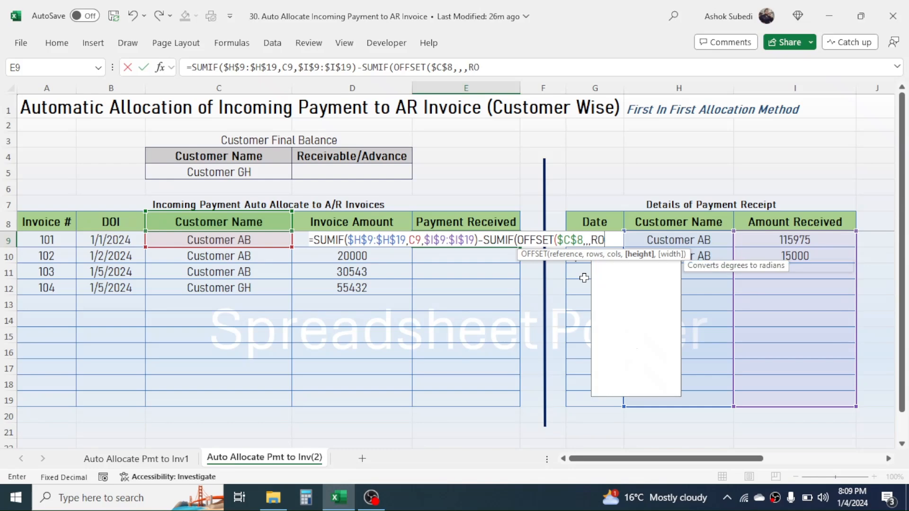
type("W(")
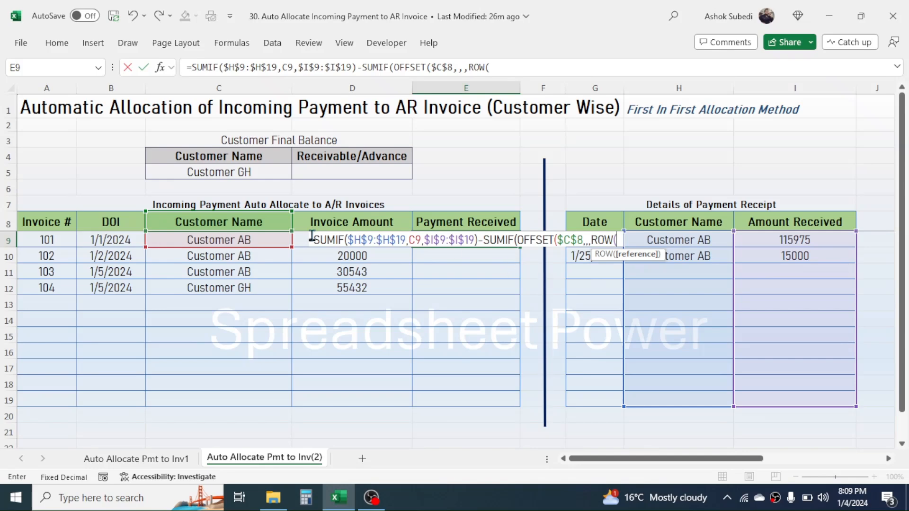
left_click(228, 240)
type(")")
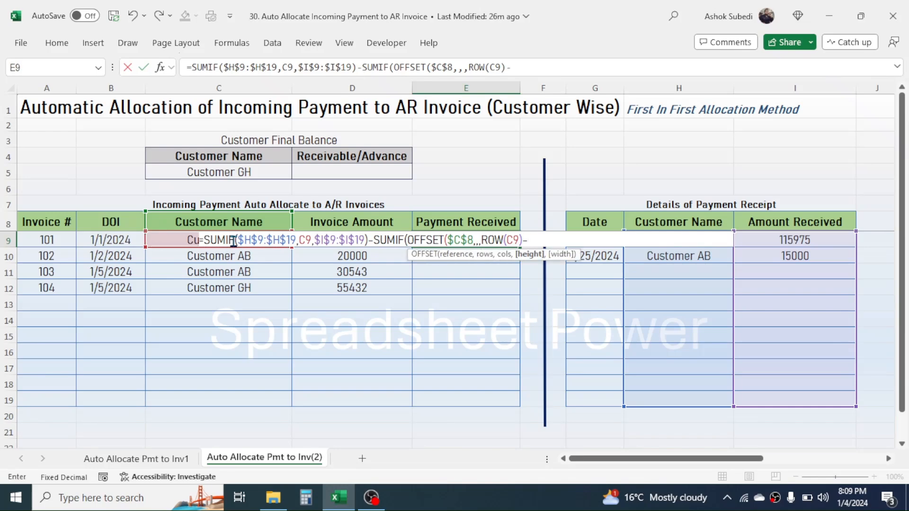
type("-ROW(")
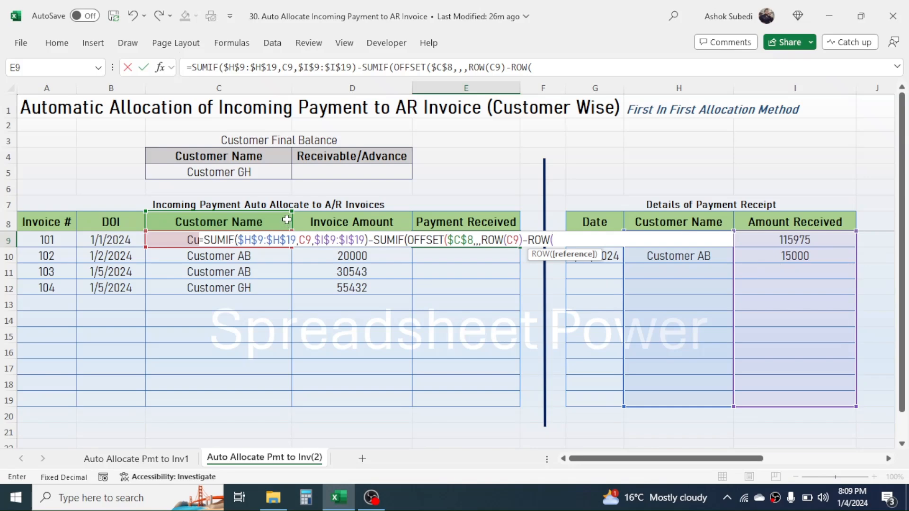
left_click(233, 222)
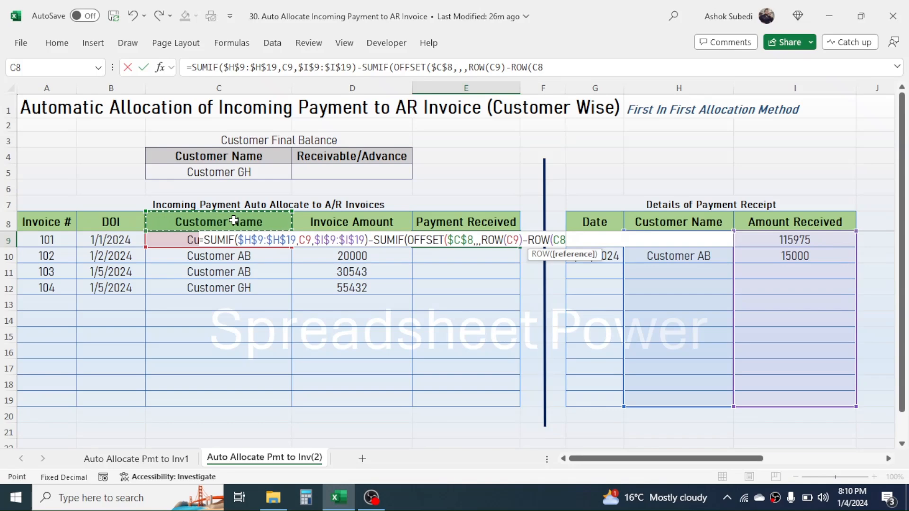
key("F4")
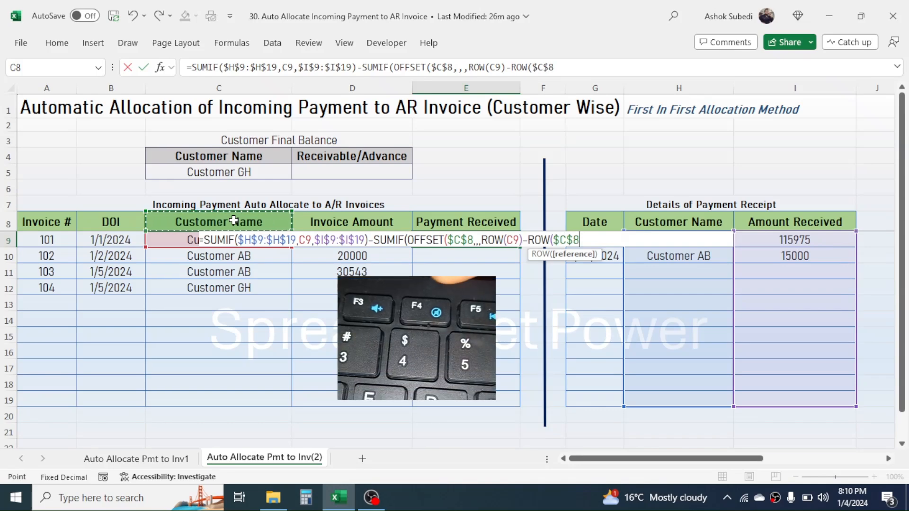
type(")")
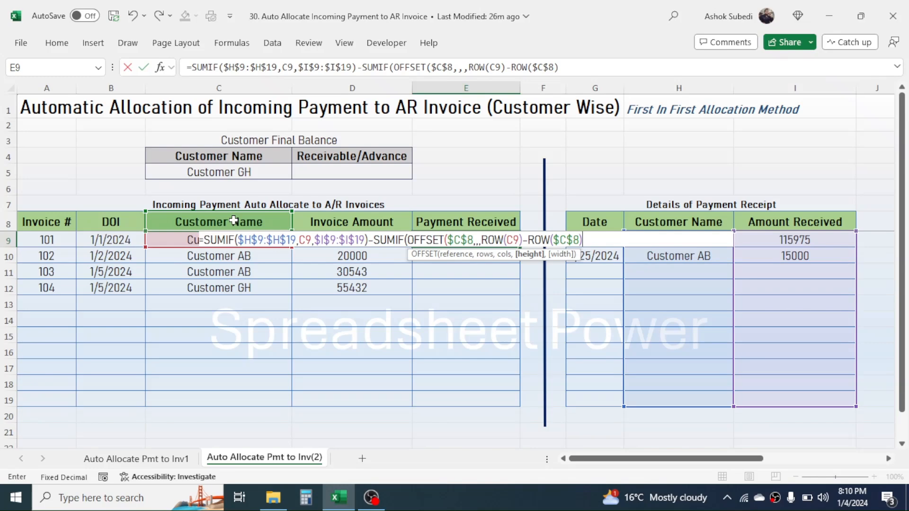
type(")")
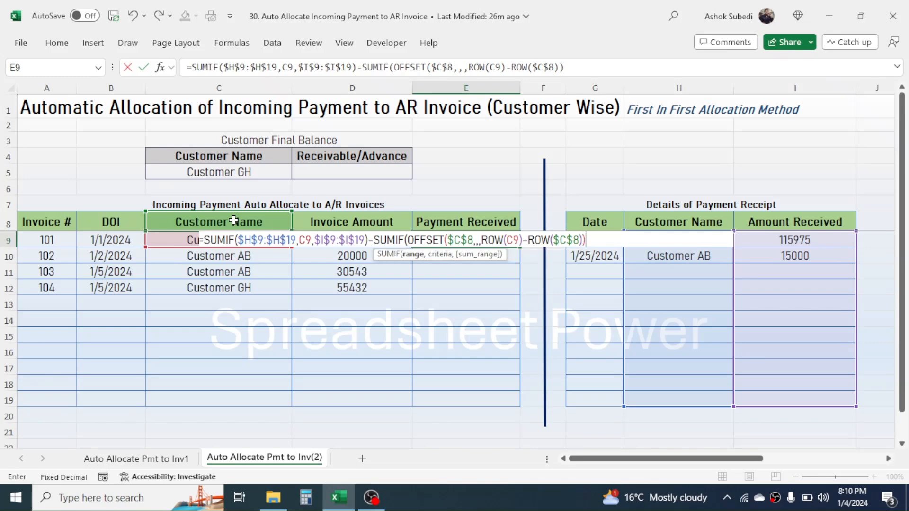
Set the second SUMIF's criteria to C9 and start its sum range with OFFSET referenced to the absolute cell $E$8.
type(",")
left_click(171, 241)
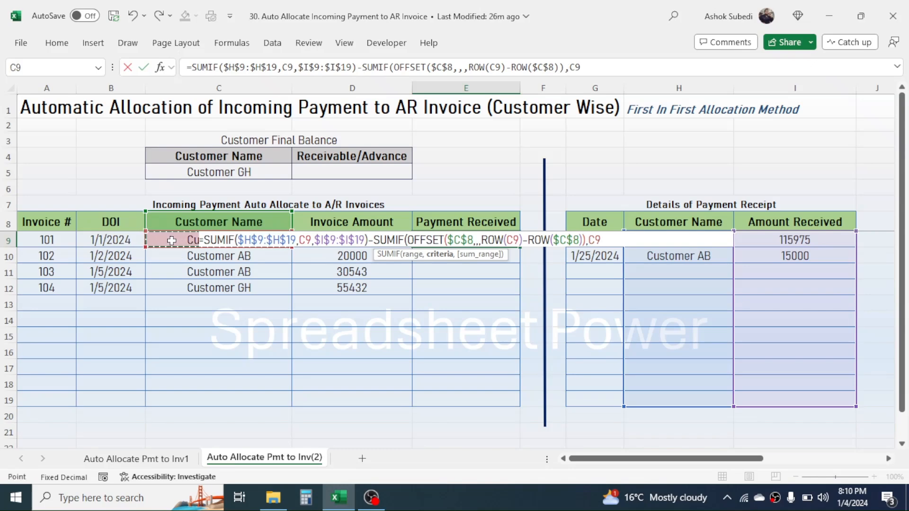
type(",")
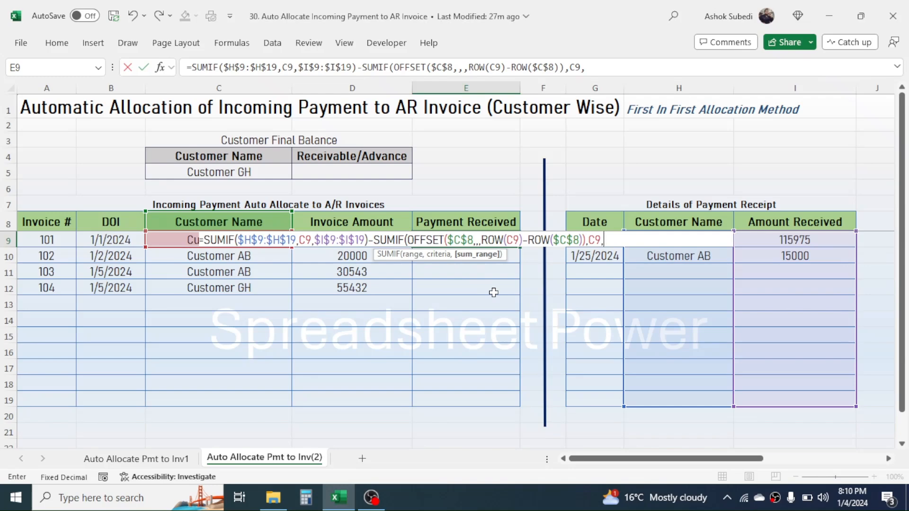
type("OFFSE")
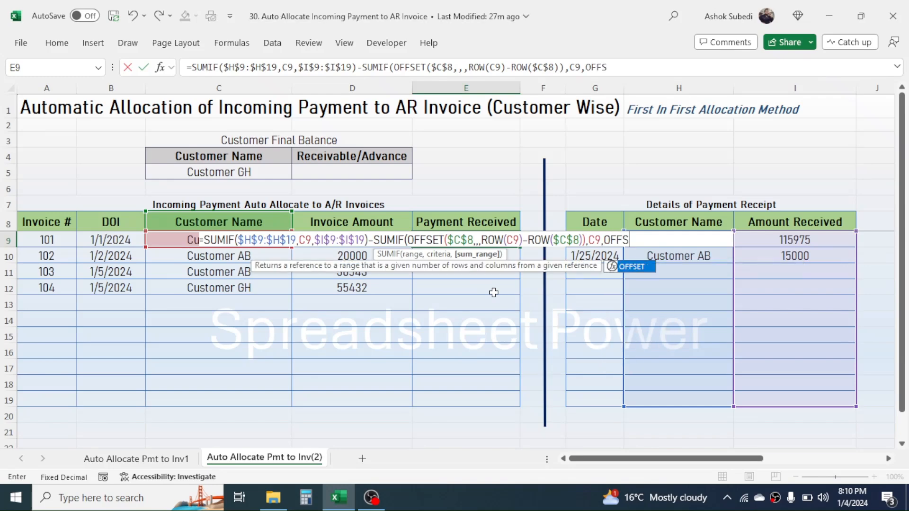
type("T(")
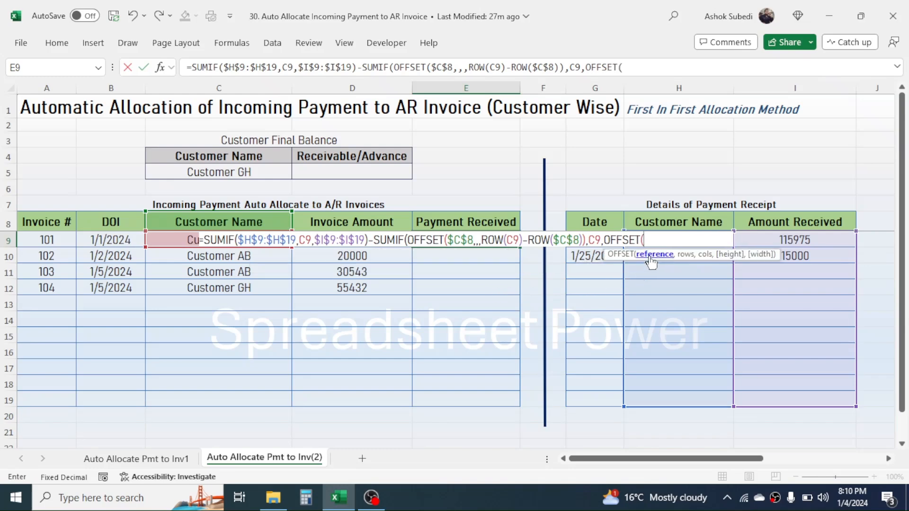
left_click(463, 220)
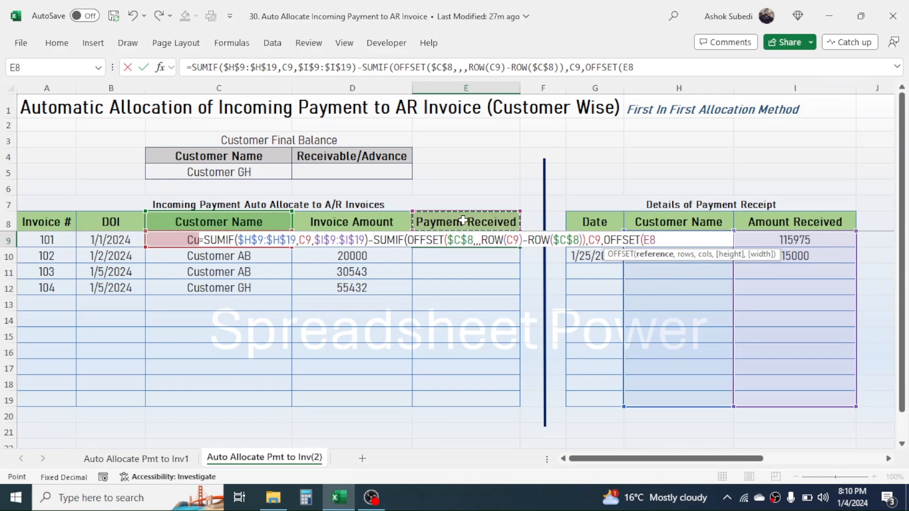
key("F4")
type(",")
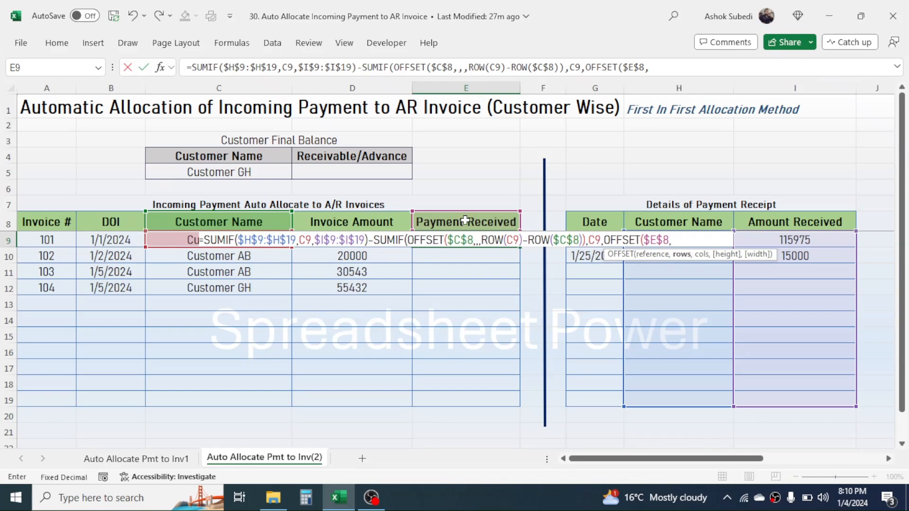
Leave the sum-range OFFSET's rows and columns empty, set its height to ROW(E9)-ROW($E$8), and commit the completed formula in E9.
type(",,ROW")
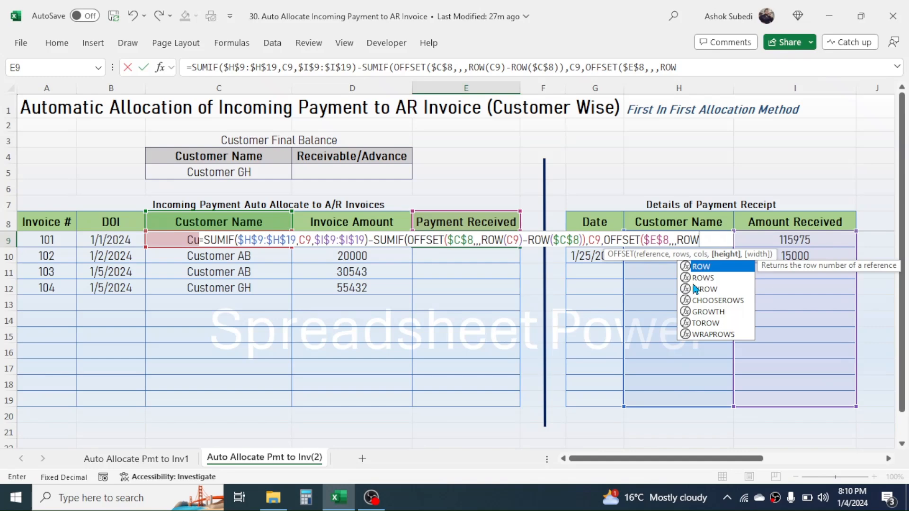
type("(")
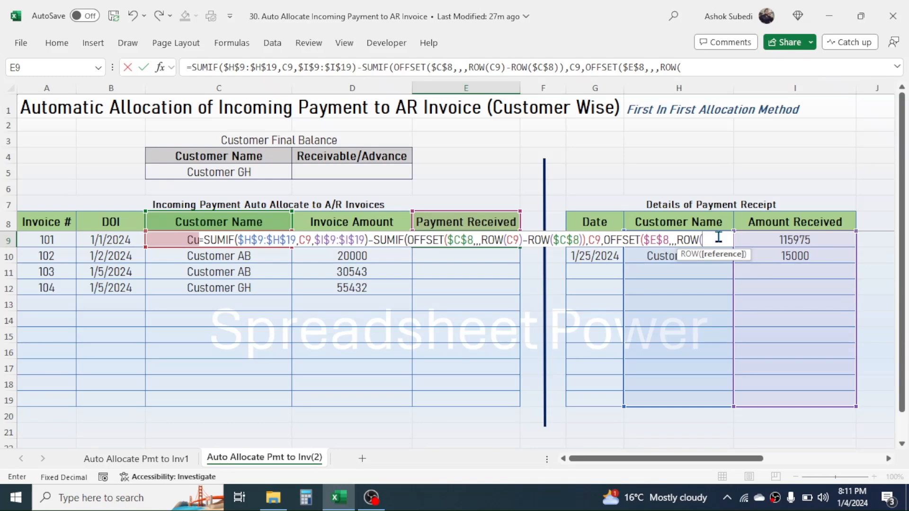
type("E9)")
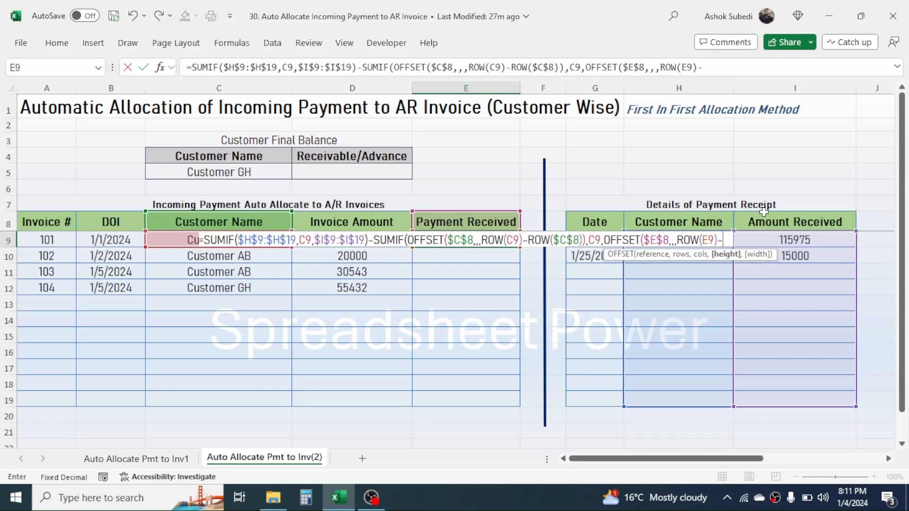
type("-ROW")
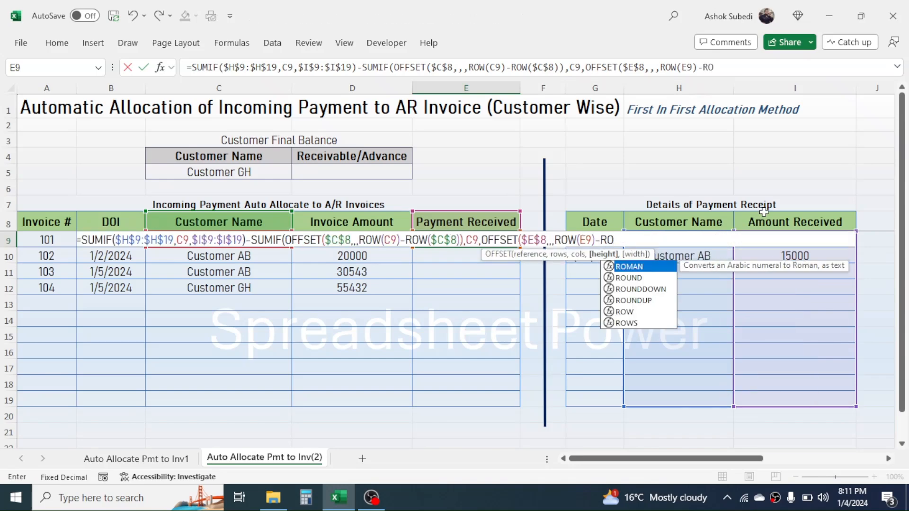
type("(")
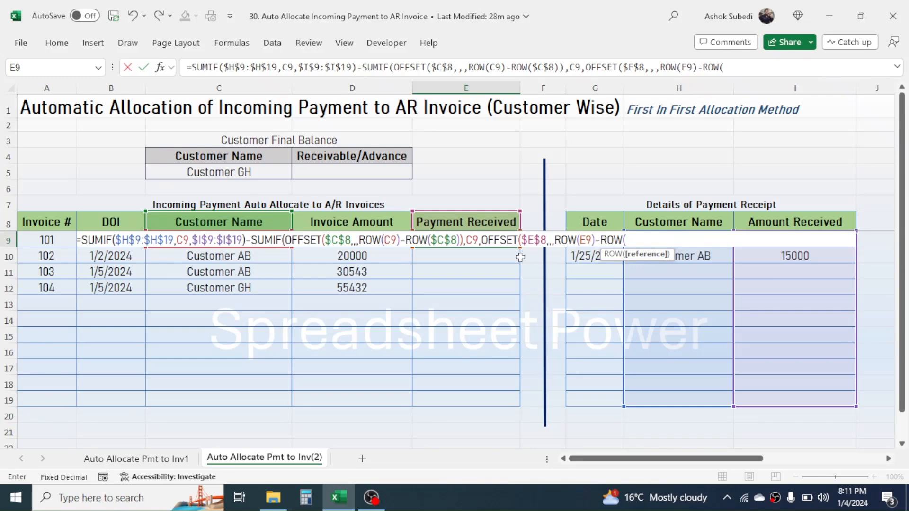
left_click(466, 221)
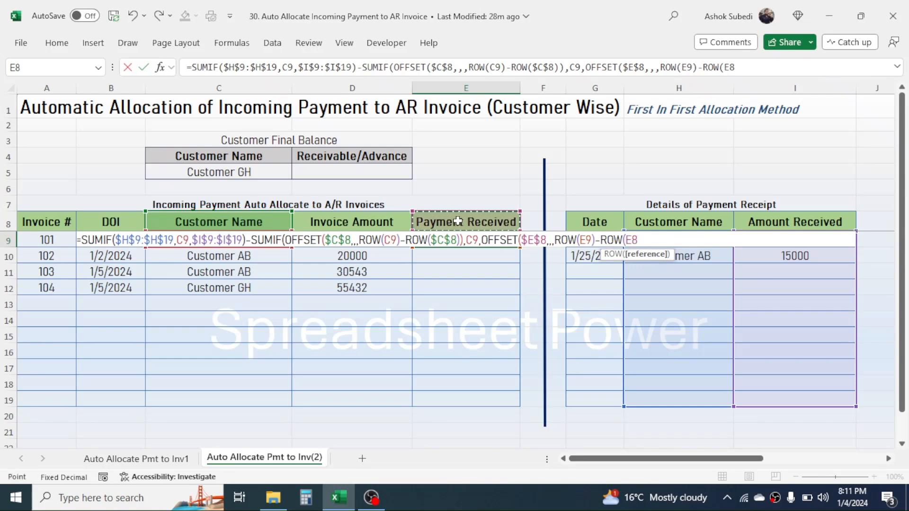
key("F4")
type(")")
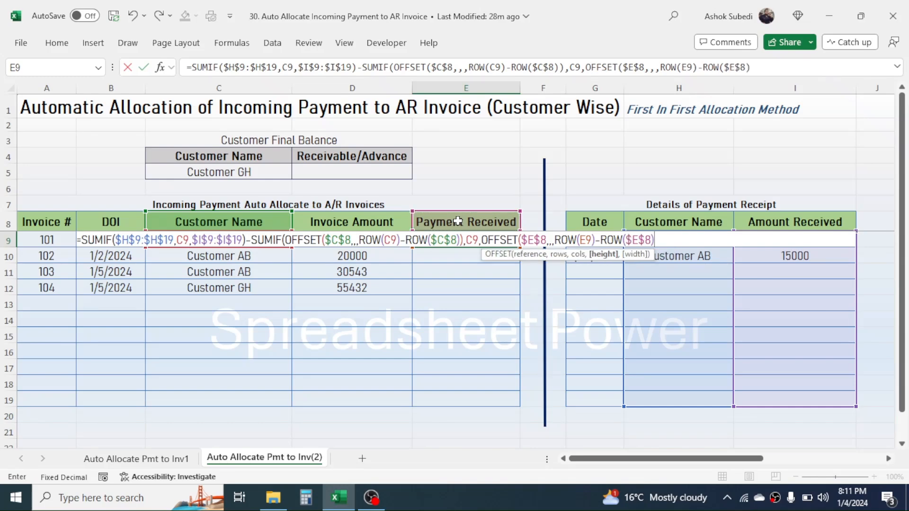
type(")")
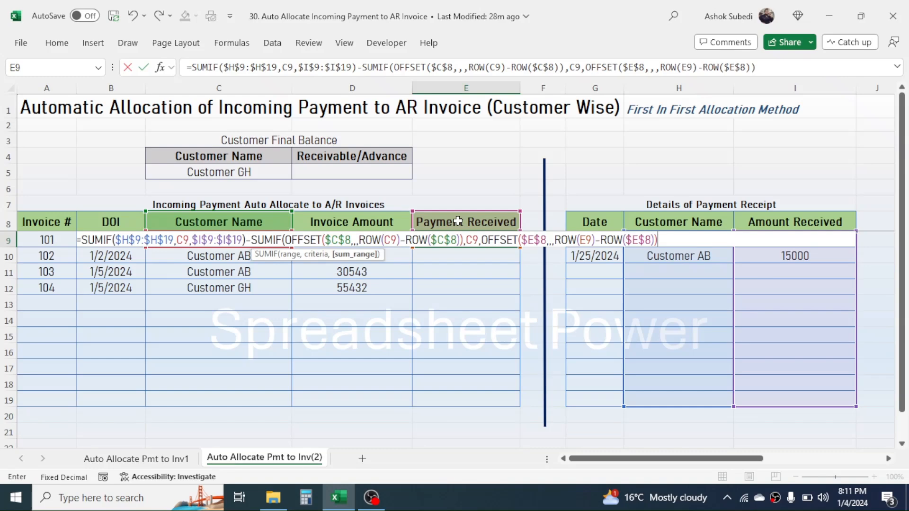
type(")")
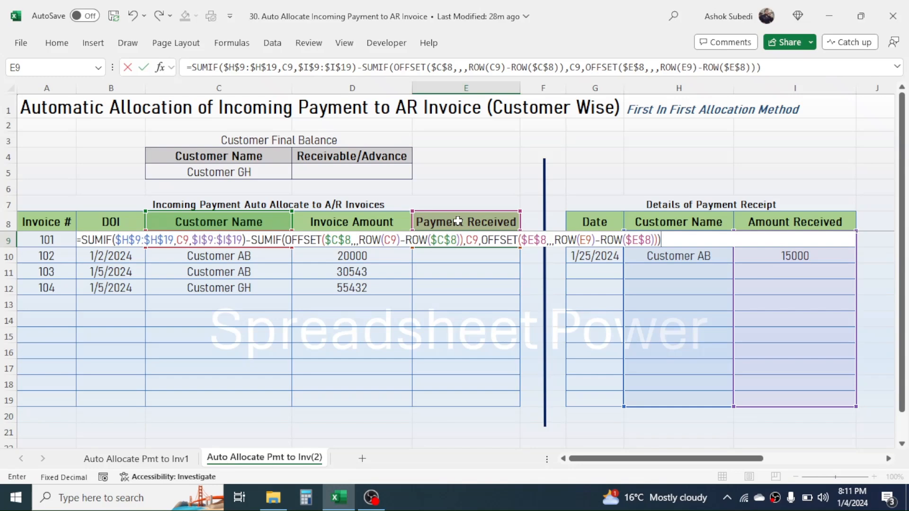
key("Return")
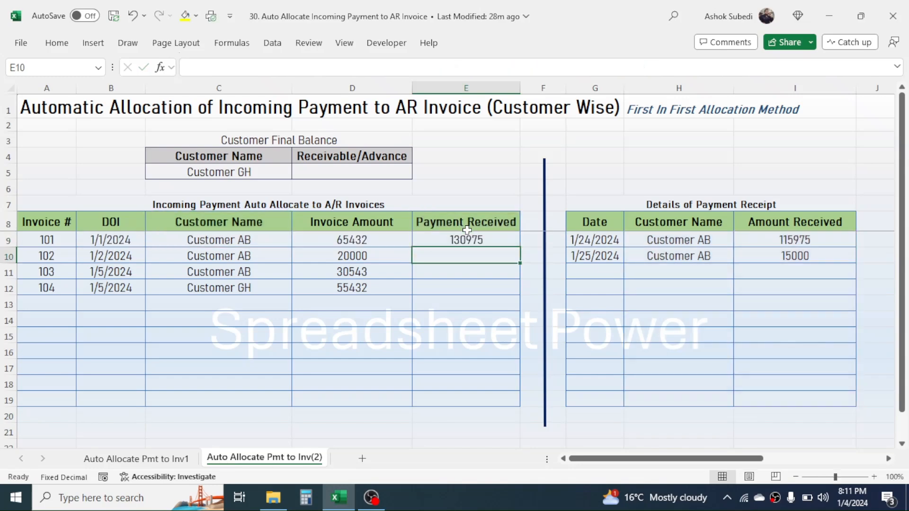
Compare the Payment Received result in E9 with the total of the two Customer AB receipts in I9:I10.
left_click(460, 238)
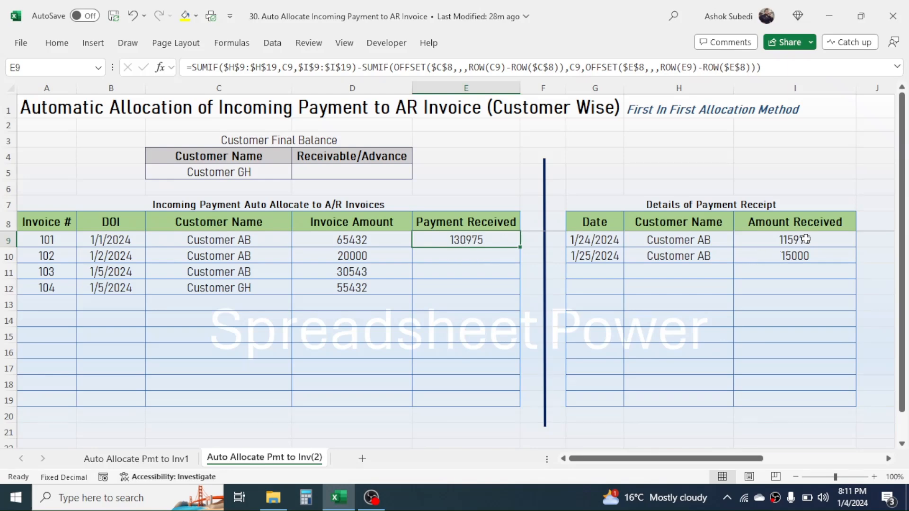
left_click_drag(806, 239, 804, 253)
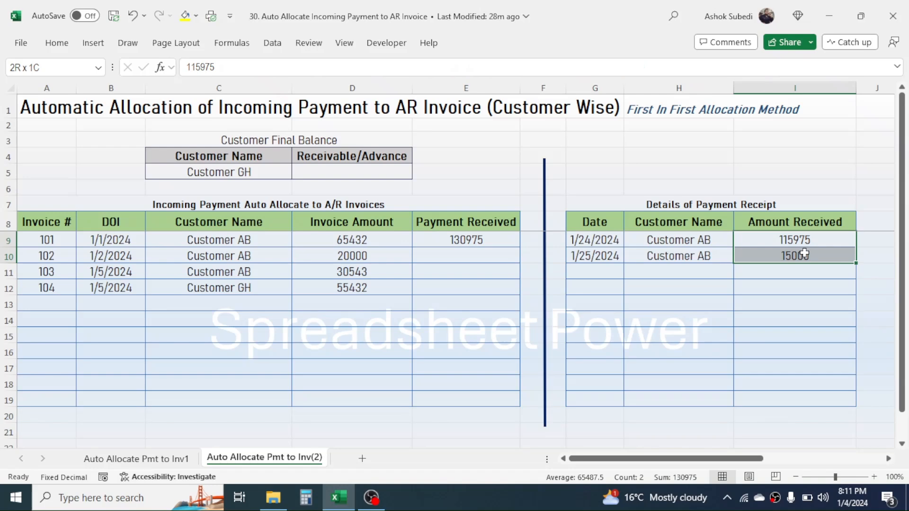
left_click(475, 242)
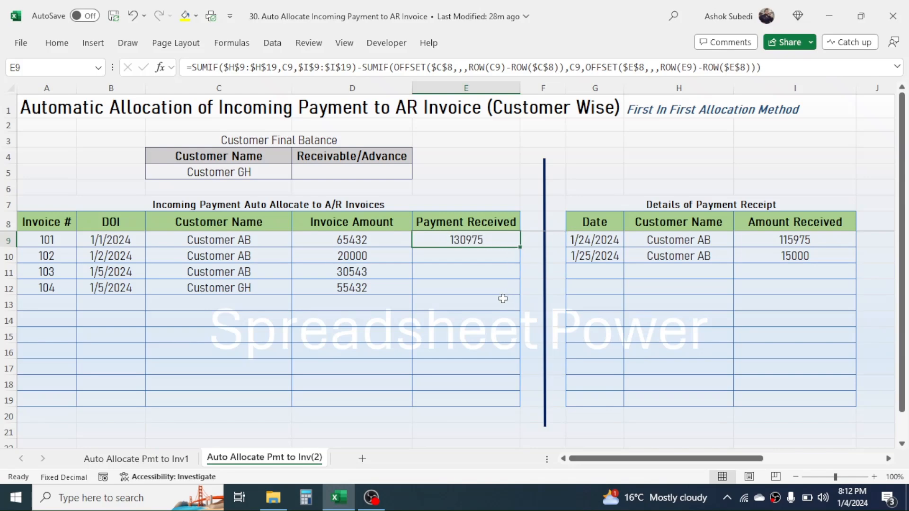
Open the Payment Received formula in E9 for editing and insert MIN( in front of the first SUMIF.
left_click(476, 258)
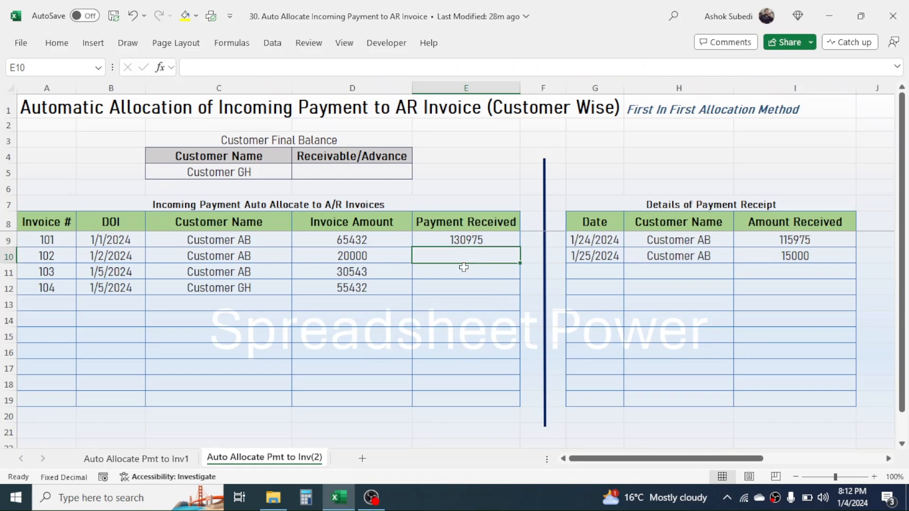
left_click(463, 268)
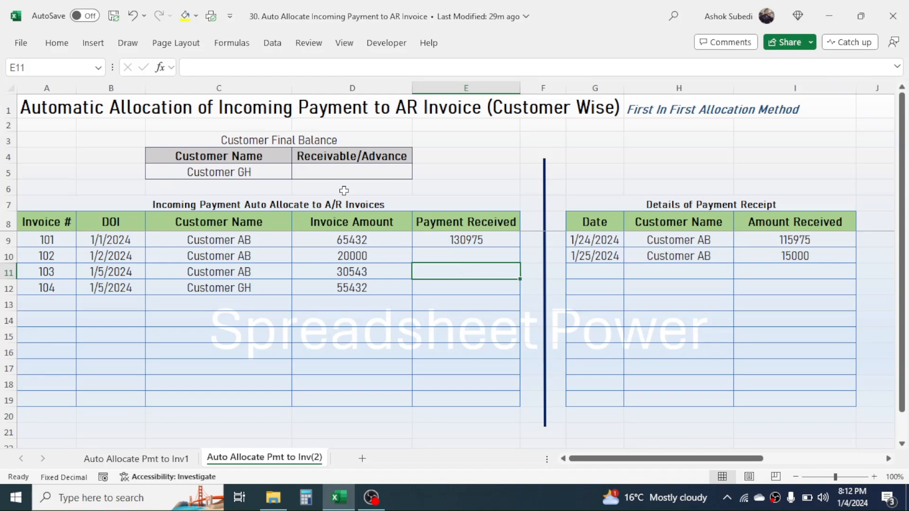
left_click(351, 244)
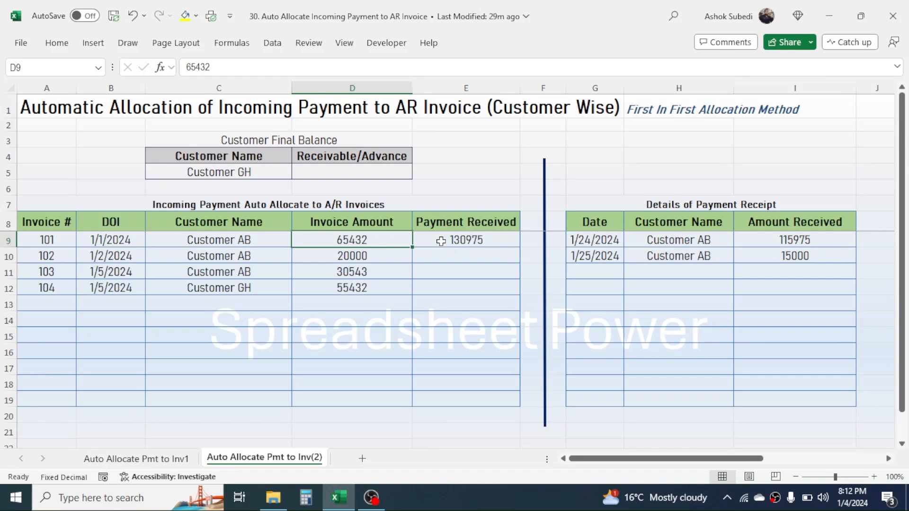
left_click(480, 243)
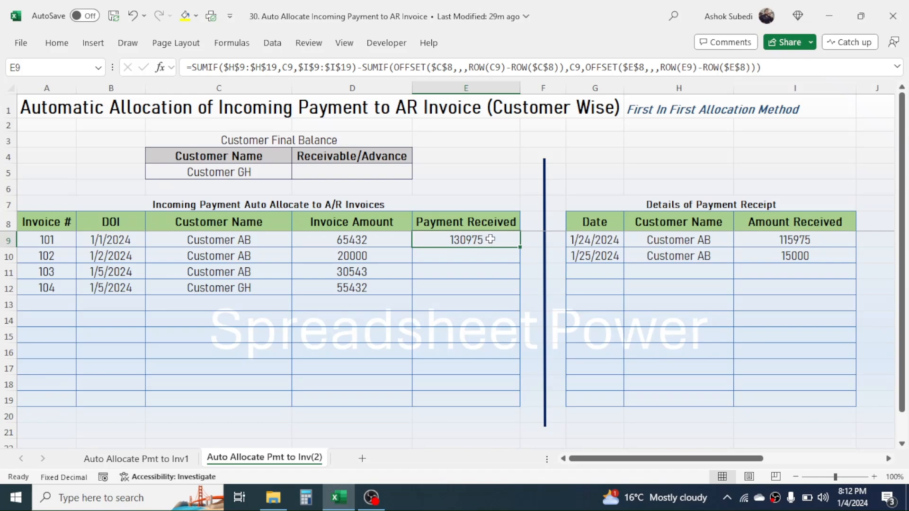
double_click(491, 240)
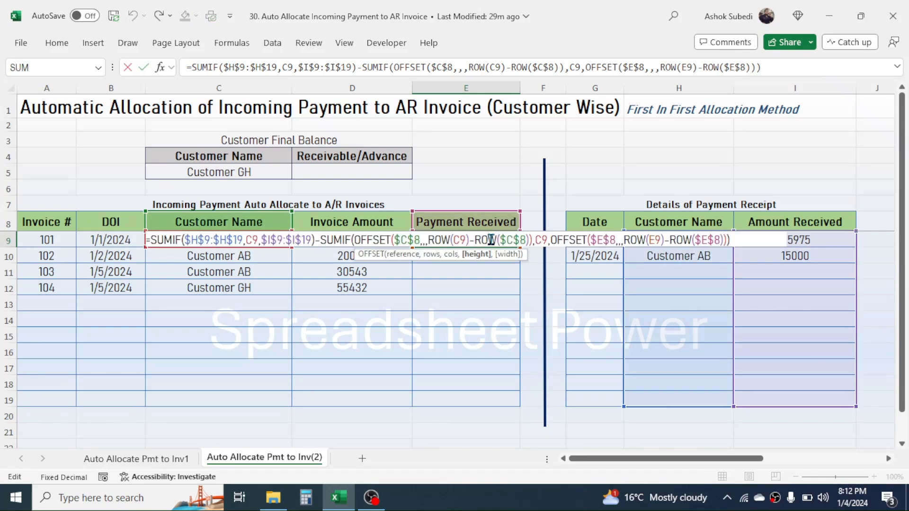
left_click(151, 240)
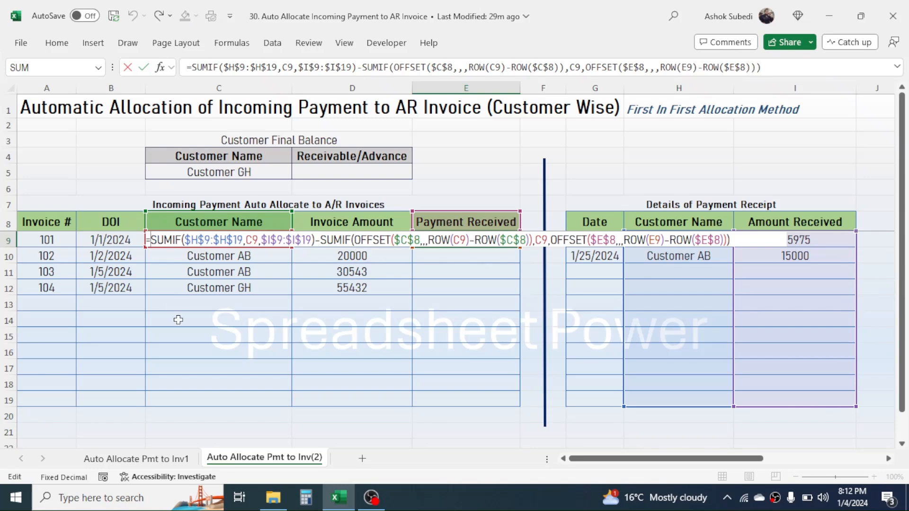
type("MIN")
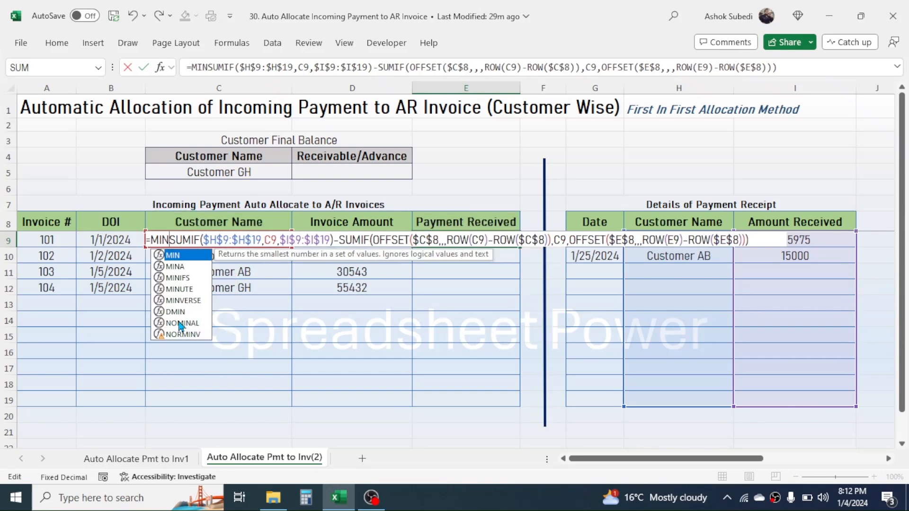
type("(")
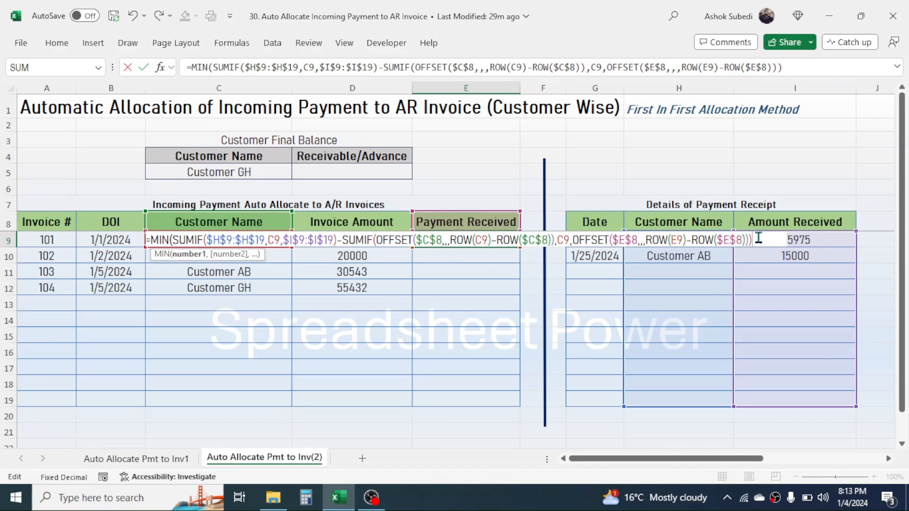
Add the invoice amount D9 as MIN's second argument, close the function, and commit the formula in E9.
type(",")
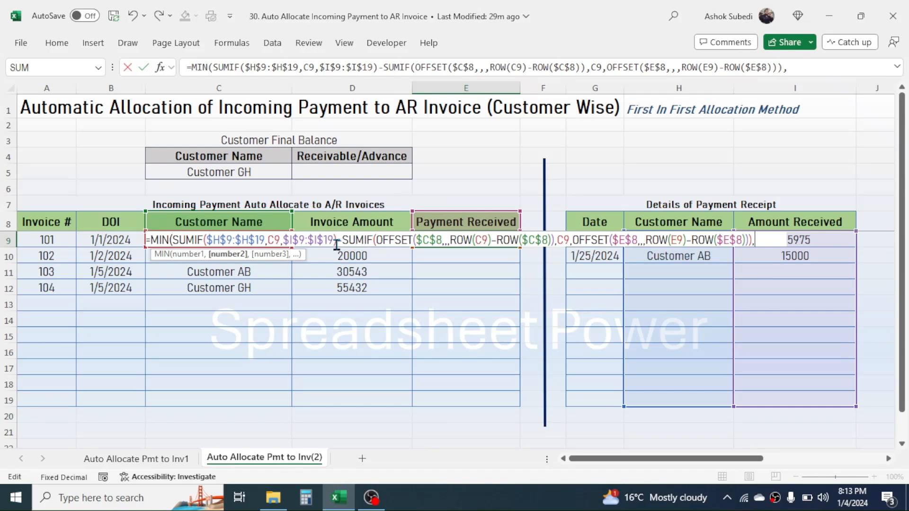
type("D")
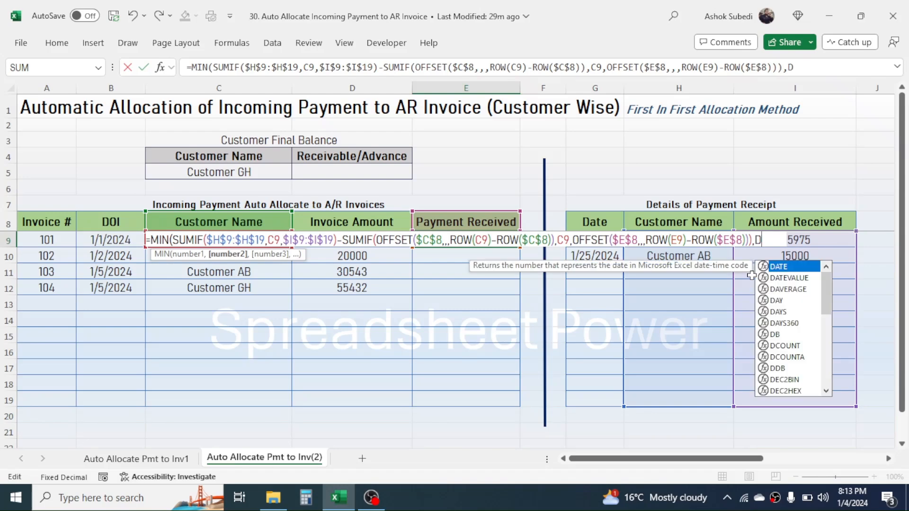
type("9")
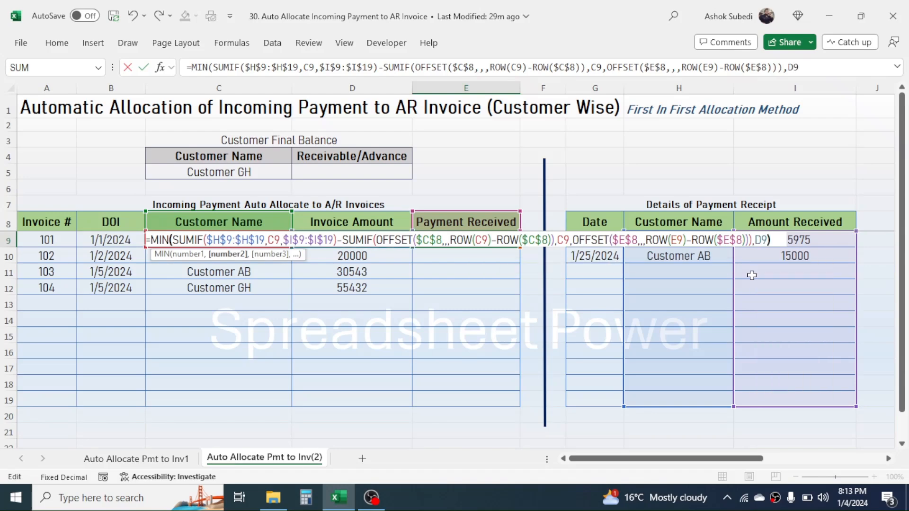
type(")")
key("Return")
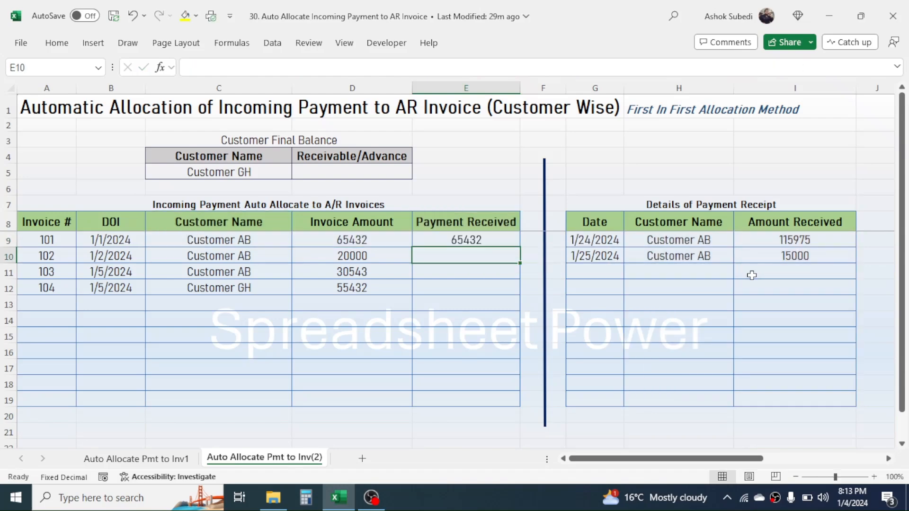
Fill the Payment Received formula from E9 down through E19.
left_click(474, 240)
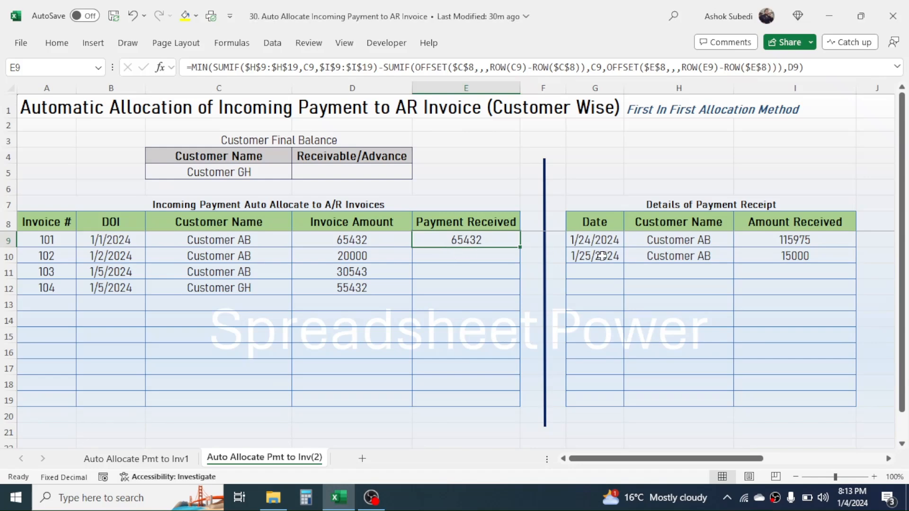
left_click(366, 237)
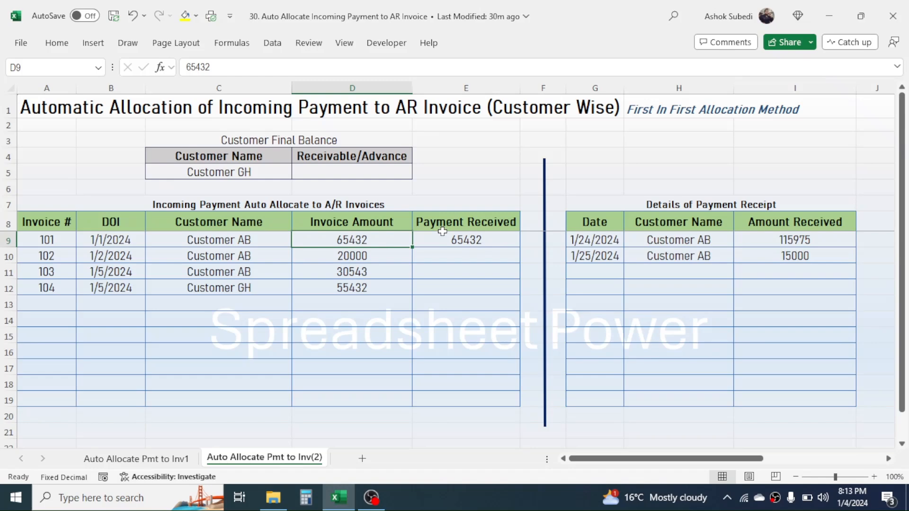
left_click(476, 239)
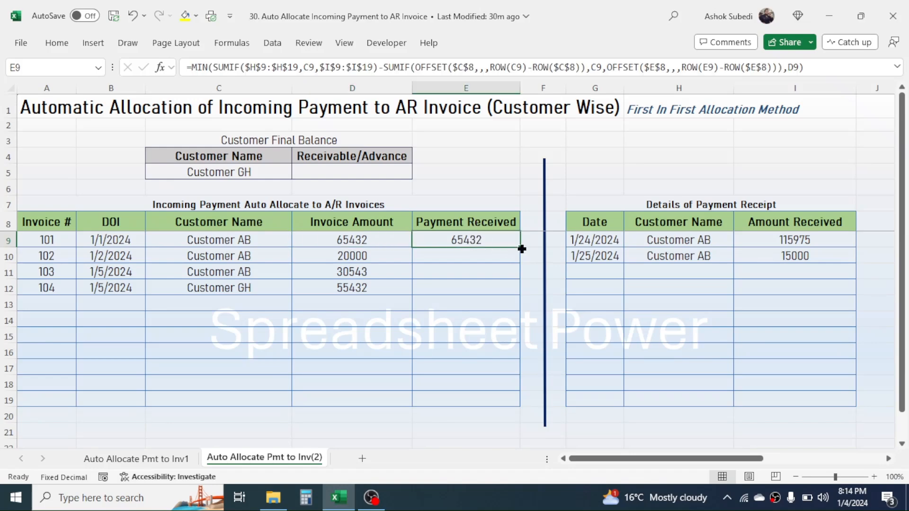
left_click_drag(522, 249, 489, 406)
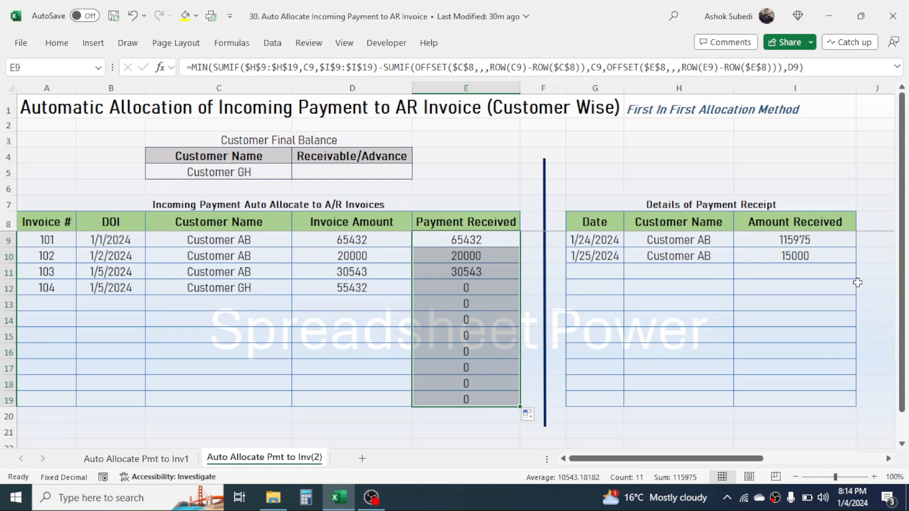
Compare Customer AB's receipts in I9:I10 with the invoices in D9:D11, and view Receivable/Advance cell D5 on the Auto Allocate Pmt to Inv1 sheet.
left_click(468, 267)
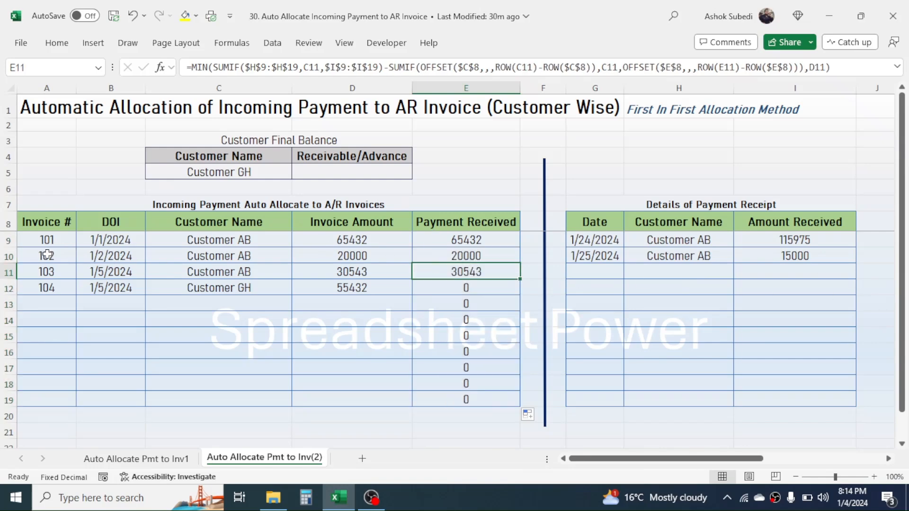
left_click(247, 266)
left_click_drag(769, 243, 767, 250)
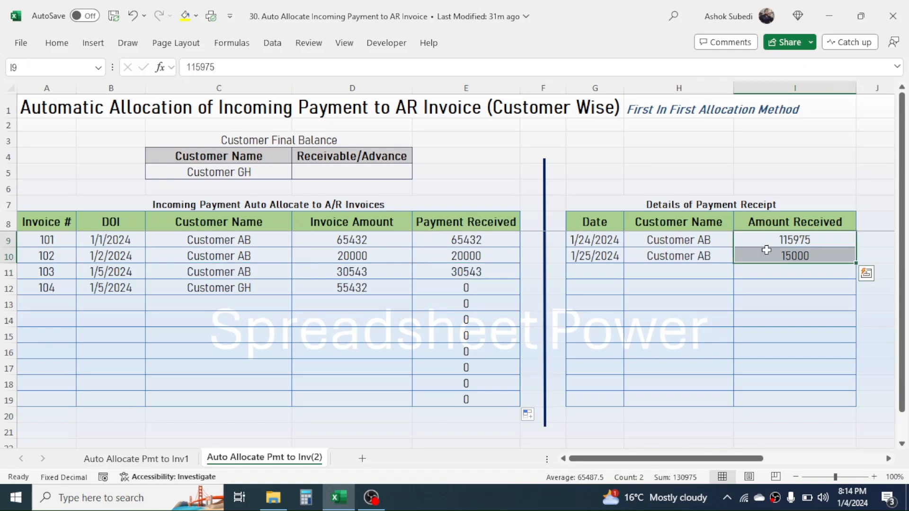
left_click_drag(400, 241, 360, 268)
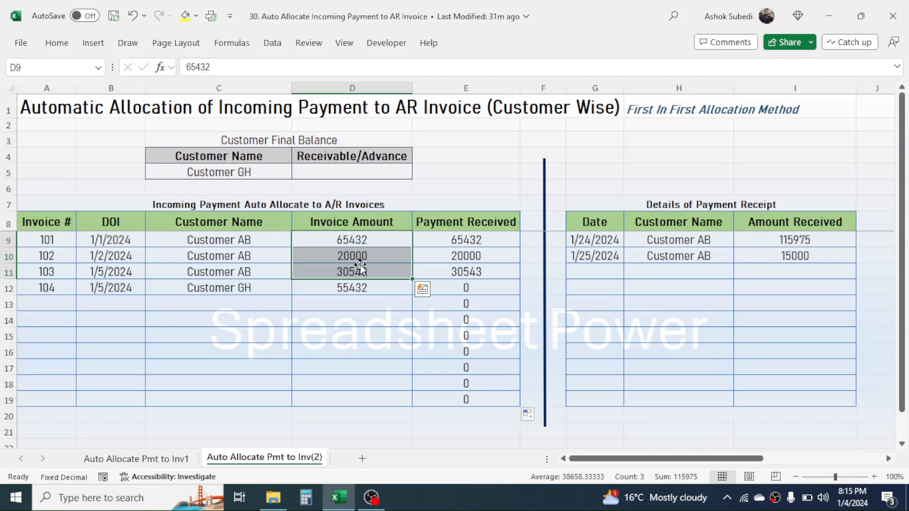
left_click(132, 460)
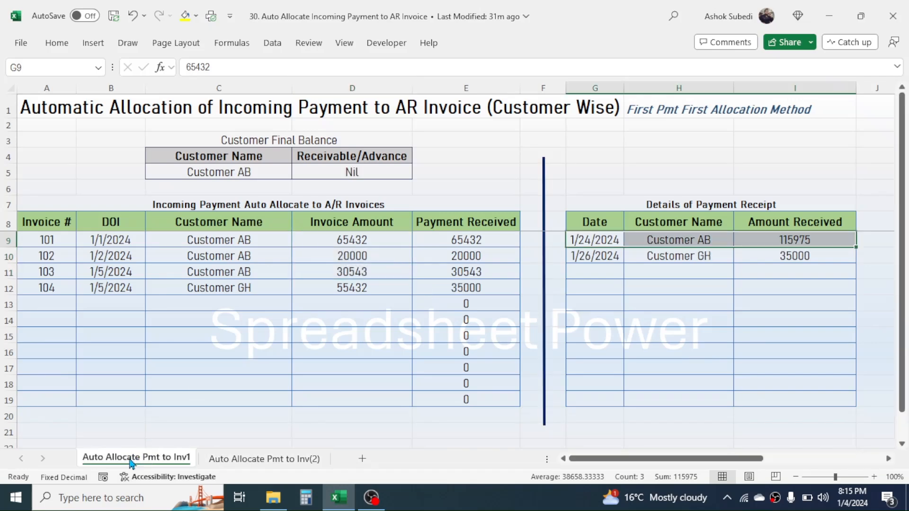
left_click(357, 171)
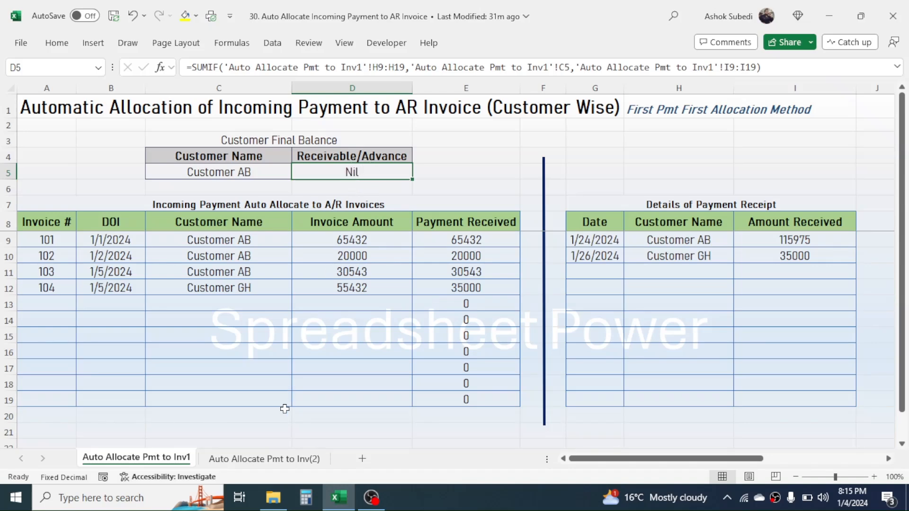
left_click(256, 461)
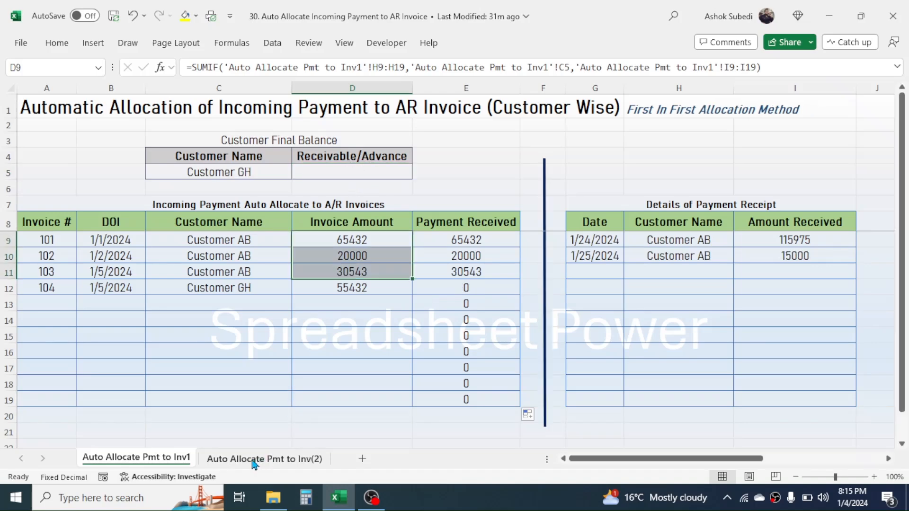
Start the Receivable/Advance formula in D5 of the Auto Allocate Pmt to Inv(2) sheet with =SUMIF(H9:H19,C5,I9:I19).
left_click(361, 175)
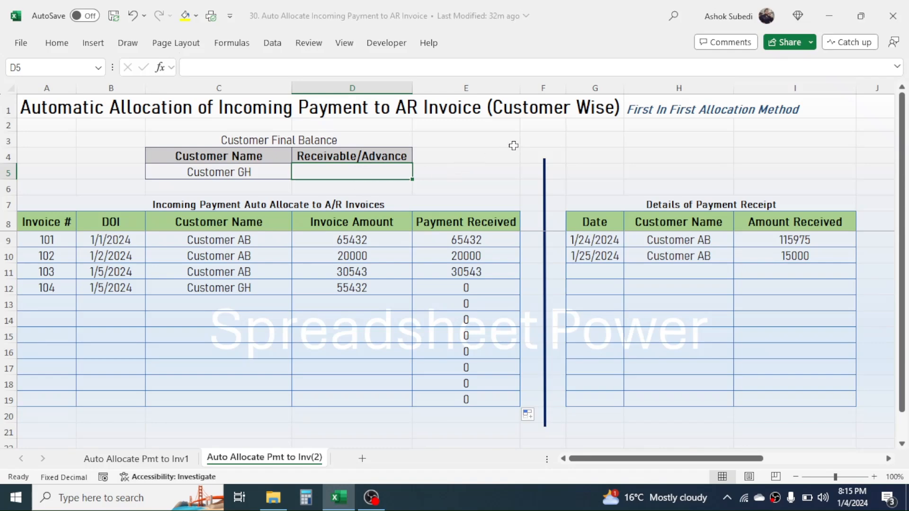
type("=")
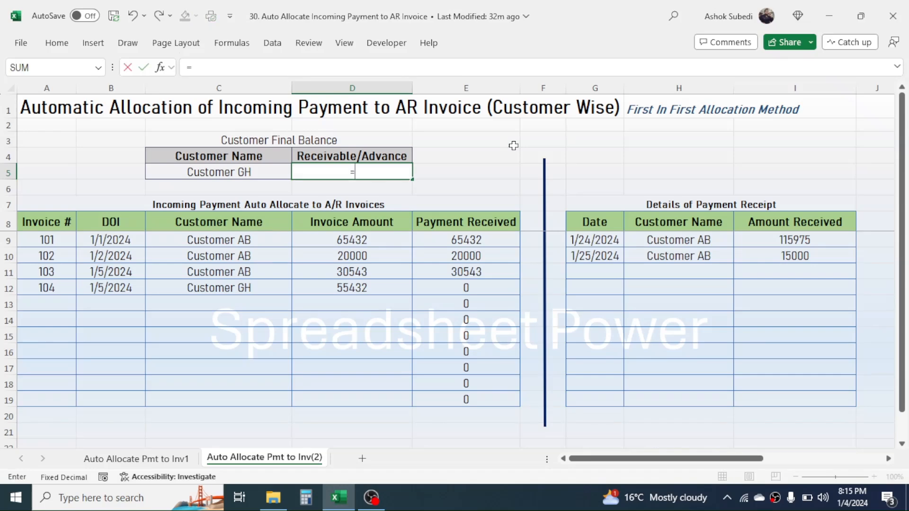
type("SUMIF")
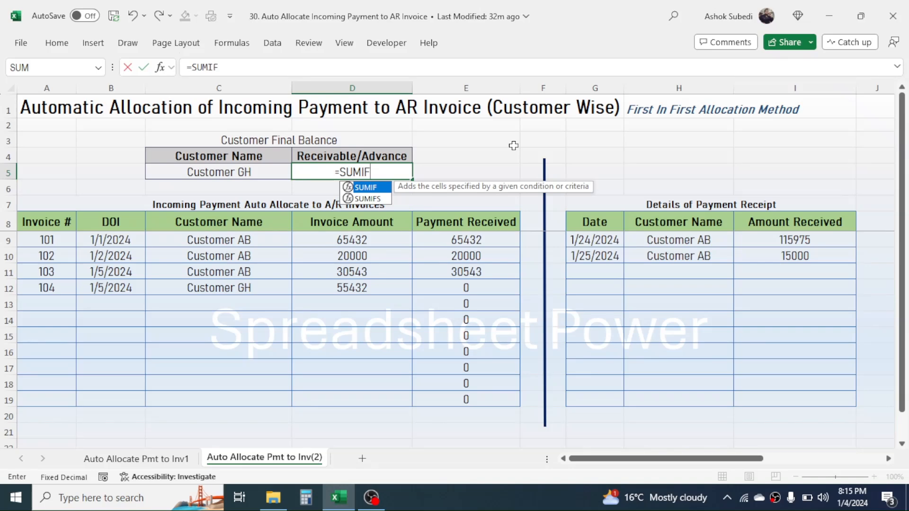
type("(")
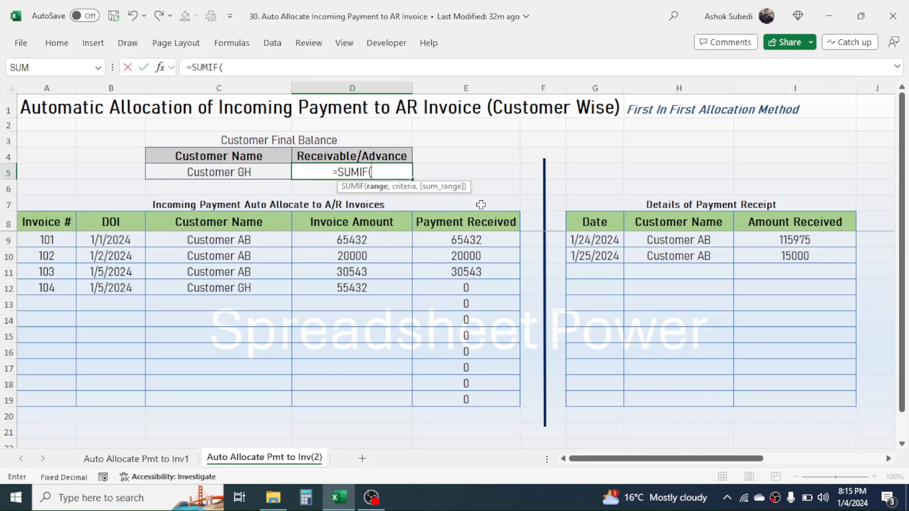
left_click_drag(696, 237, 678, 396)
type(",")
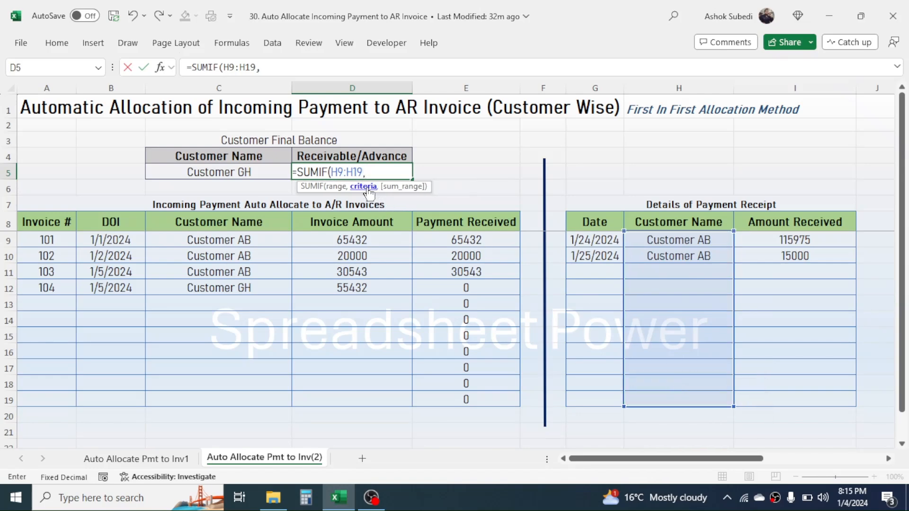
left_click(203, 171)
type(",")
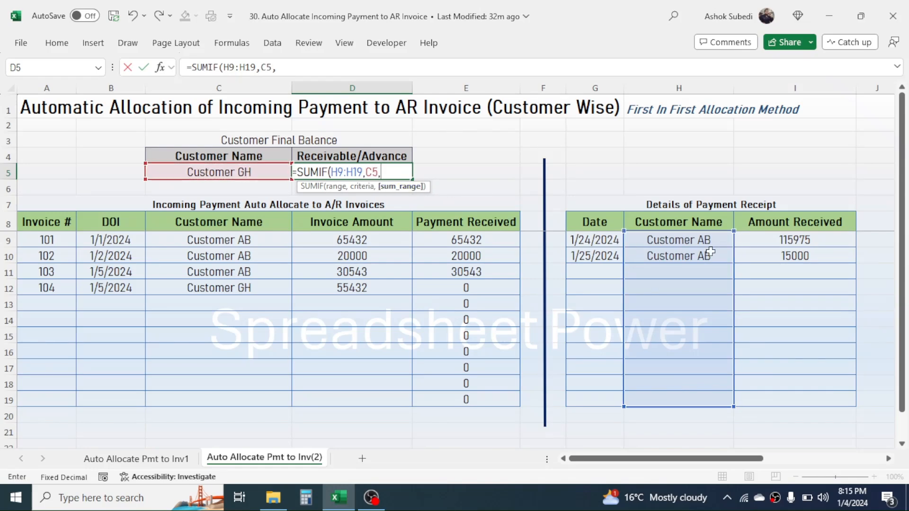
left_click_drag(819, 240, 810, 399)
type(")")
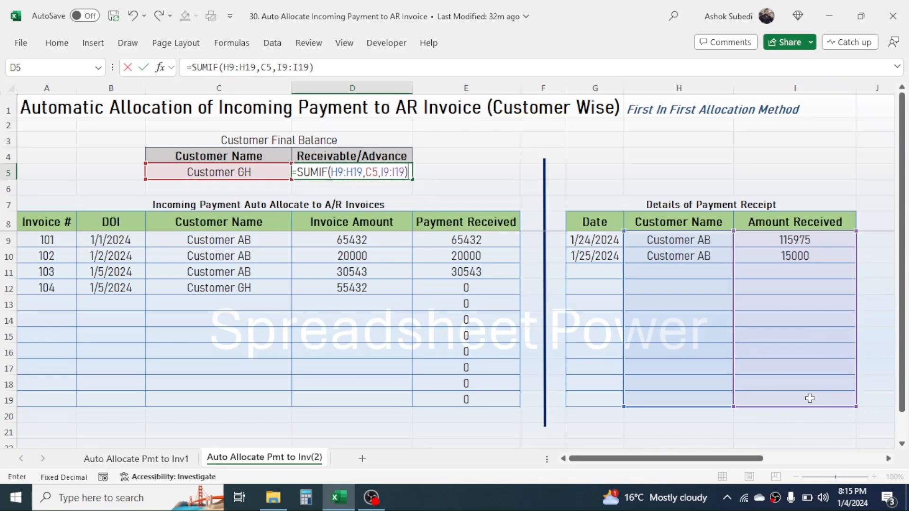
Subtract SUMIF(C9:C19,C5,D9:D19) from the receipts total in D5's Receivable/Advance formula and commit it.
type("-")
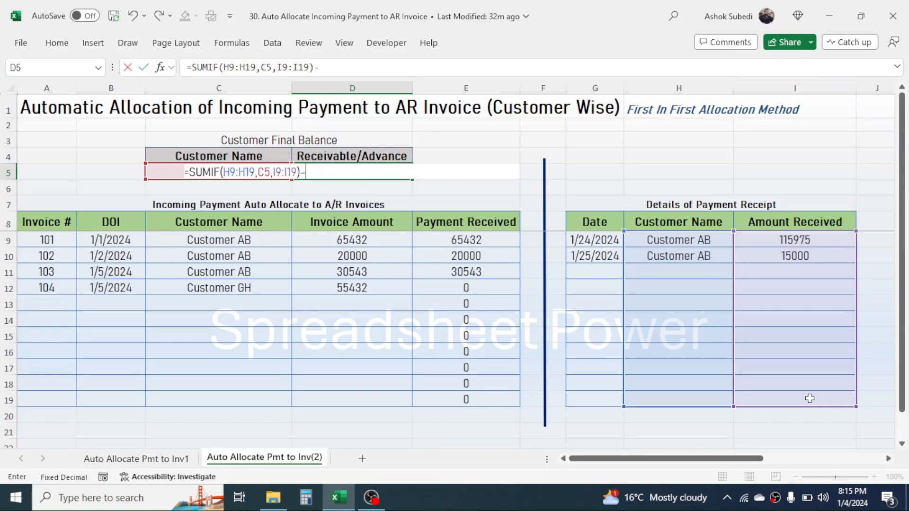
type("SUMIF")
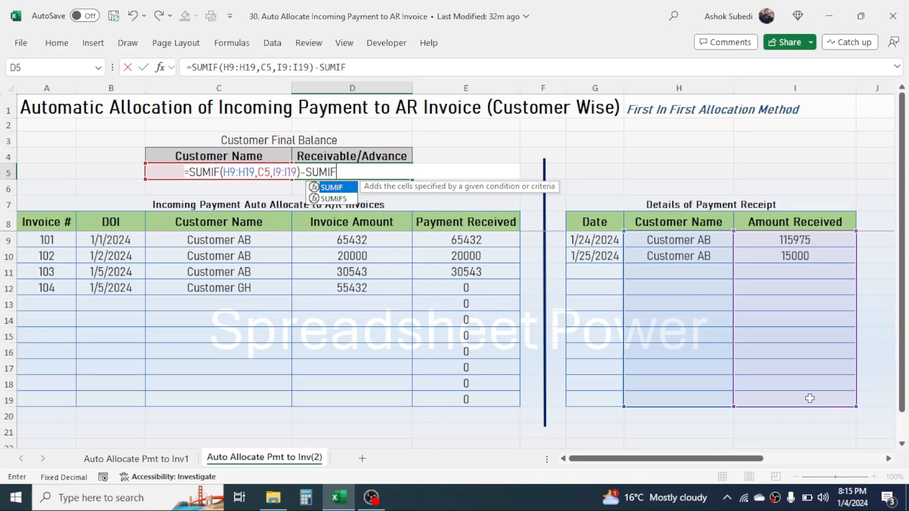
type("(")
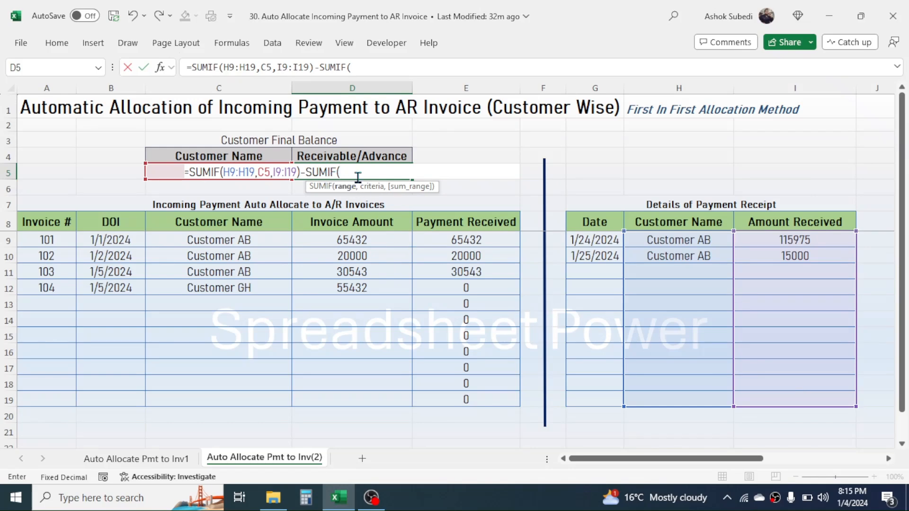
left_click_drag(246, 241, 231, 400)
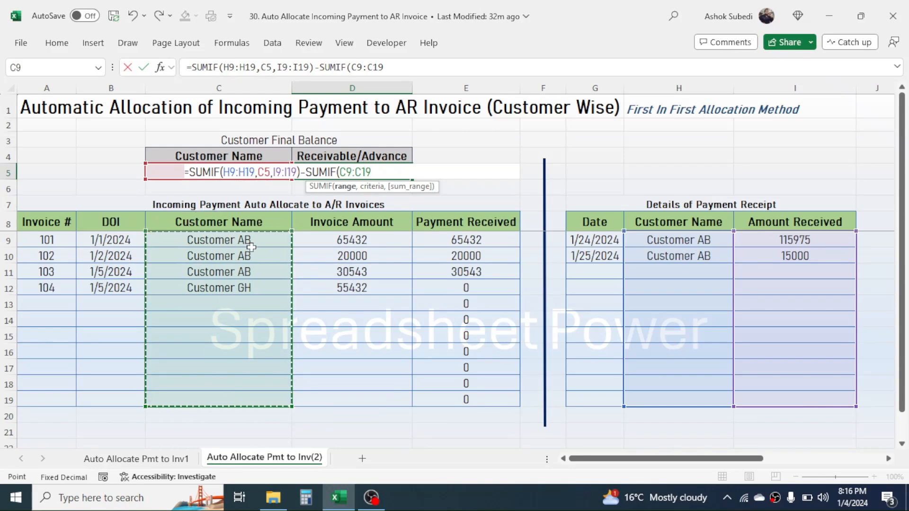
type(",")
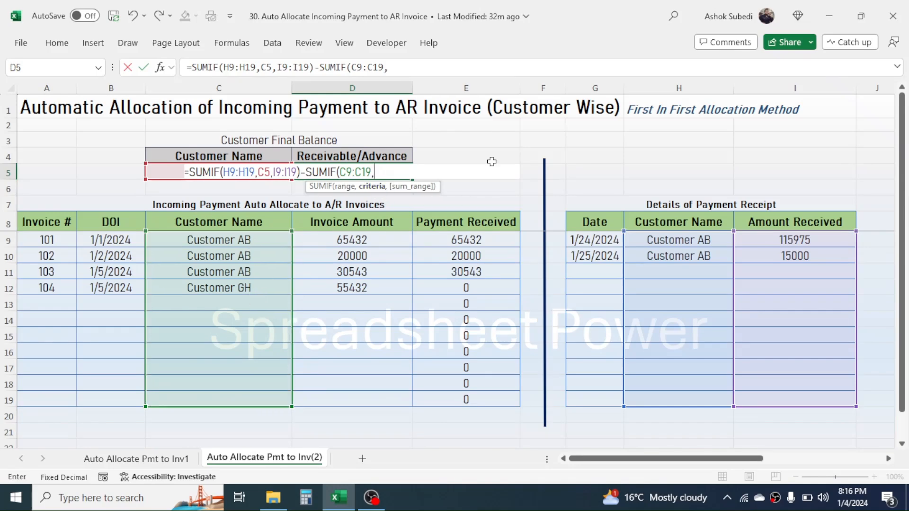
left_click(166, 171)
type(",")
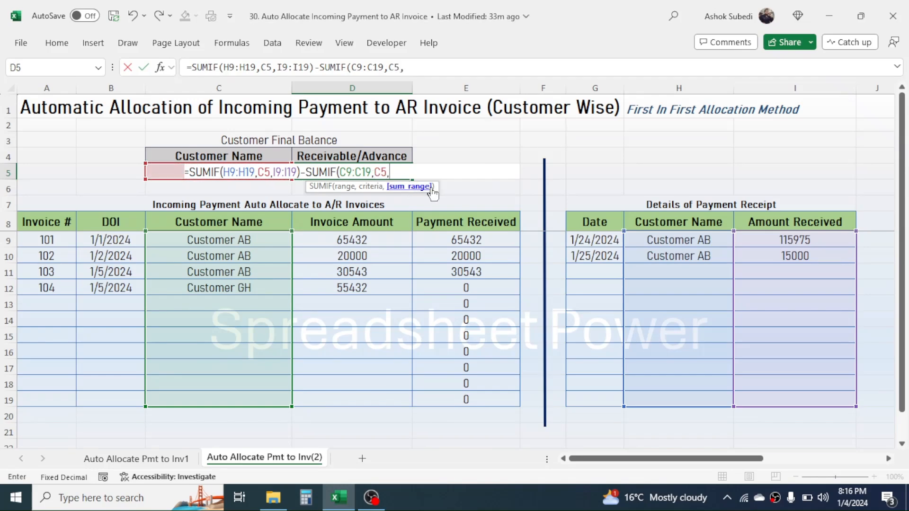
left_click_drag(367, 240, 342, 398)
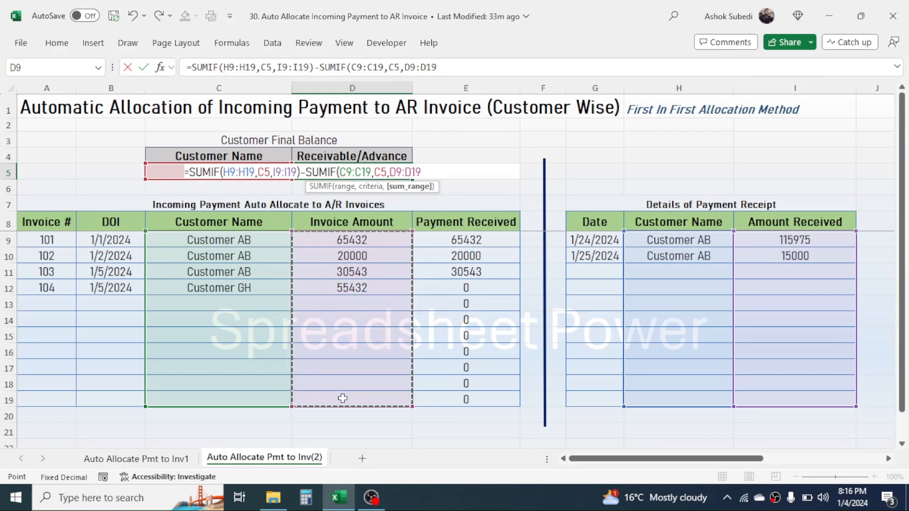
type(")")
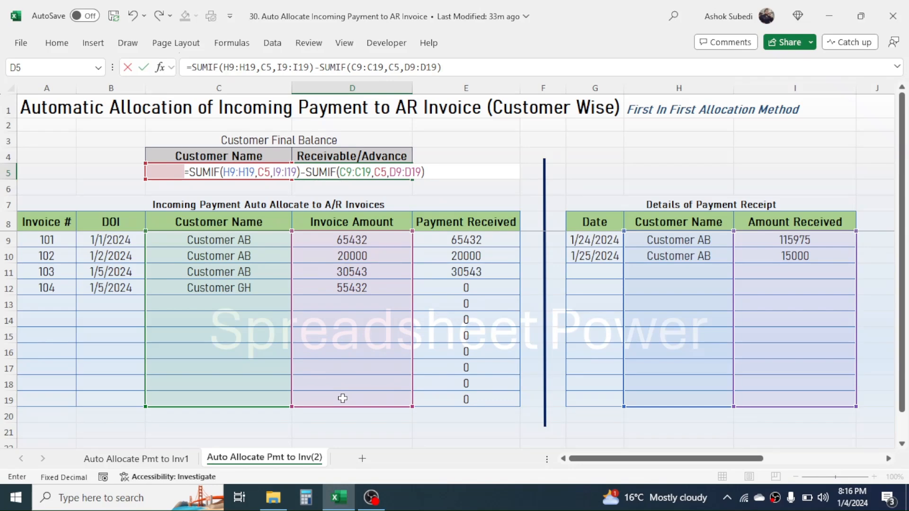
key("Return")
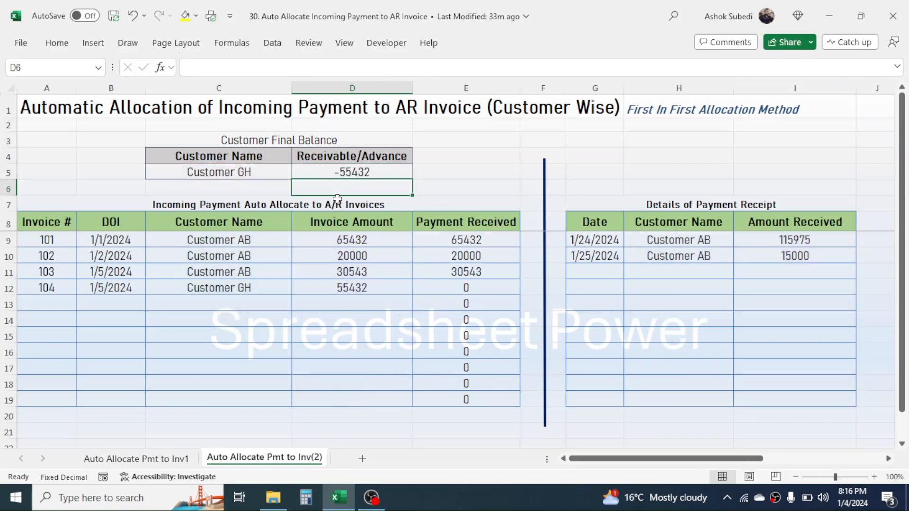
Choose Customer AB as the customer in C5 of the Customer Final Balance table.
left_click(372, 172)
left_click(268, 176)
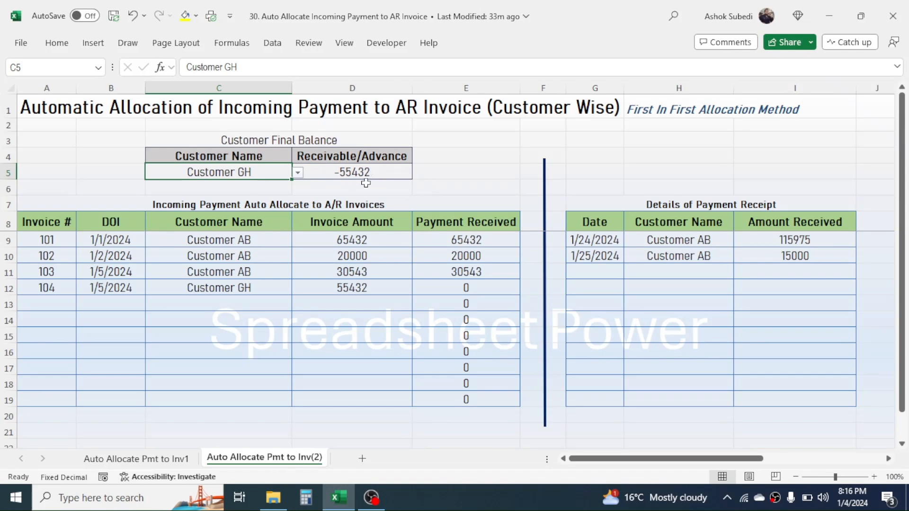
left_click(298, 174)
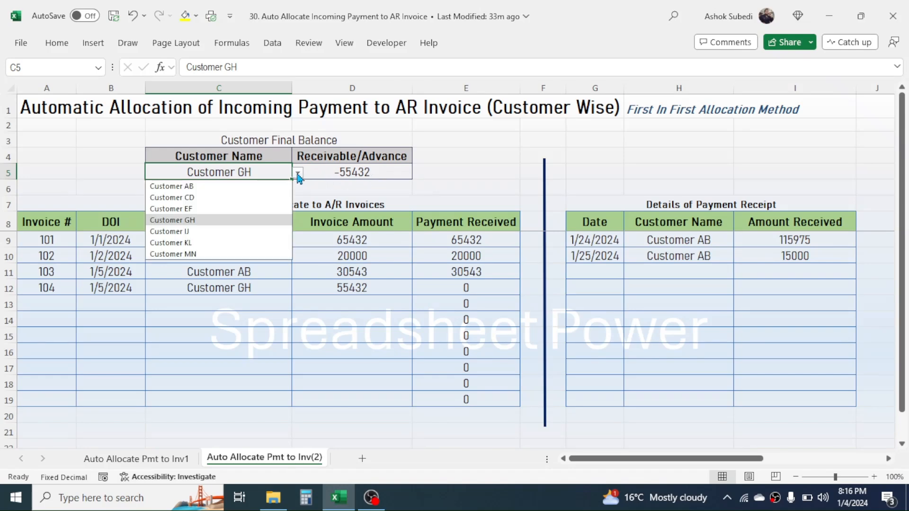
left_click(188, 187)
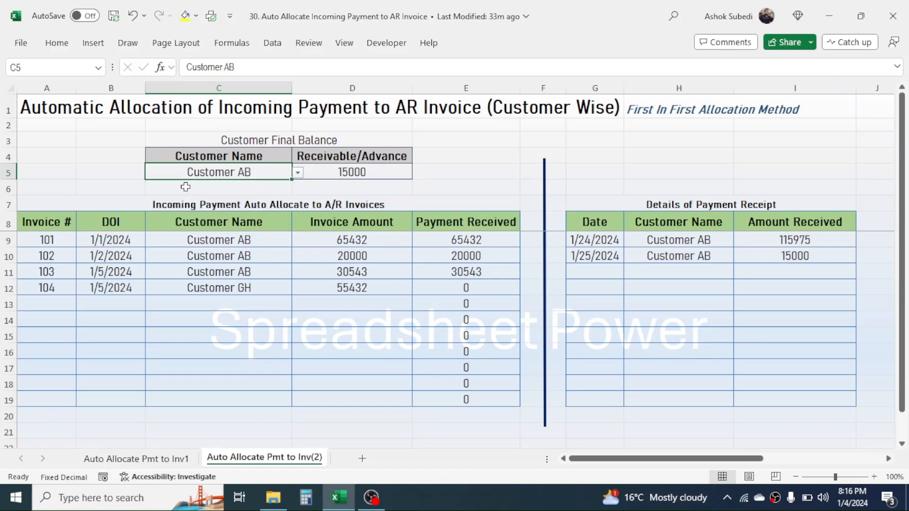
Check the D5 balance against Customer AB's receipts in I9:I10 and invoice amounts in D9:D11.
left_click(340, 168)
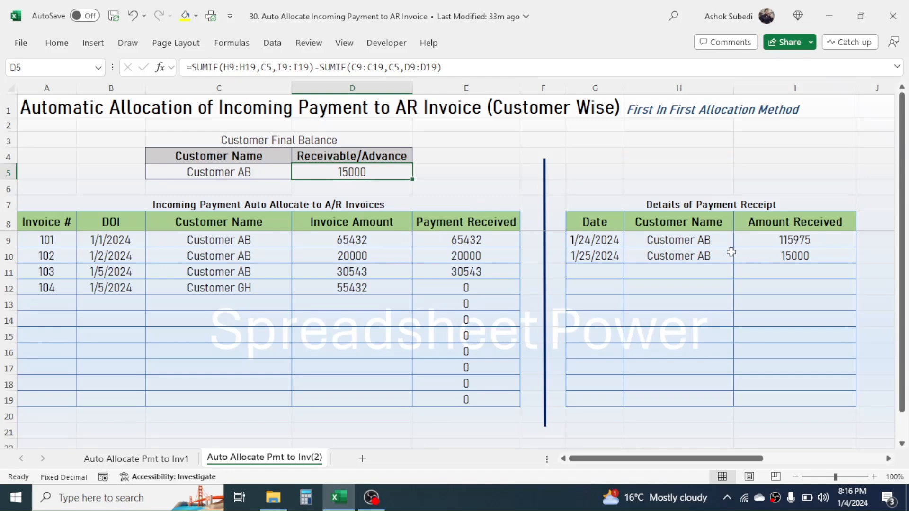
left_click(796, 241)
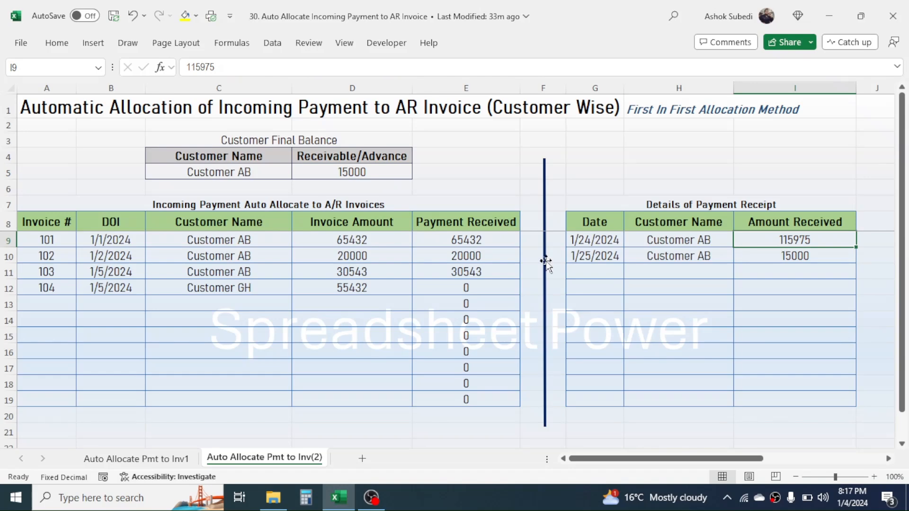
left_click_drag(371, 241, 359, 268)
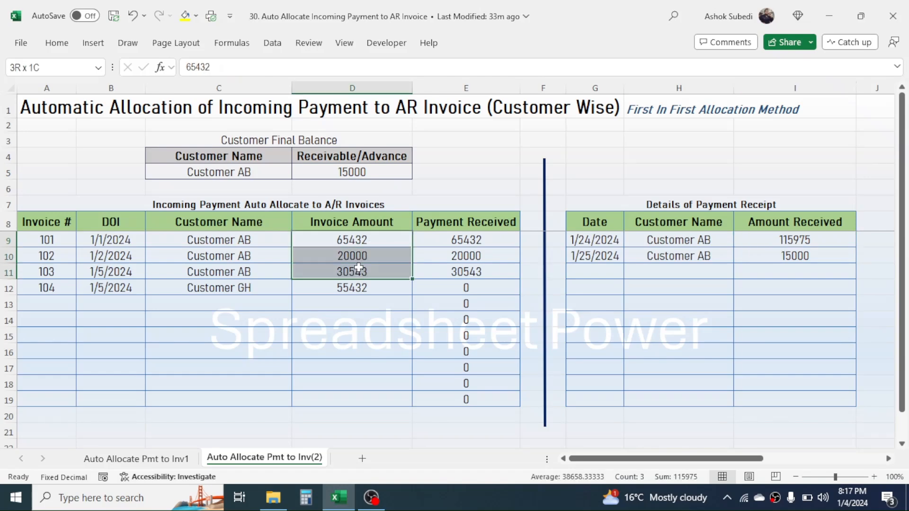
left_click(796, 261)
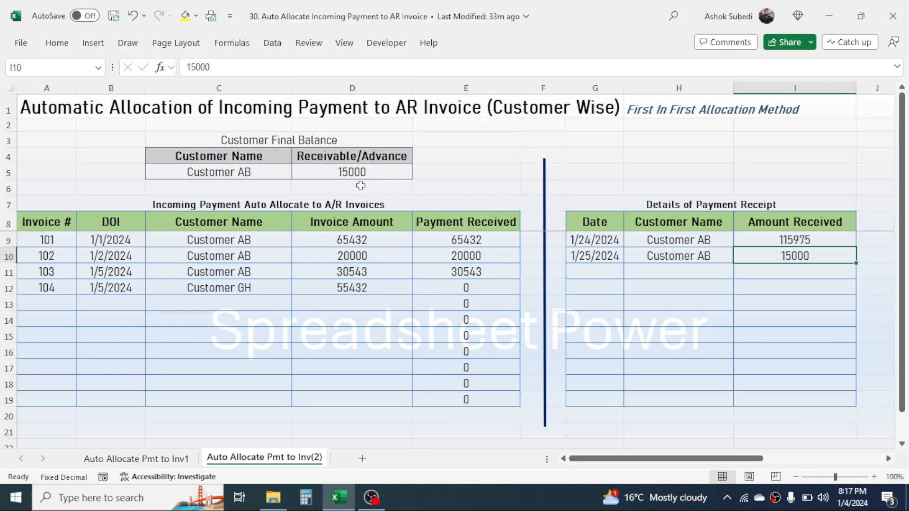
left_click(359, 170)
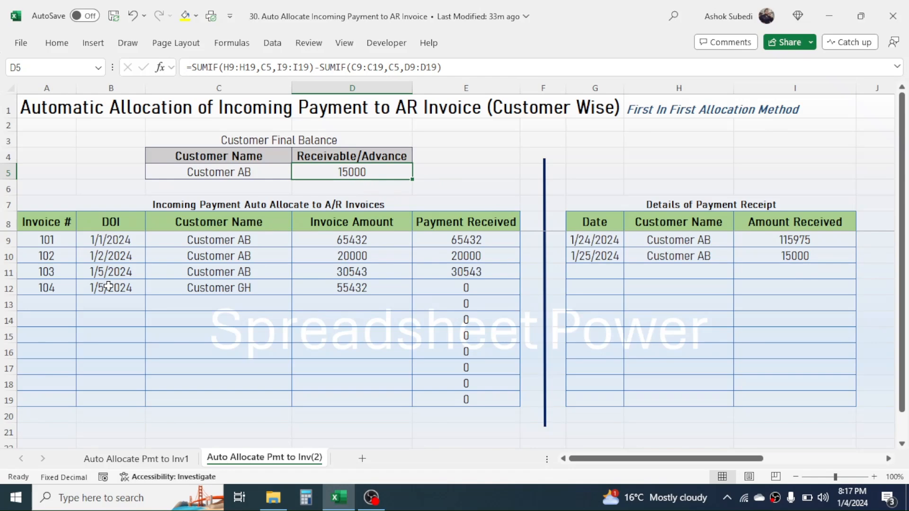
Record a payment receipt in row 11 dated 1/26/2024 for Customer GH with an amount of 60000.
left_click(270, 289)
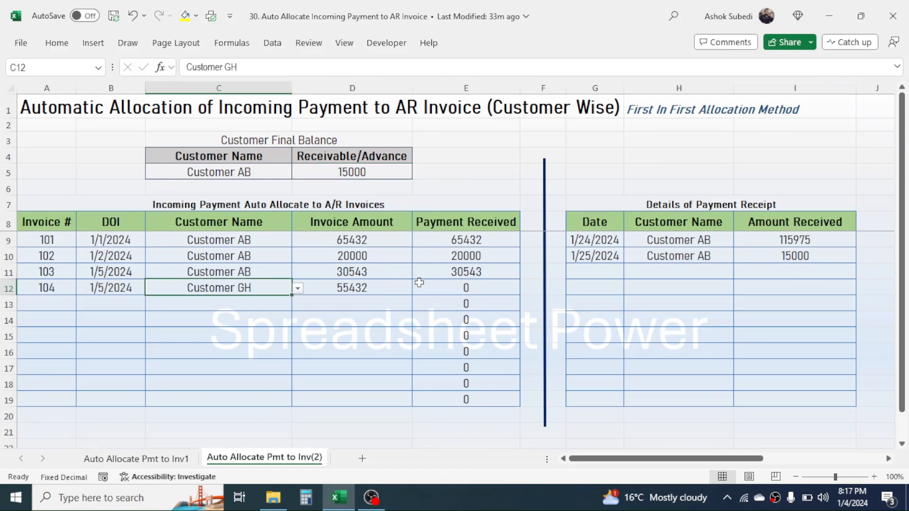
left_click(599, 274)
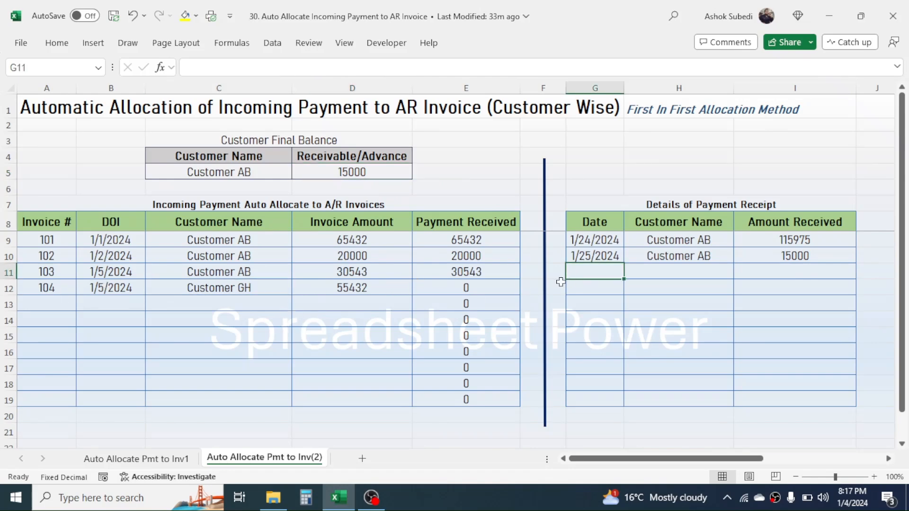
type("1/26/2024")
key("Return")
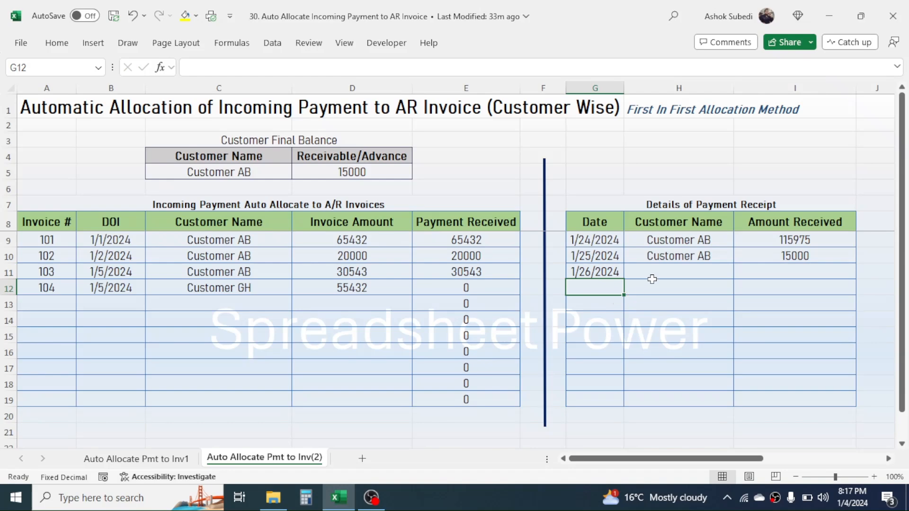
left_click(684, 271)
left_click(740, 273)
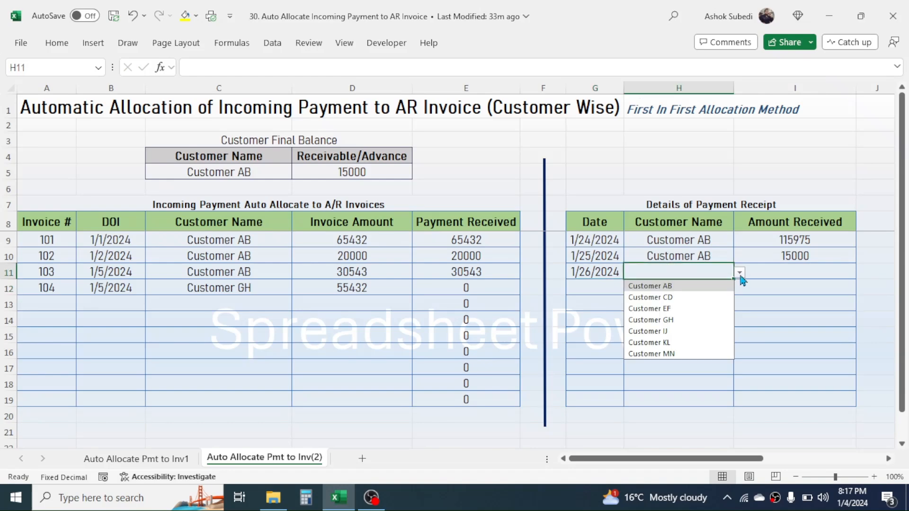
left_click(662, 320)
left_click(788, 272)
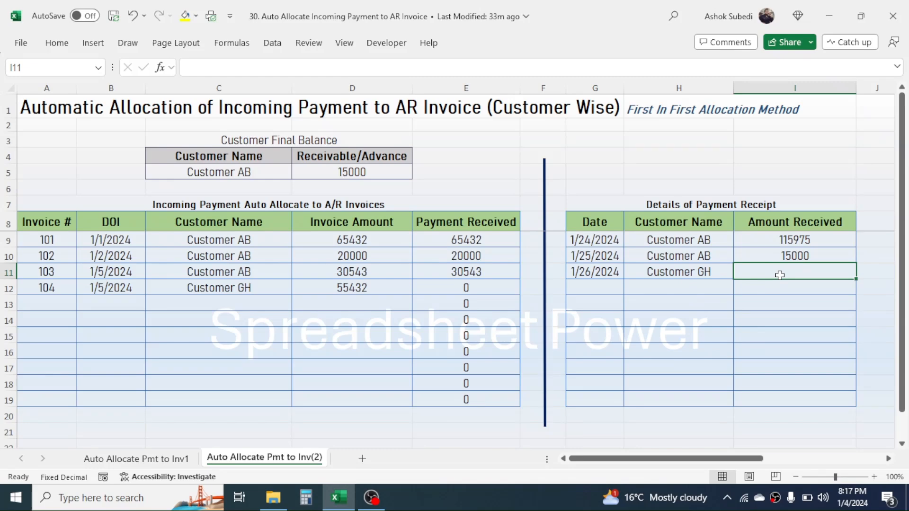
type("60000")
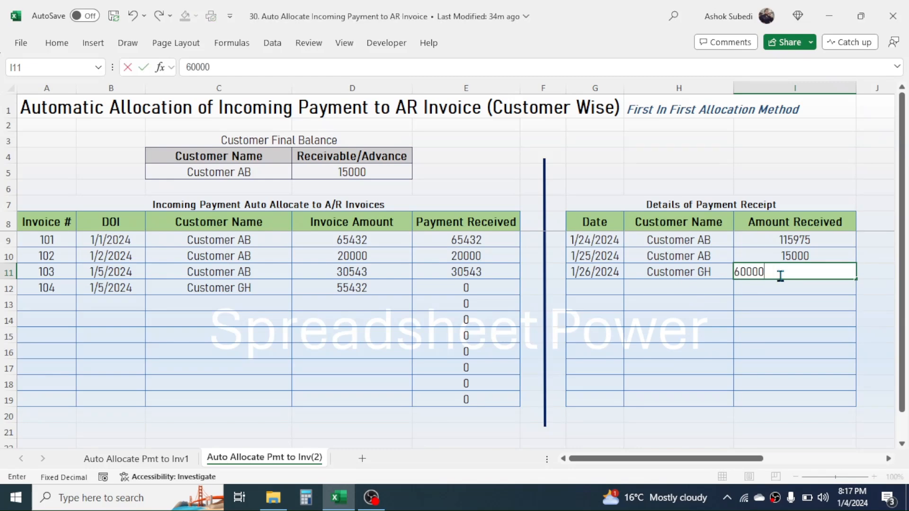
key("Return")
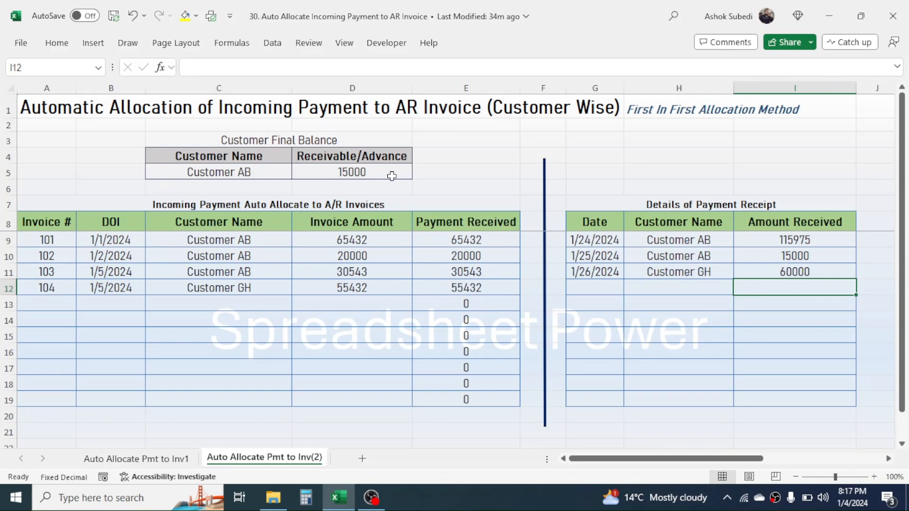
Choose Customer GH as the customer in C5 and check its Receivable/Advance balance in D5.
left_click(259, 172)
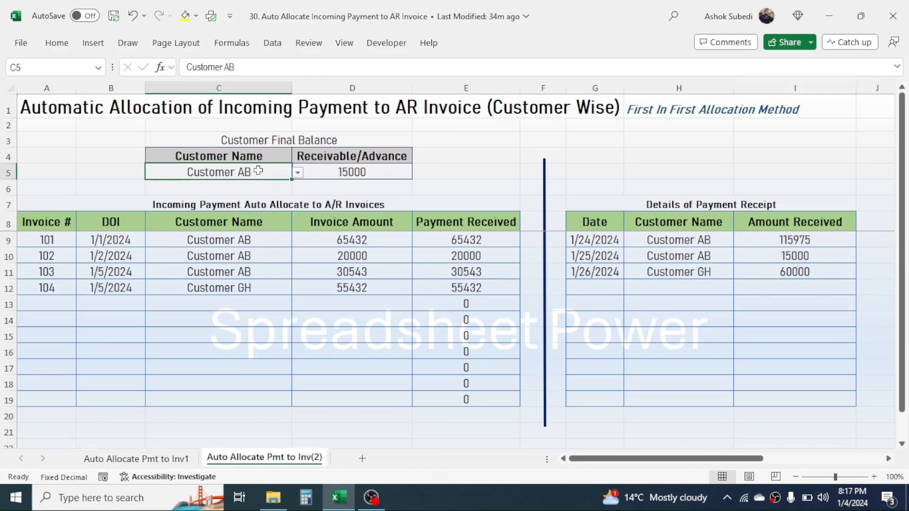
left_click(298, 175)
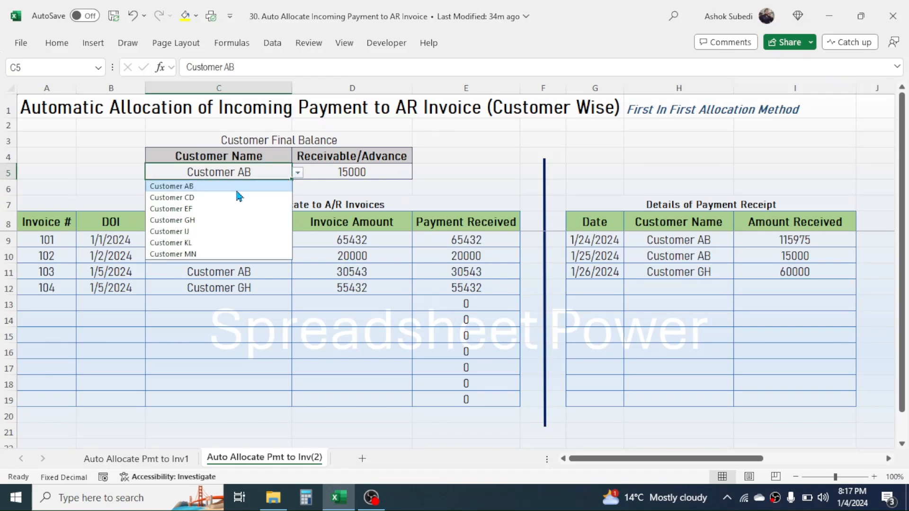
left_click(191, 219)
left_click(350, 176)
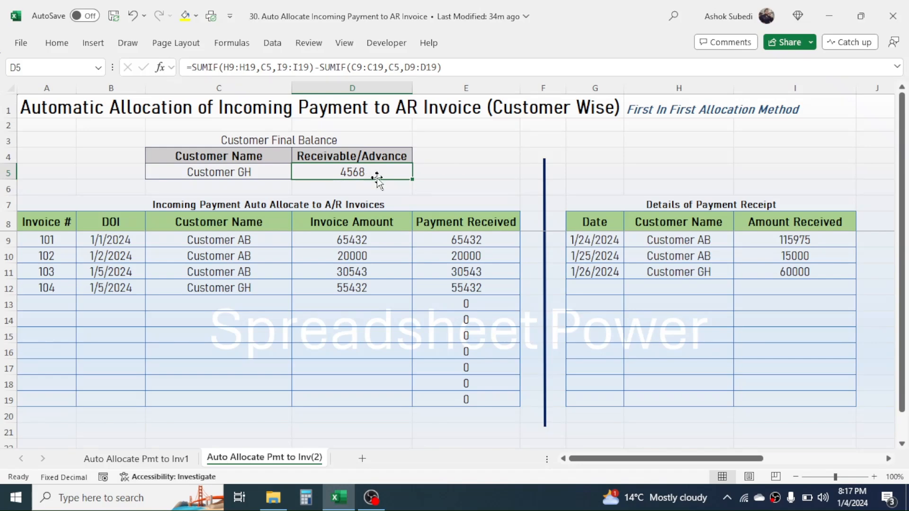
left_click(597, 155)
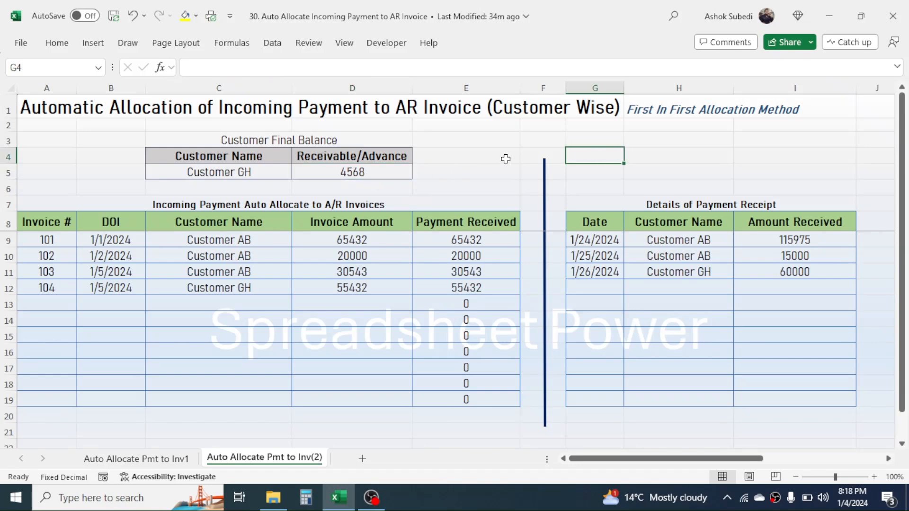
Open the Custom number format settings for the Receivable/Advance balance in D5 and clear the General format code.
left_click(364, 168)
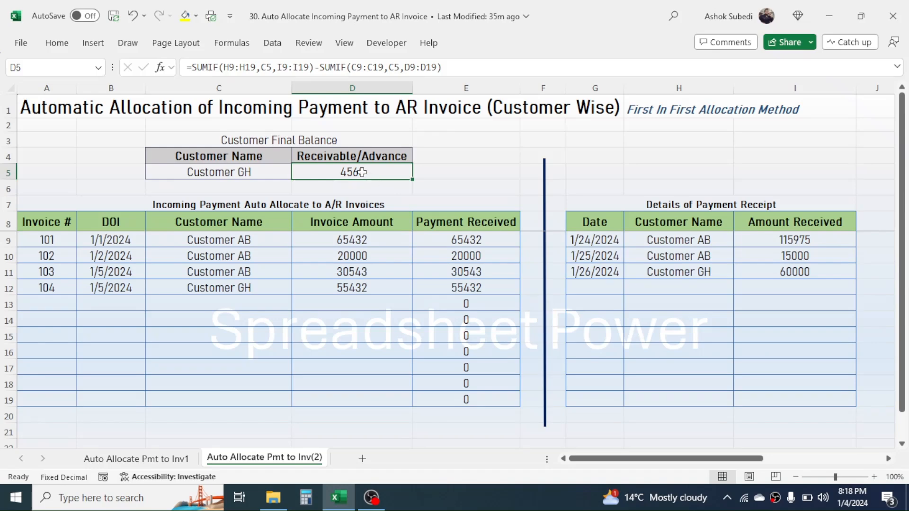
right_click(363, 175)
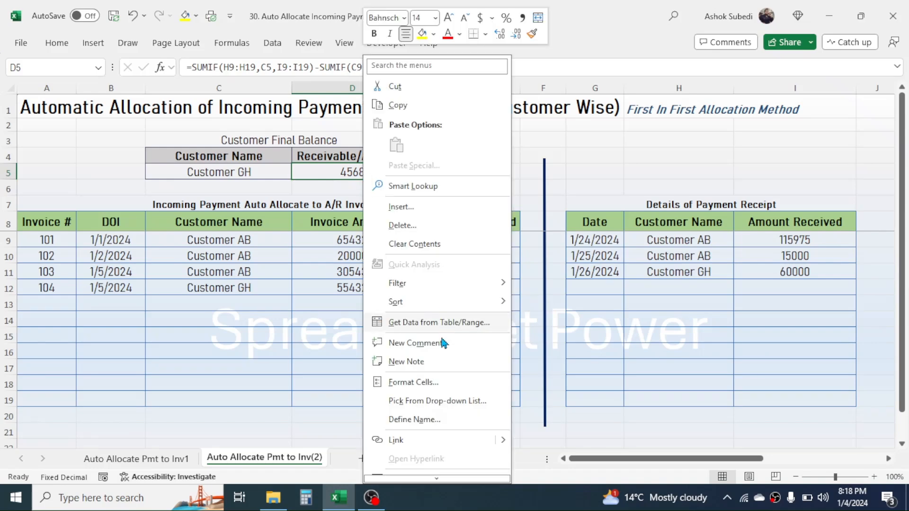
left_click(424, 382)
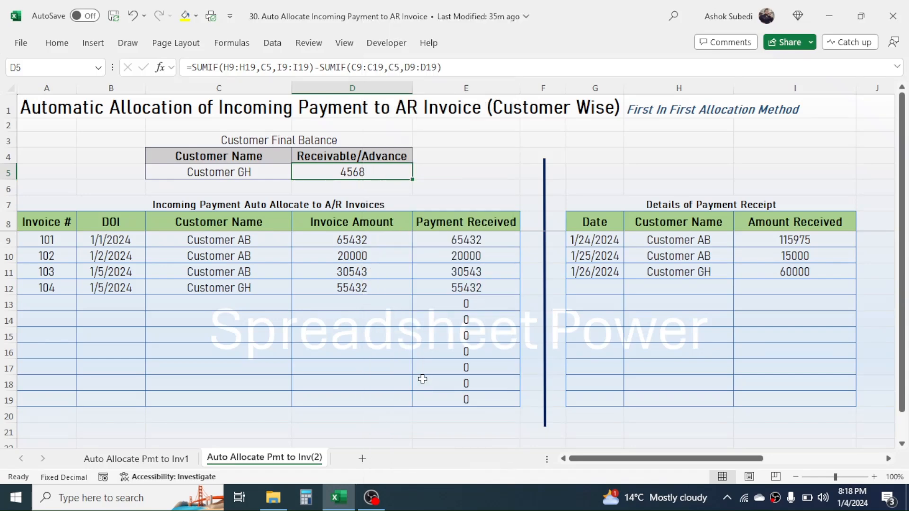
left_click_drag(451, 167, 626, 97)
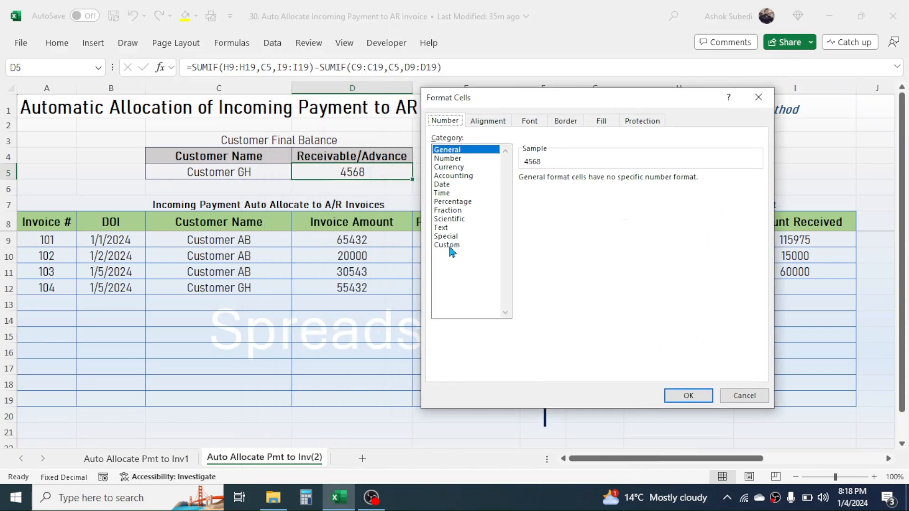
left_click(450, 247)
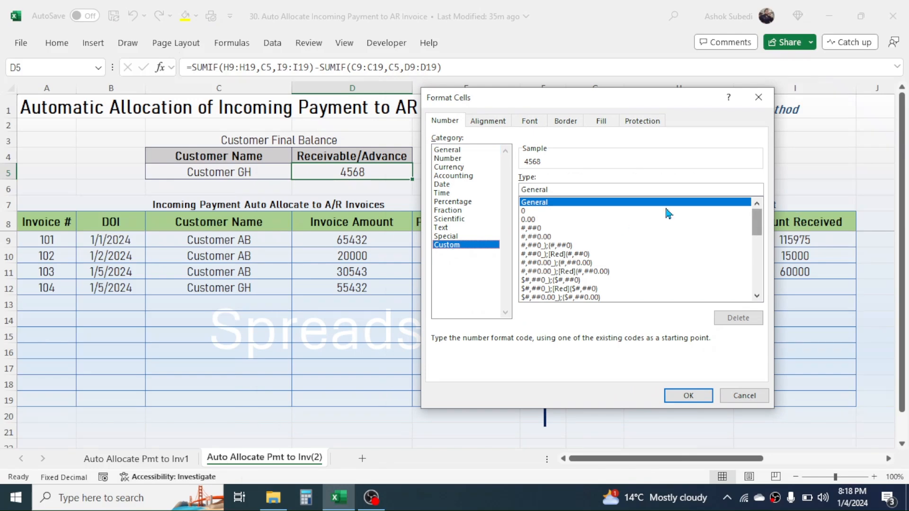
left_click(563, 190)
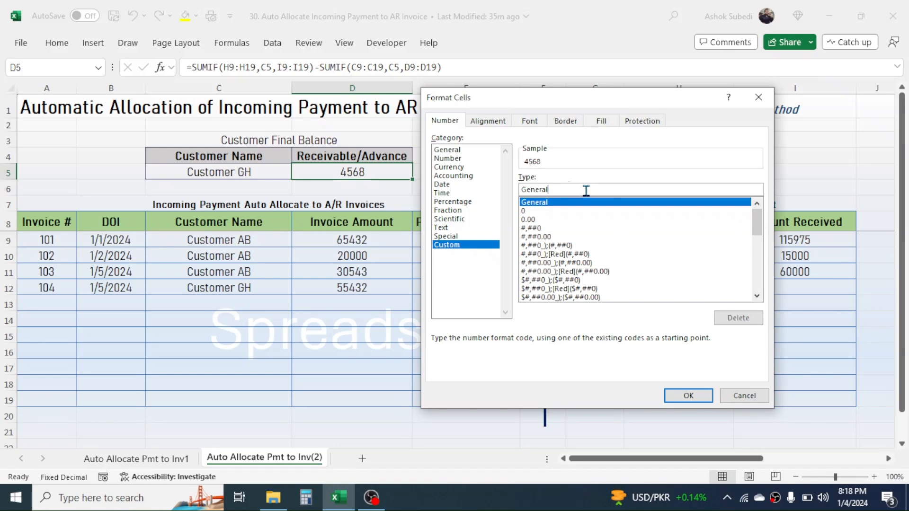
key("BackSpace")
key("BackSpace")
key("BackSpace")
key("BackSpace")
key("BackSpace")
key("BackSpace")
key("BackSpace")
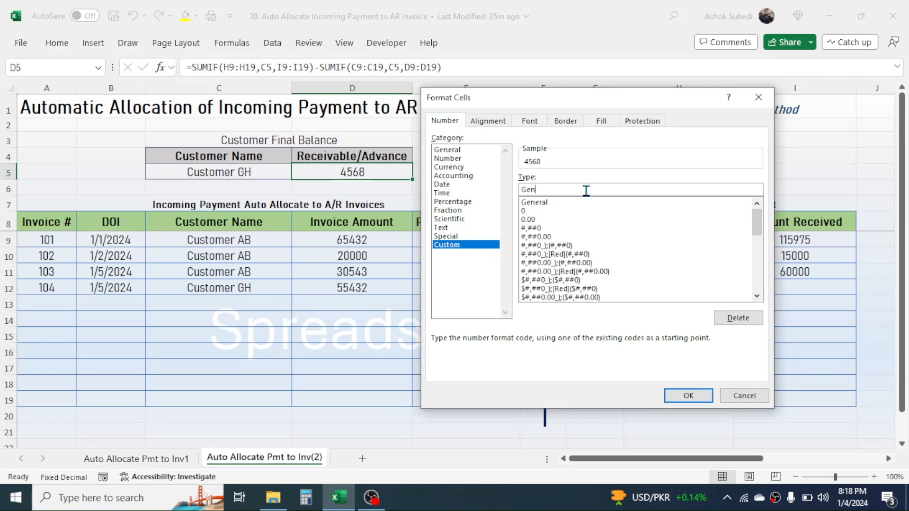
left_click_drag(545, 98, 568, 94)
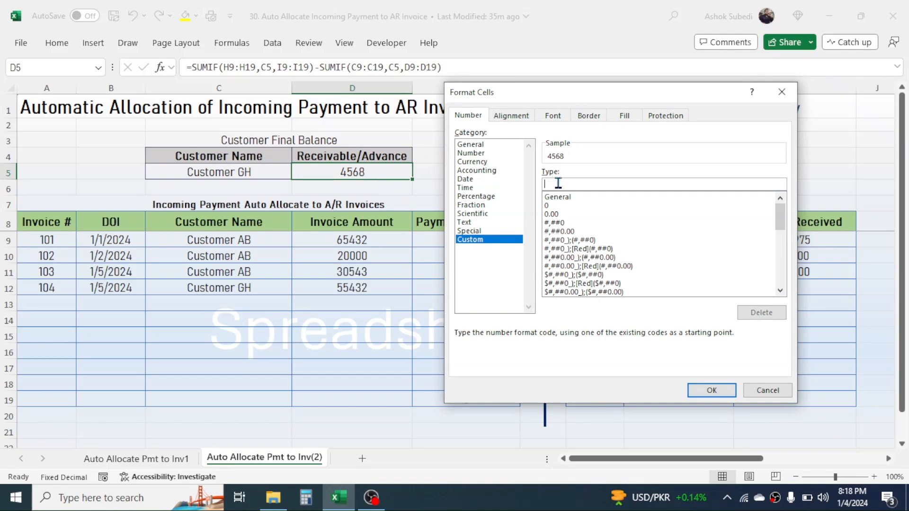
Apply the custom number format [Blue]0 "Advance";[Red]0 "Receivable";"Nil" to D5.
type("]")
key("BackSpace")
type("[Blue]0 \"Ad")
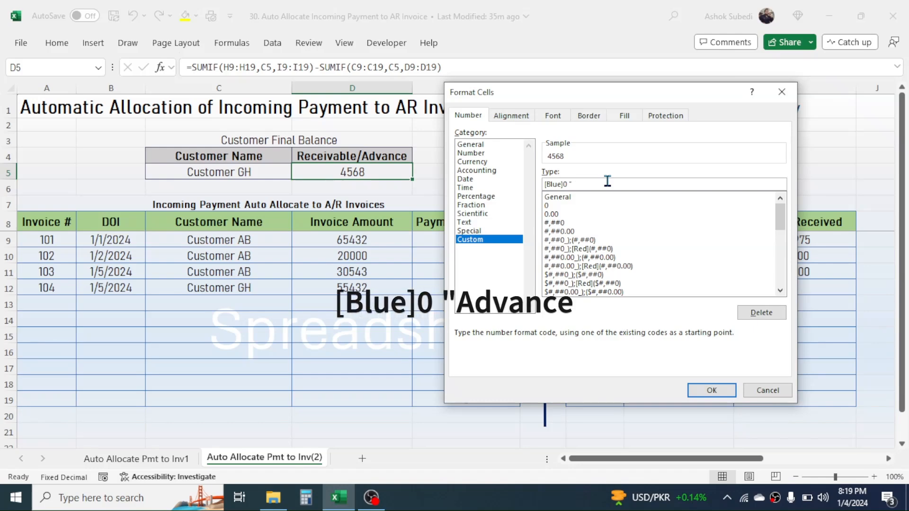
type("vance")
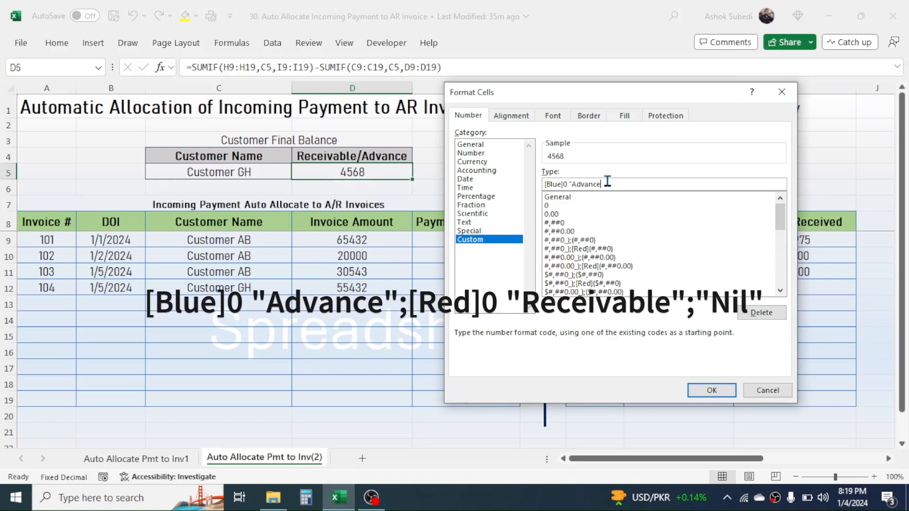
type("\";[Red]0 \"Receivable\";\"N")
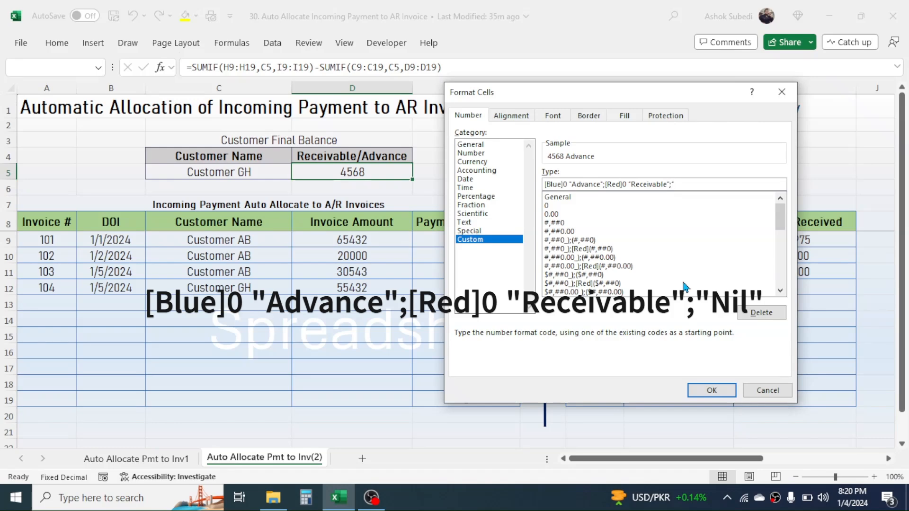
type("il\"")
left_click(713, 391)
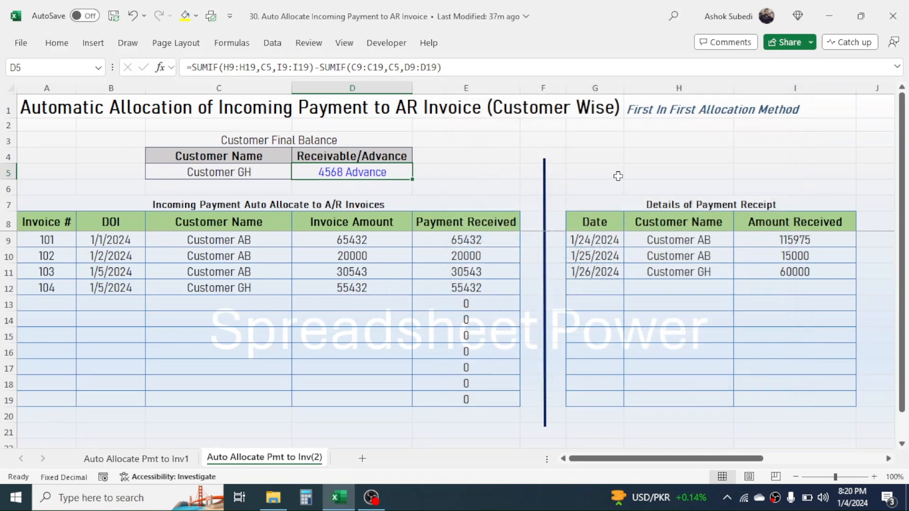
left_click(615, 159)
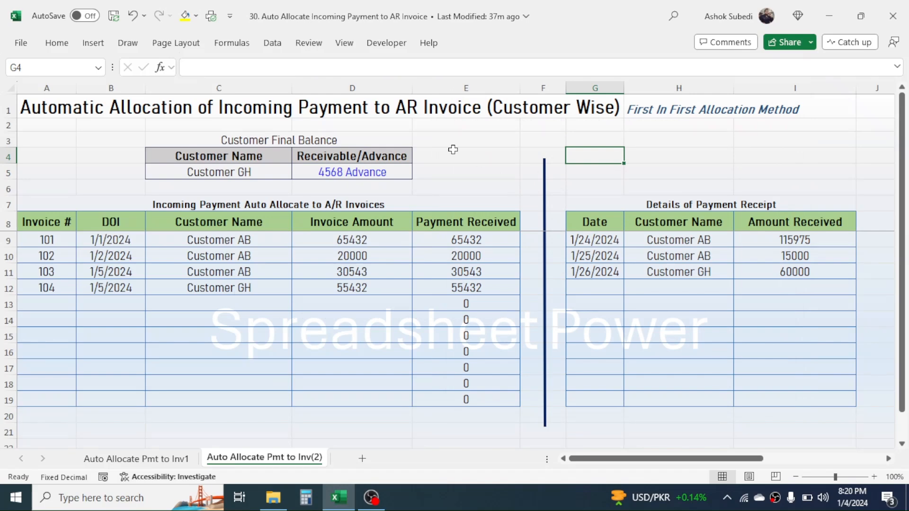
Choose Customer AB as the customer in C5 and check how the formatted balance appears in D5.
left_click(379, 175)
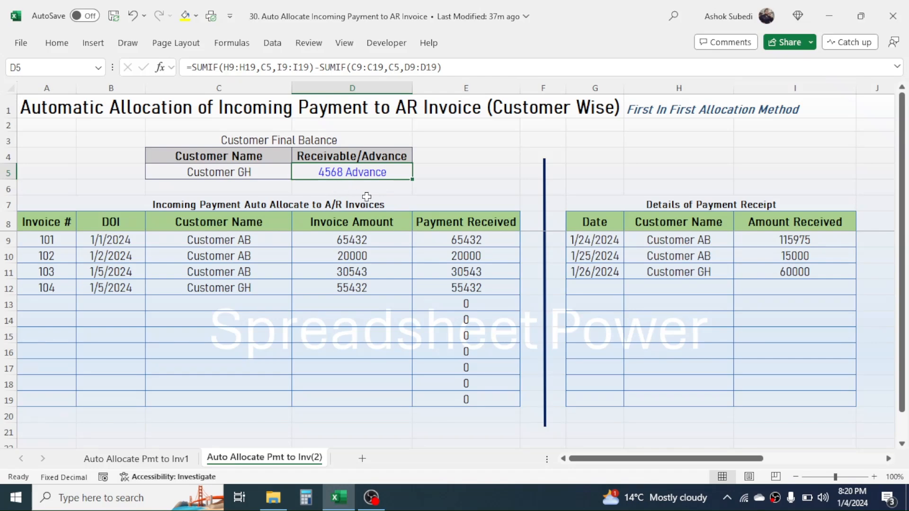
left_click(256, 175)
left_click(296, 176)
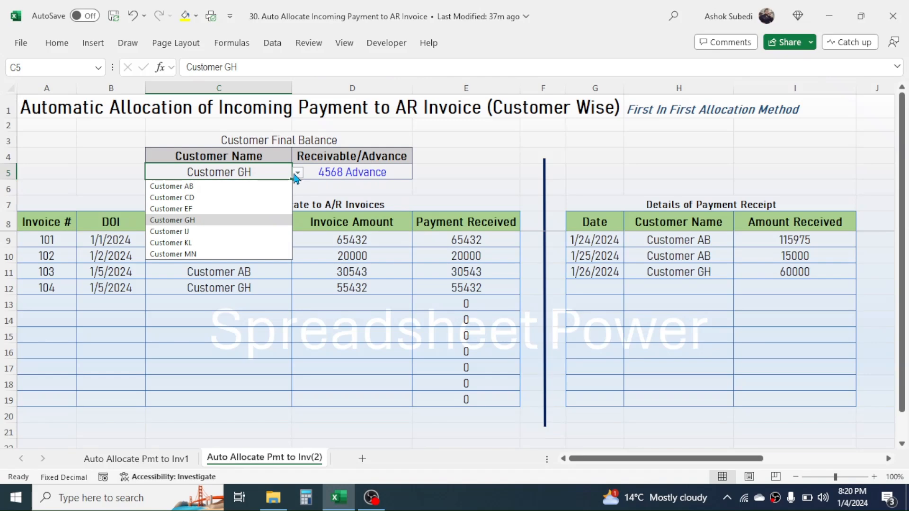
left_click(185, 187)
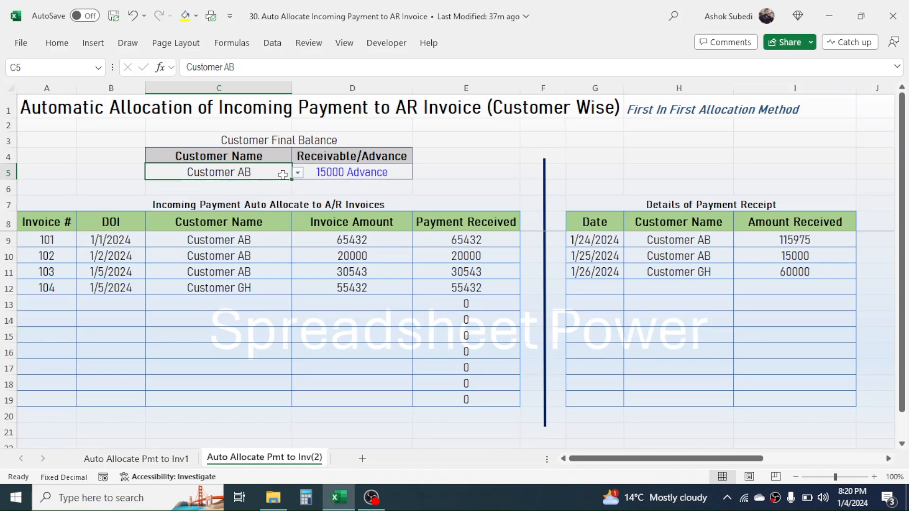
left_click(338, 172)
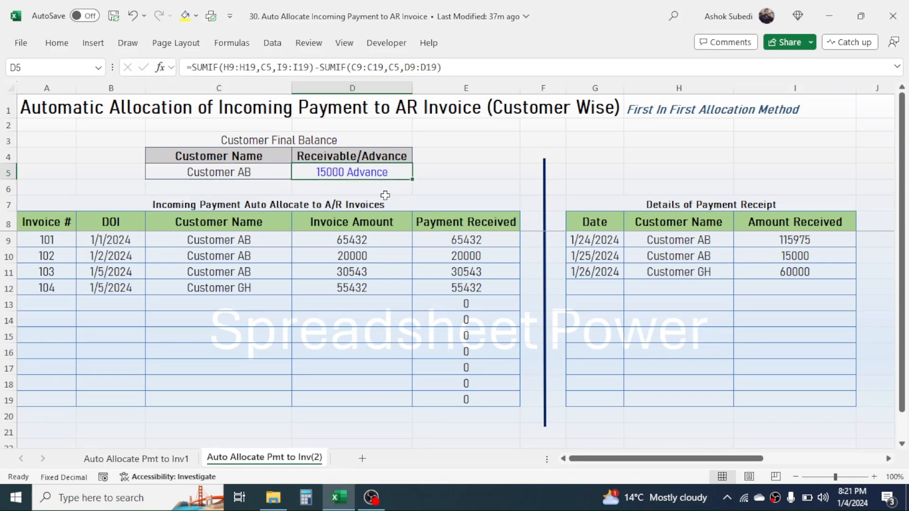
Add invoice 105 in row 13 dated 1/6/2024 for Customer AB with an invoice amount of 33234.
left_click(50, 306)
type("105")
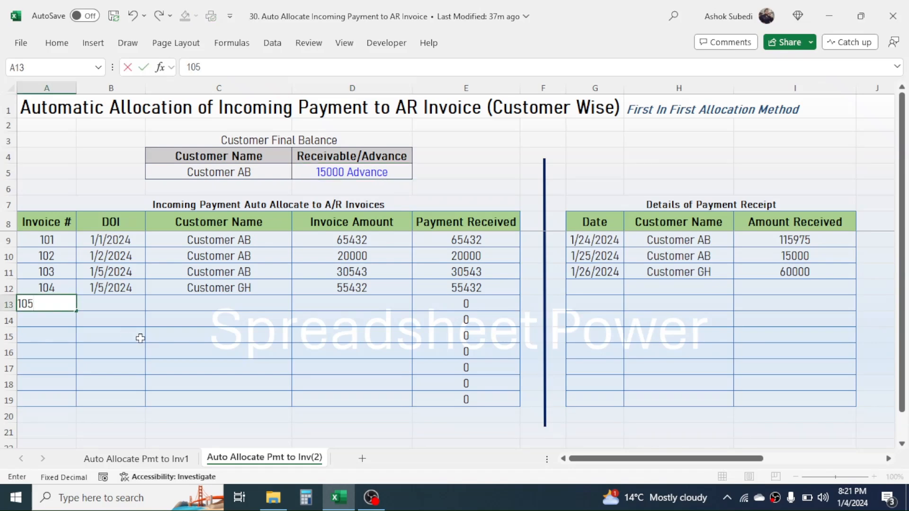
left_click(130, 306)
type("1/6/2024")
key("Return")
left_click(188, 303)
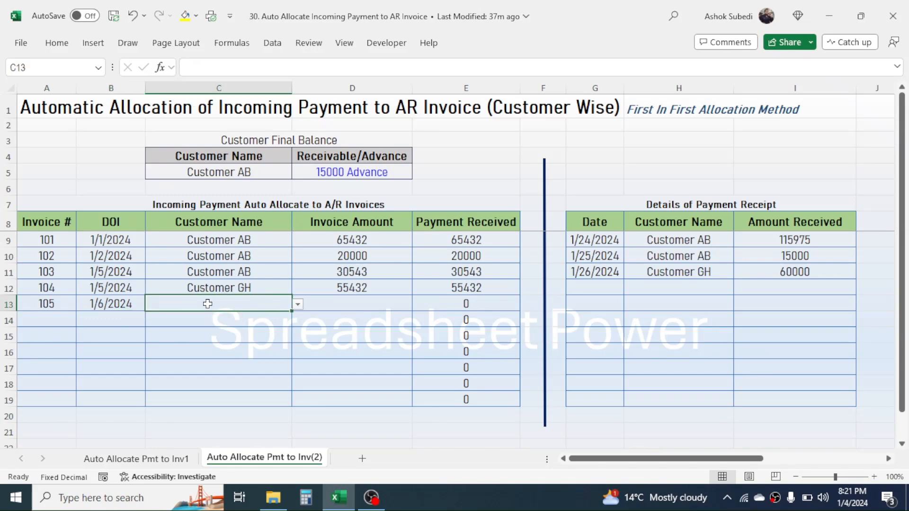
left_click(297, 304)
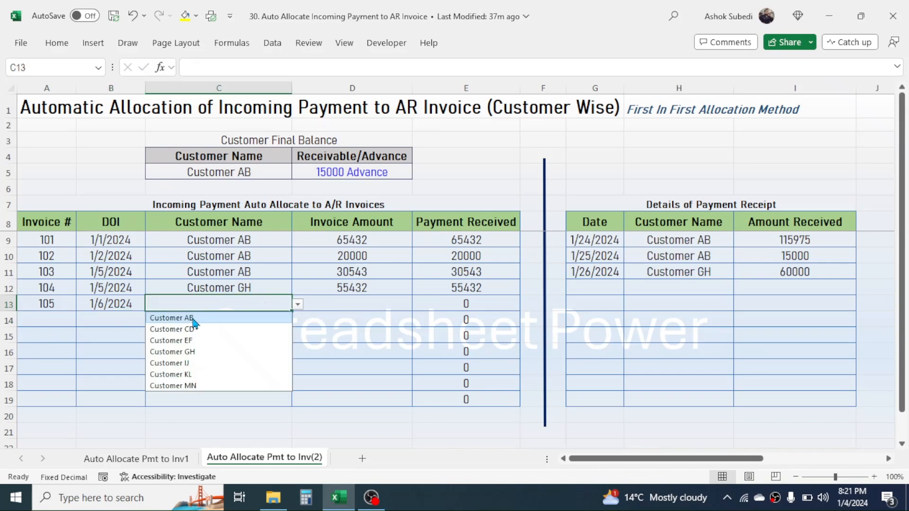
left_click(193, 318)
left_click(341, 304)
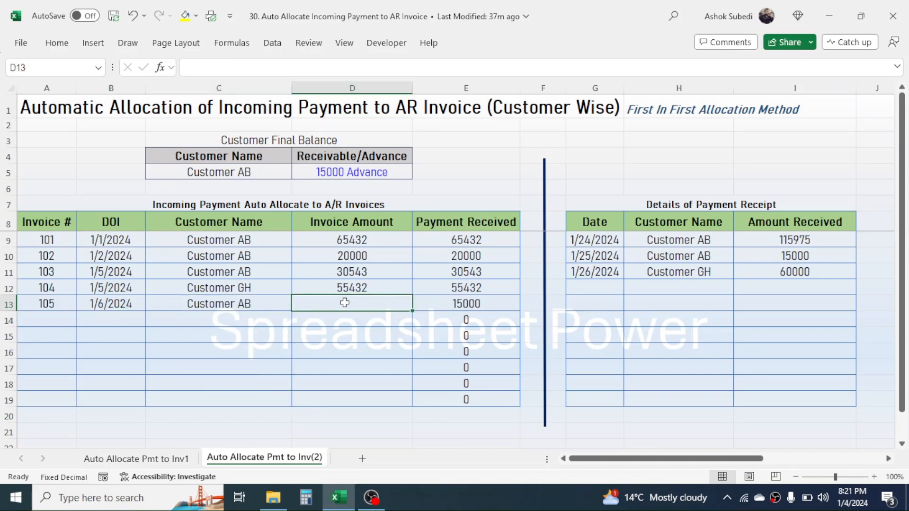
type("33")
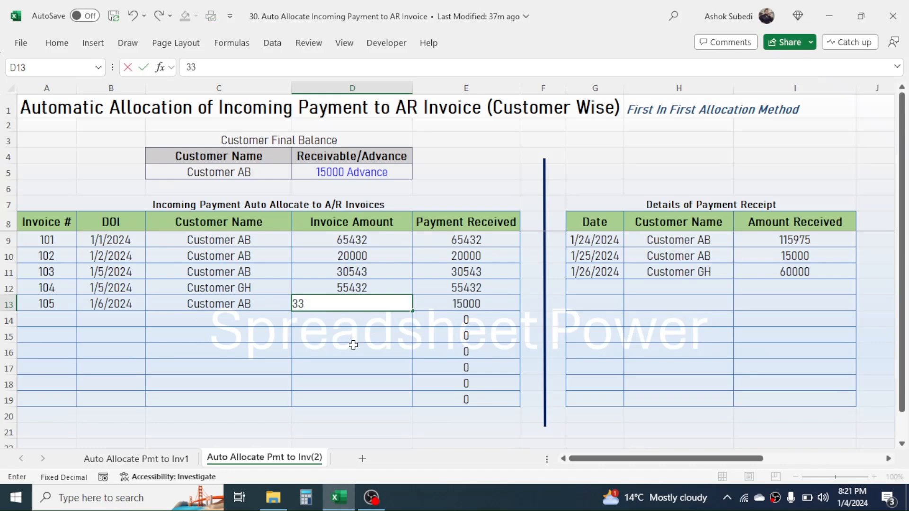
type("234")
key("Return")
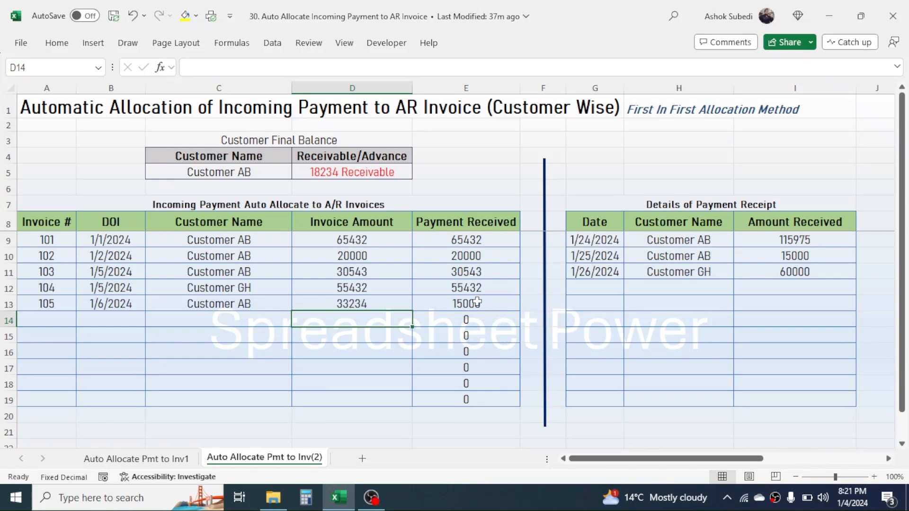
Compare invoice 105's allocated payment in E13 with its amount in D13 and Customer AB's balance in D5.
left_click(477, 302)
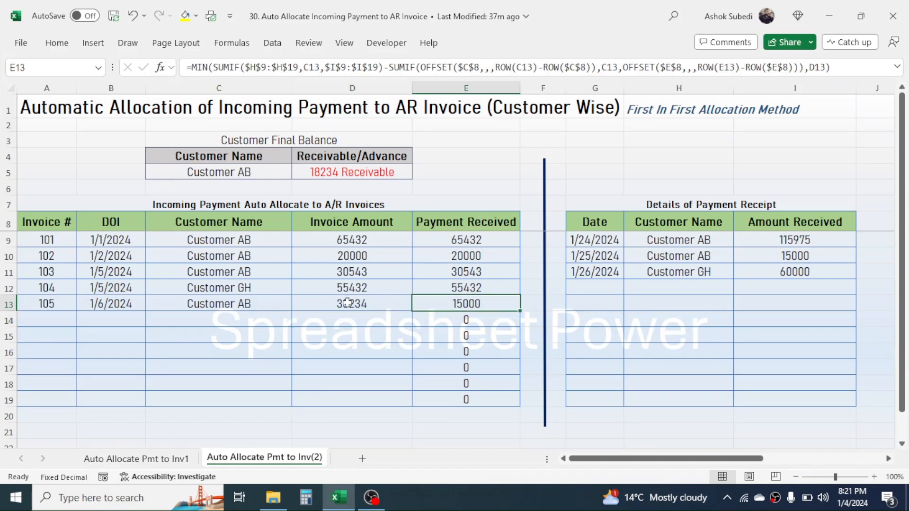
left_click(348, 303)
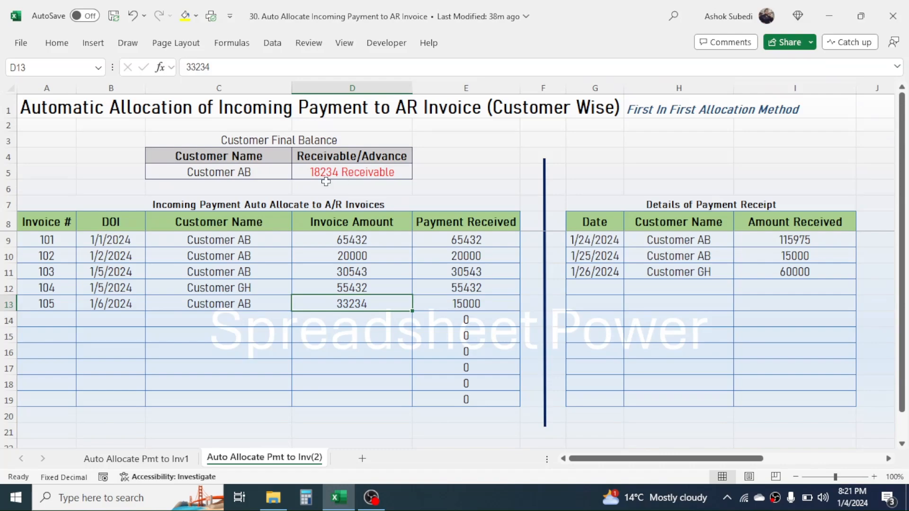
left_click(465, 180)
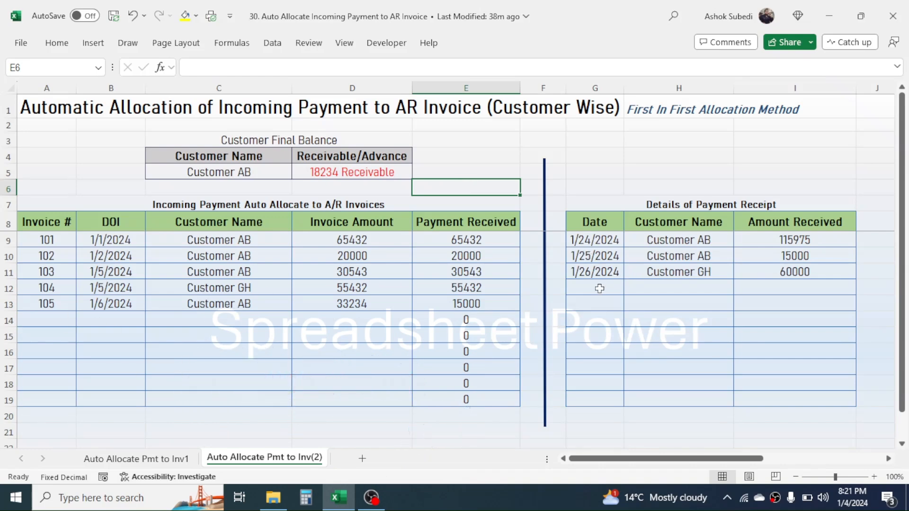
left_click_drag(599, 289, 780, 289)
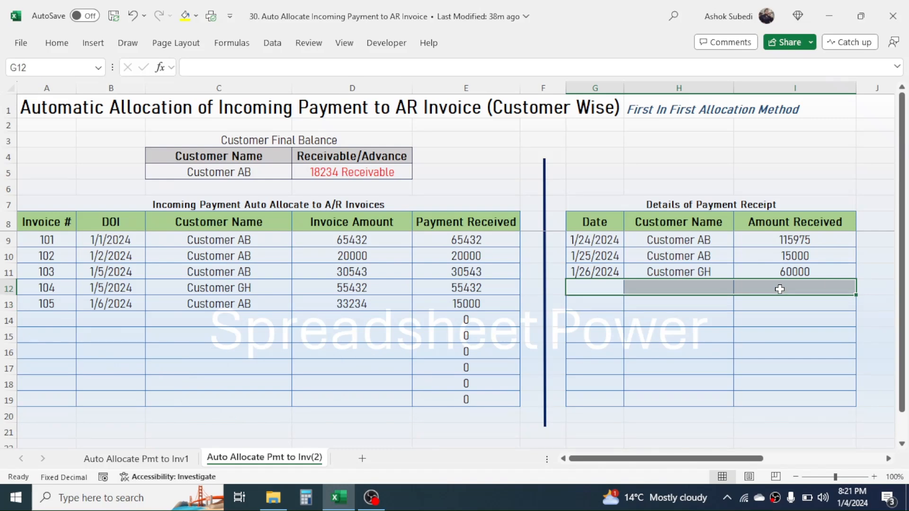
left_click(384, 169)
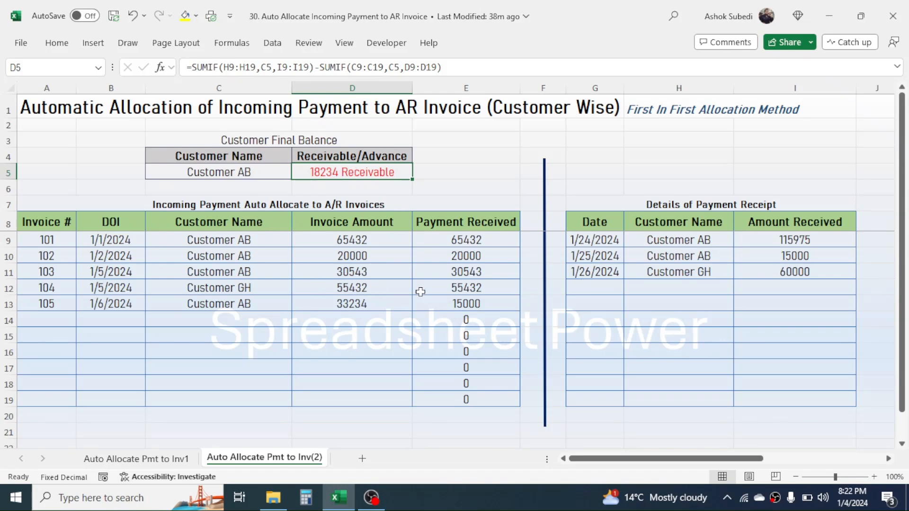
Set Customer GH's received amount in I11 to 55432, matching the invoice amount in D12.
left_click(365, 288)
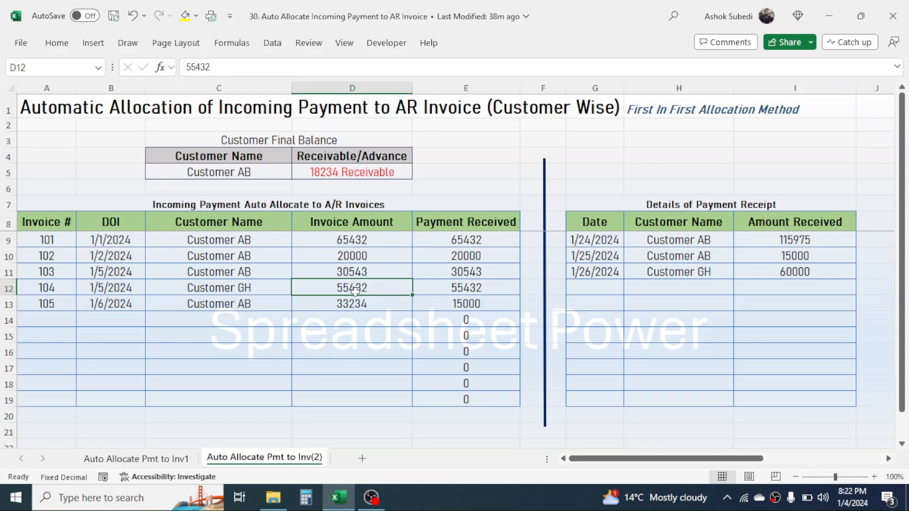
left_click(810, 271)
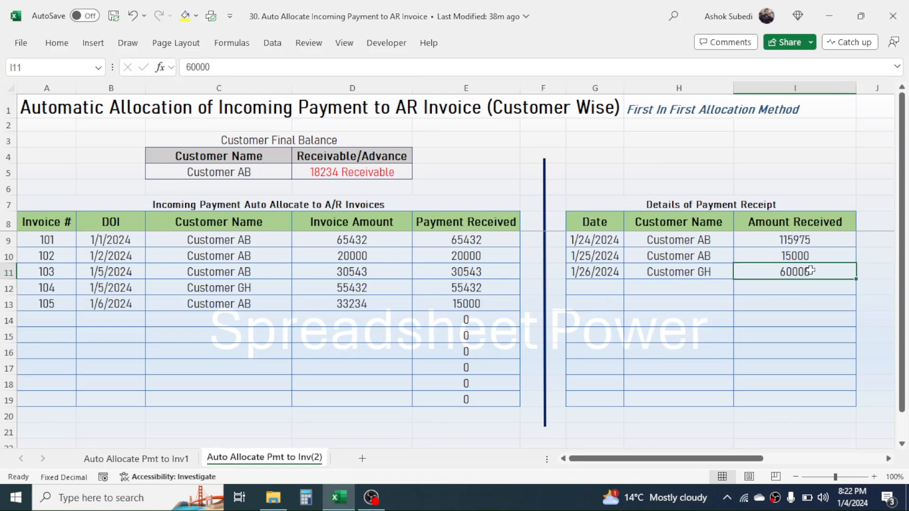
type("55432")
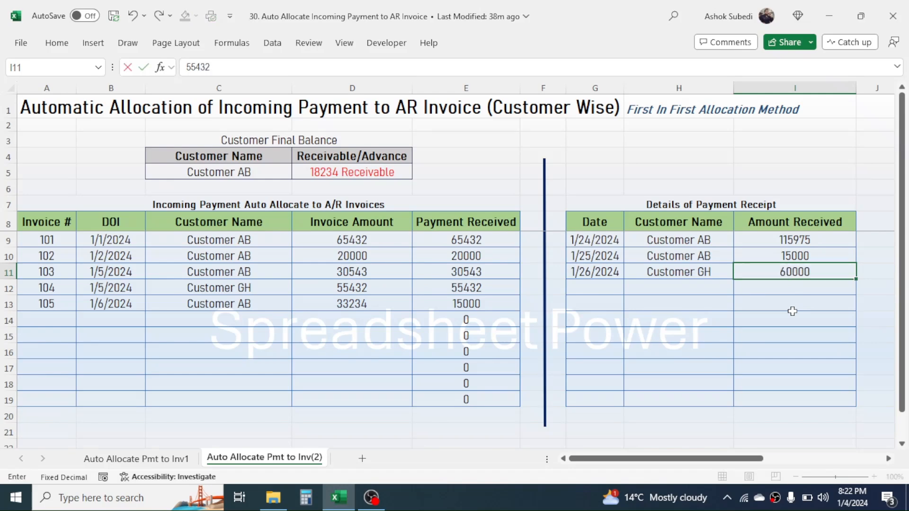
key("Return")
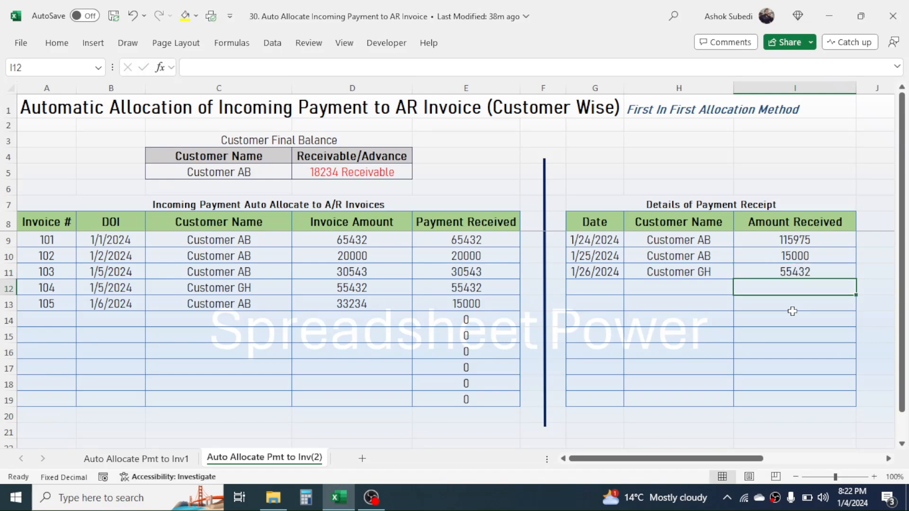
Choose Customer GH as the customer in C5 and check its formatted Receivable/Advance balance in D5.
left_click(249, 172)
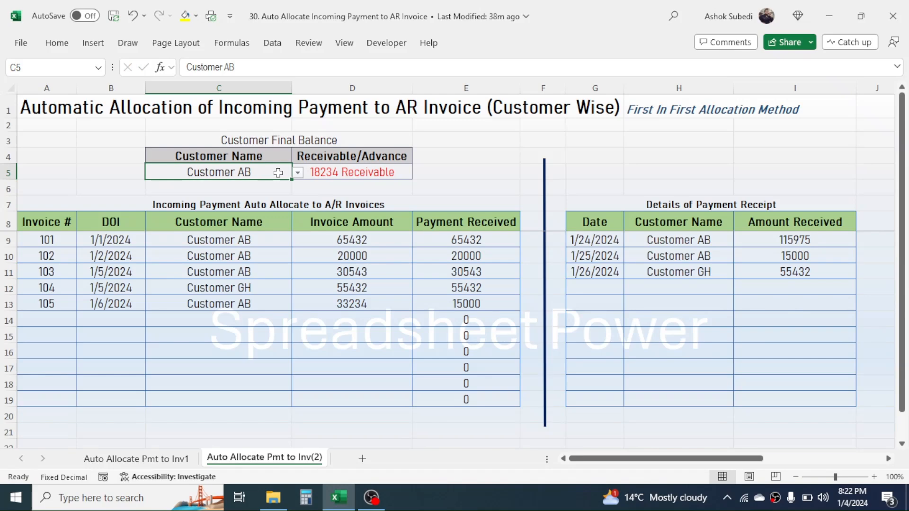
left_click(298, 174)
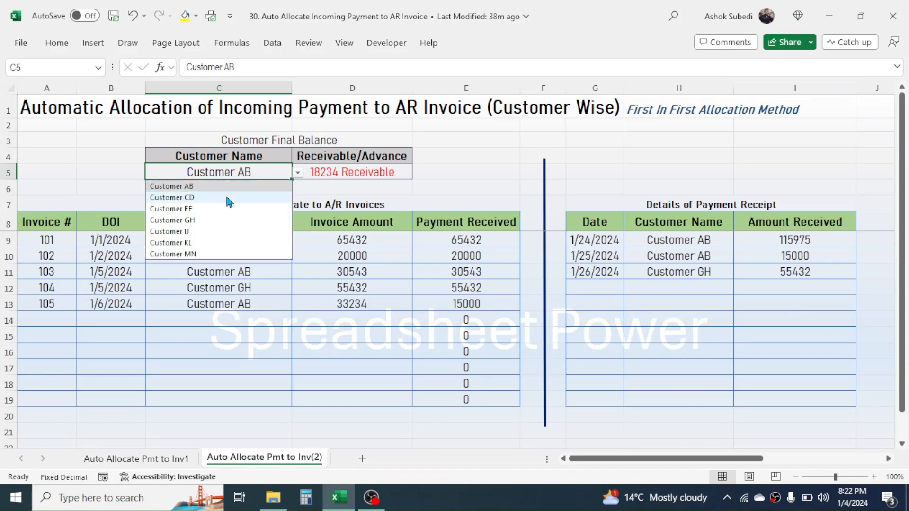
left_click(195, 220)
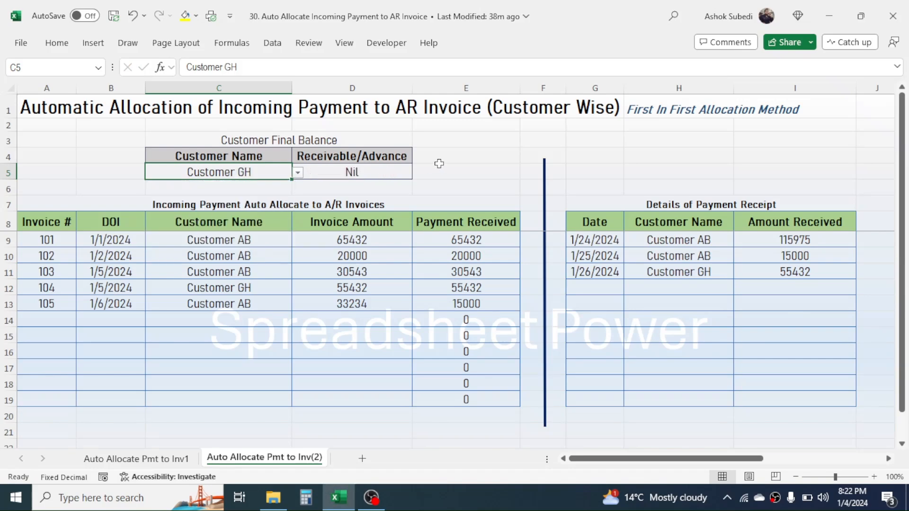
left_click(490, 169)
left_click(617, 152)
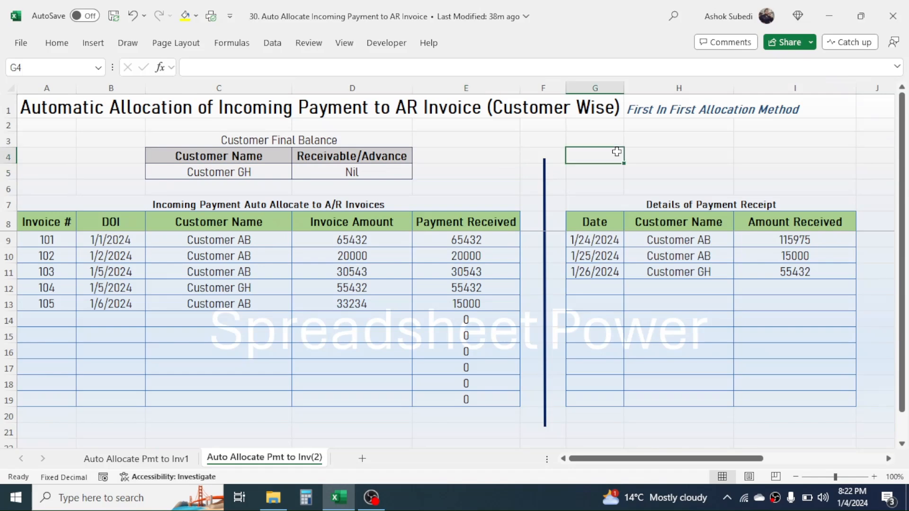